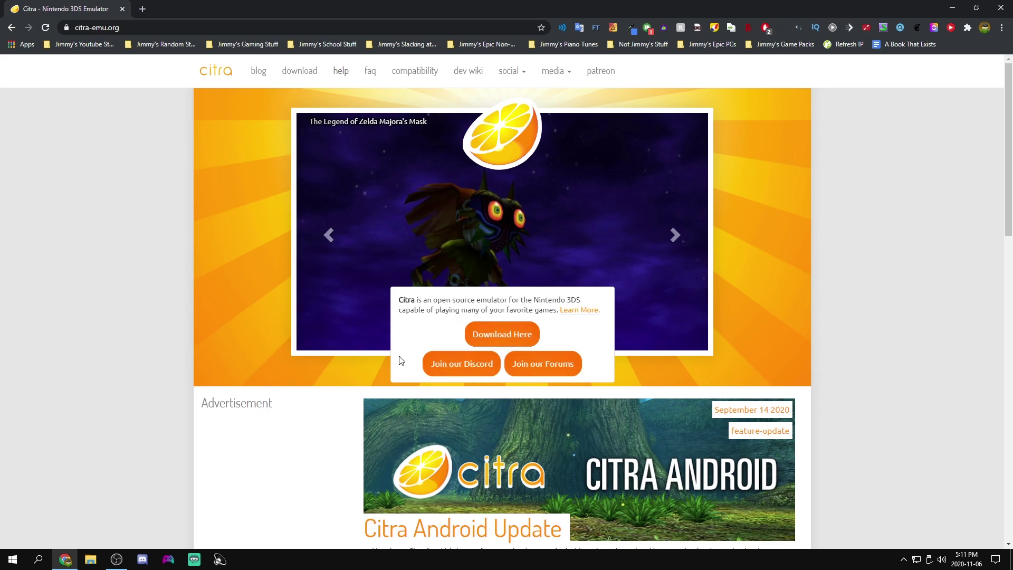
Download the Citra installer for Windows x64, run it and proceed past the setup wizard's welcome page
left_click(517, 334)
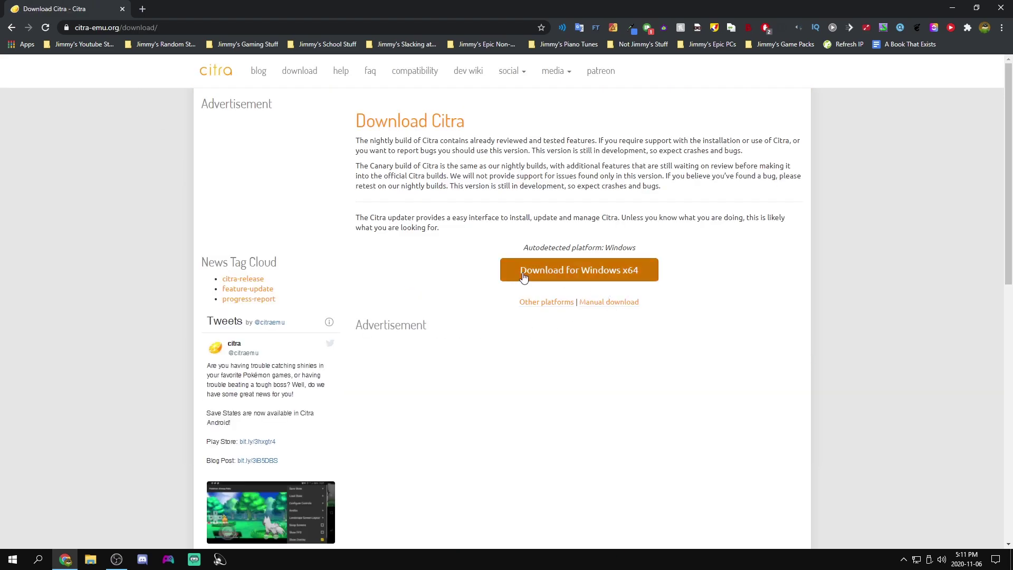
left_click(523, 278)
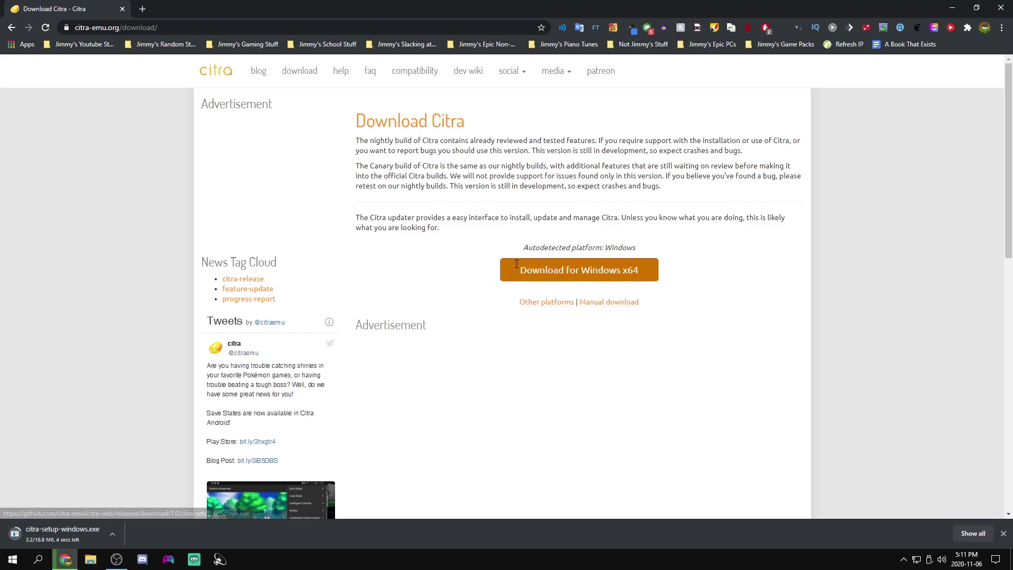
left_click(37, 534)
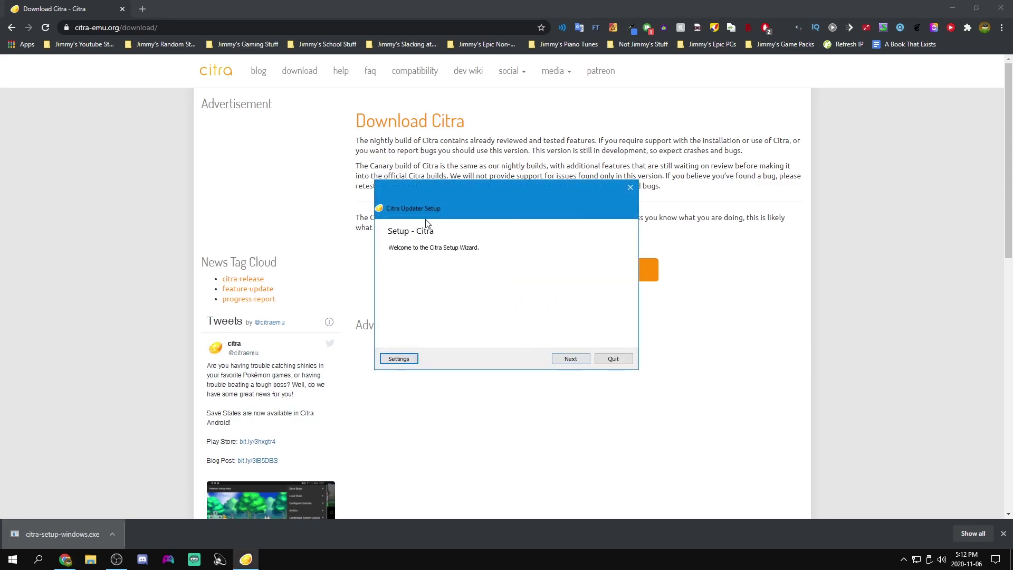
left_click_drag(423, 195, 454, 208)
left_click(612, 376)
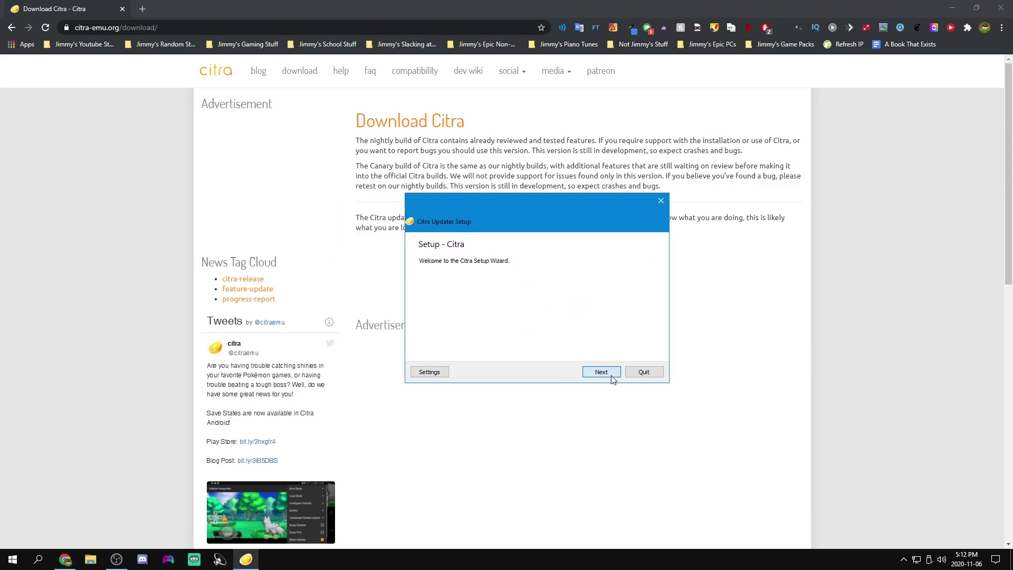
Create a Citra folder inside D:\Apps and use it as the installation directory
left_click(644, 274)
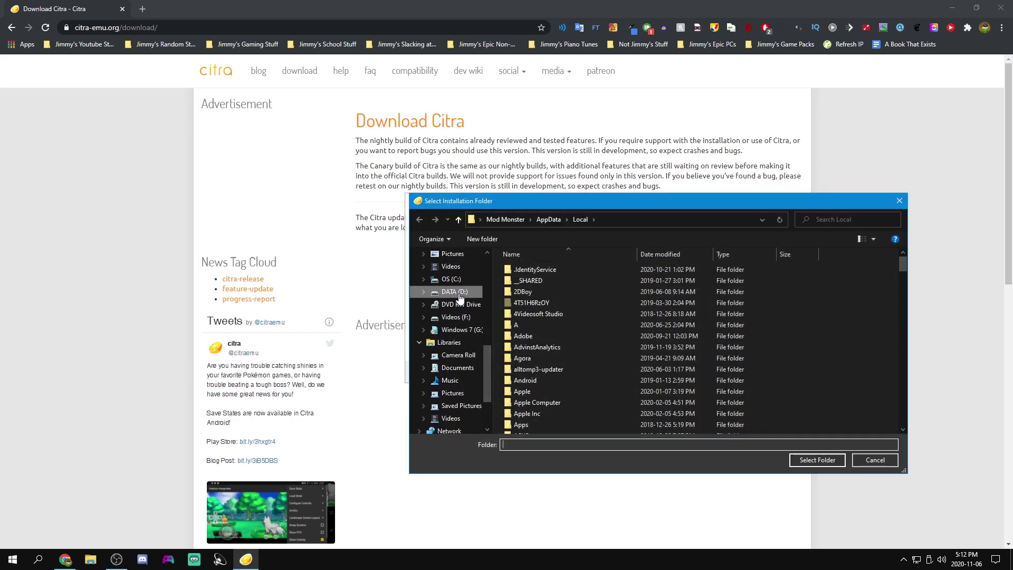
left_click(454, 292)
double_click(531, 318)
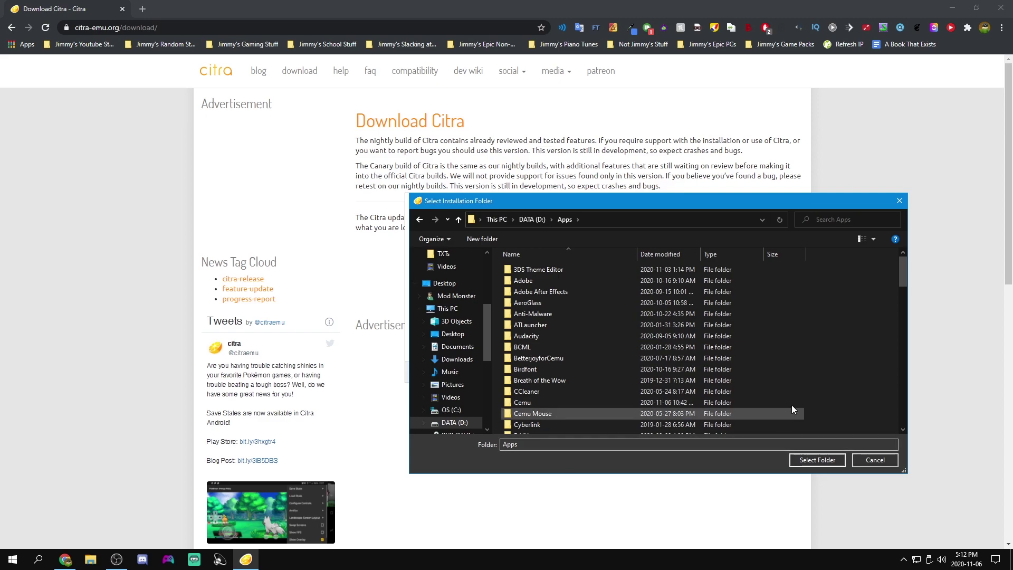
right_click(829, 359)
mouse_move(859, 481)
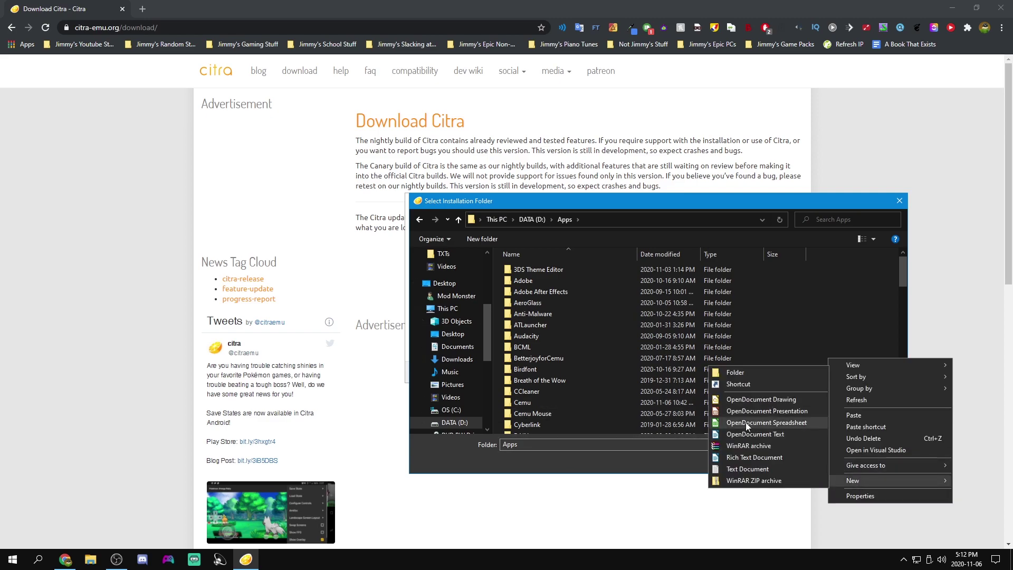
left_click(731, 371)
type("Citra")
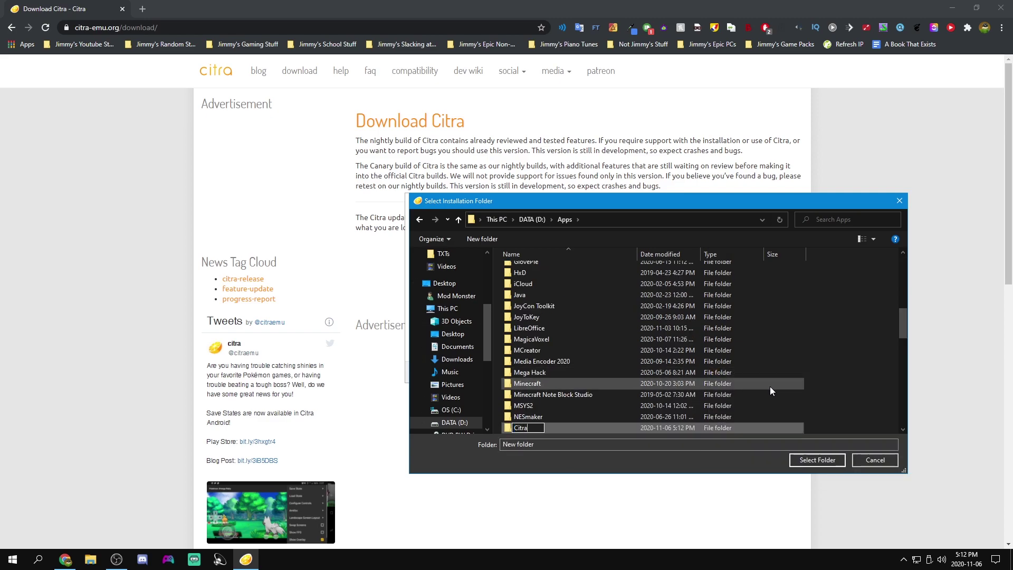
key("Return")
double_click(535, 263)
left_click(814, 464)
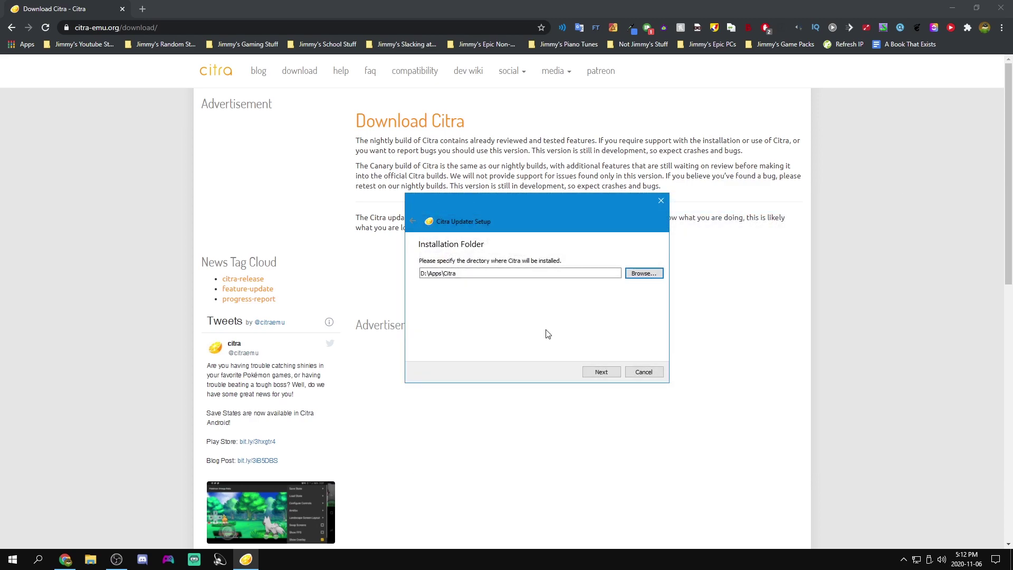
left_click(600, 372)
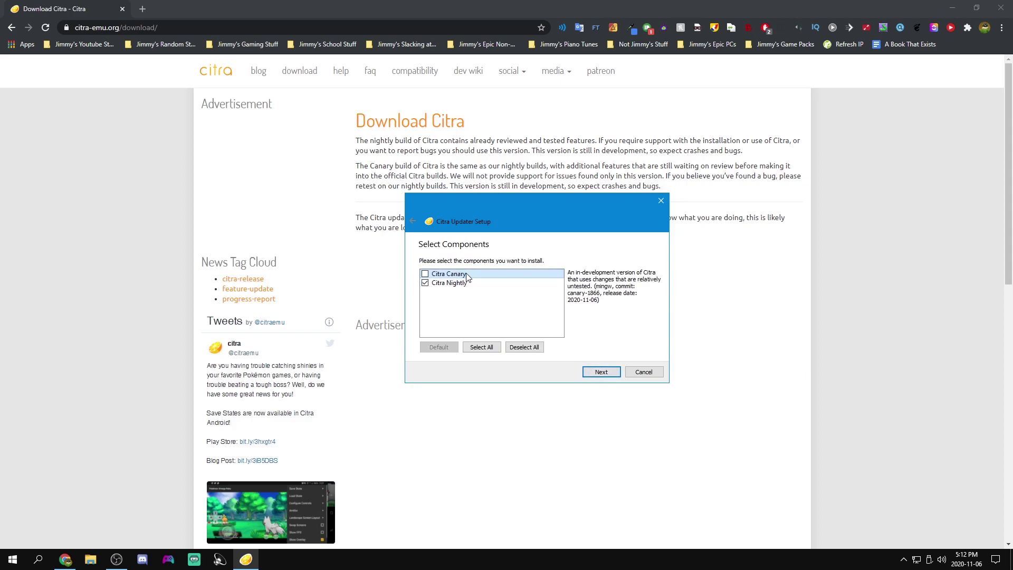
Compare the Canary and Nightly component descriptions and continue with only Citra Nightly selected for installation
left_click(449, 284)
left_click(446, 274)
left_click(453, 284)
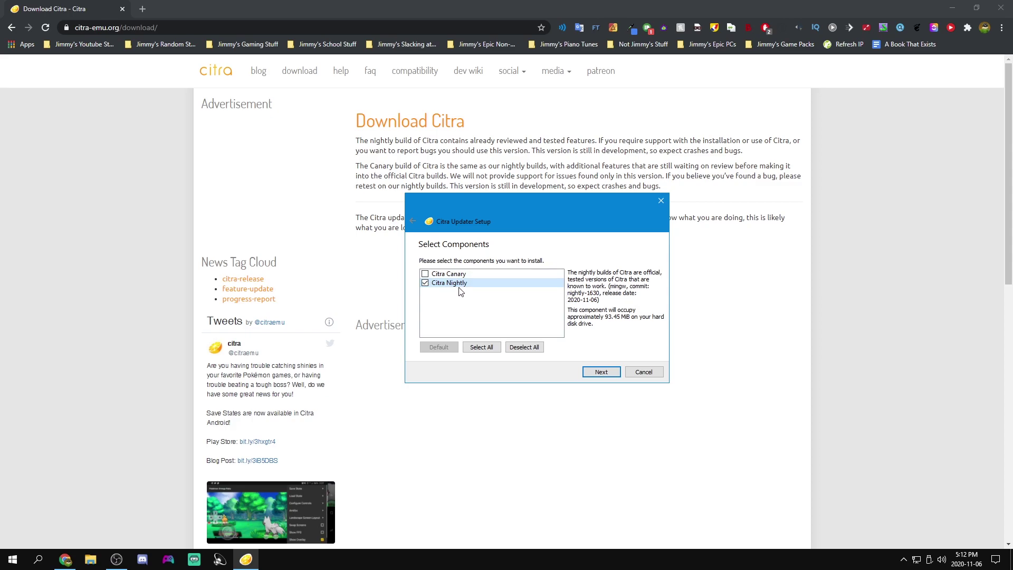
left_click(617, 374)
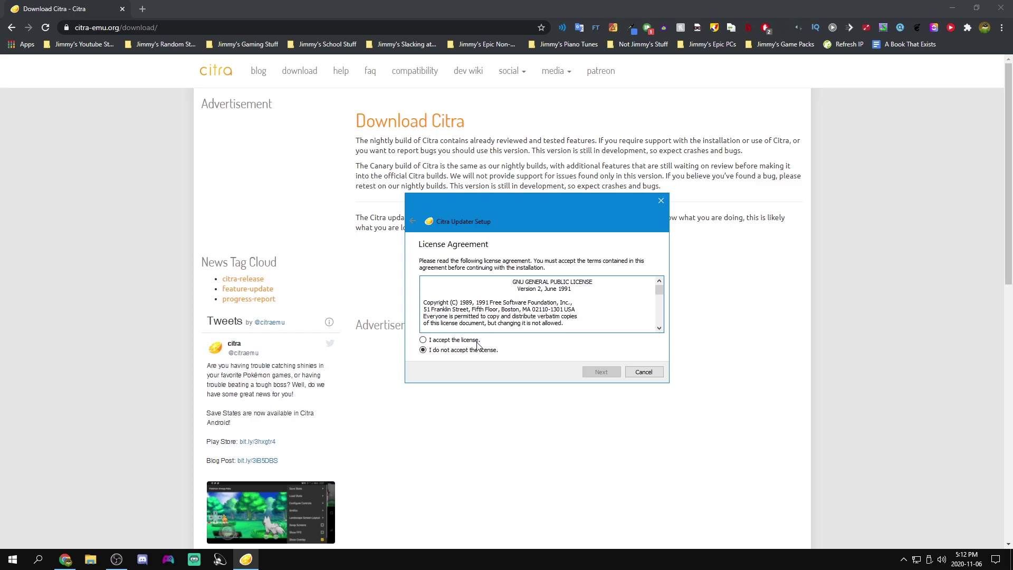
Accept the GNU General Public License in the setup wizard and continue
left_click(453, 340)
left_click_drag(659, 291, 660, 327)
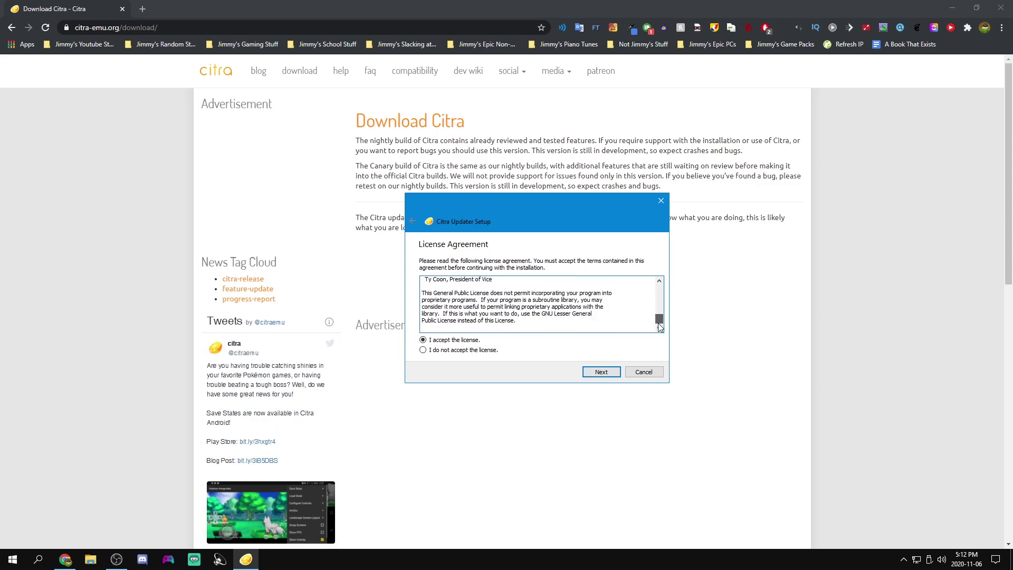
left_click(603, 372)
Install Citra with its shortcuts in the Citra Start Menu folder, and close the finished wizard and the browser
left_click(457, 280)
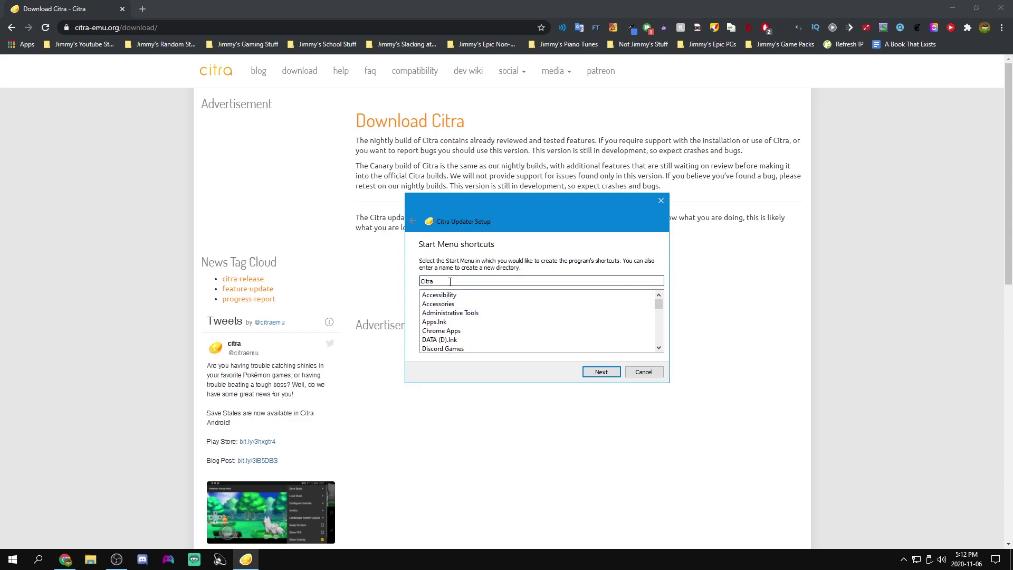
double_click(445, 283)
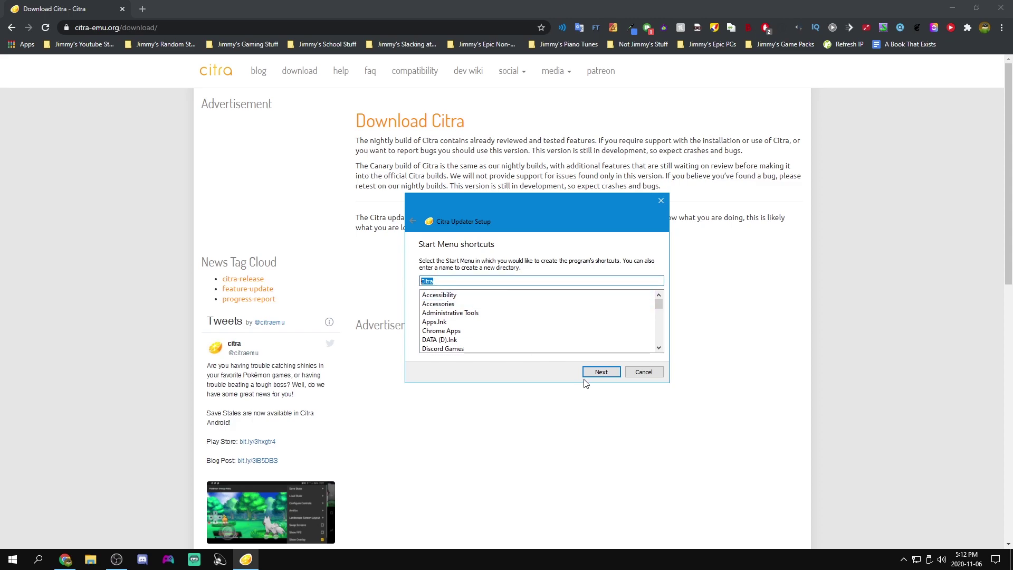
left_click(601, 372)
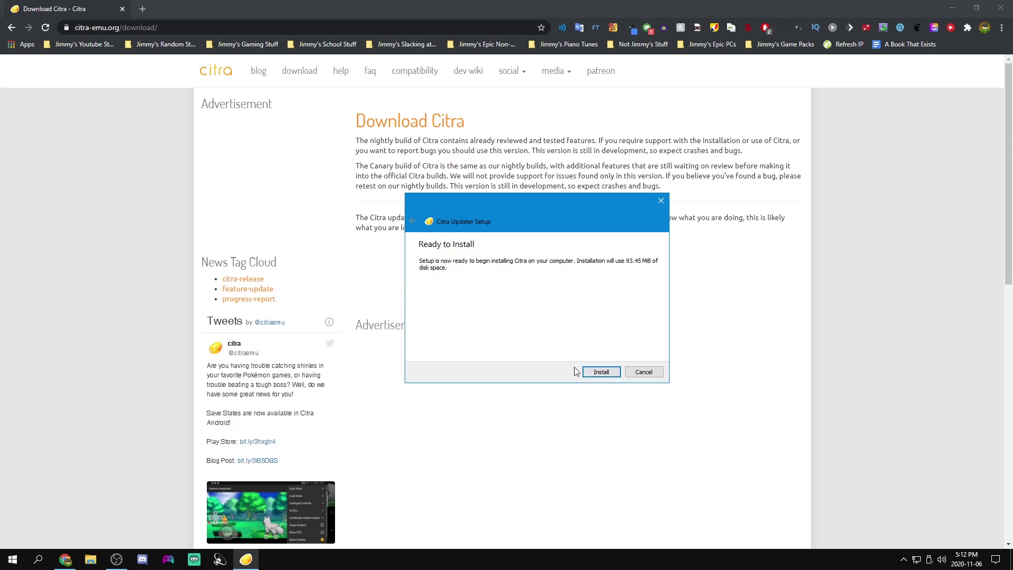
left_click(600, 371)
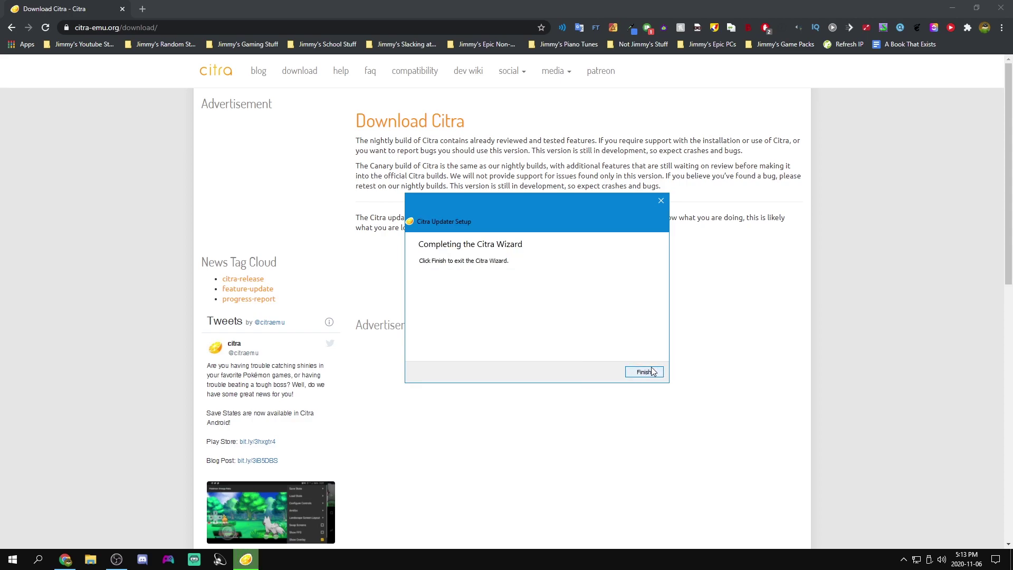
left_click(644, 372)
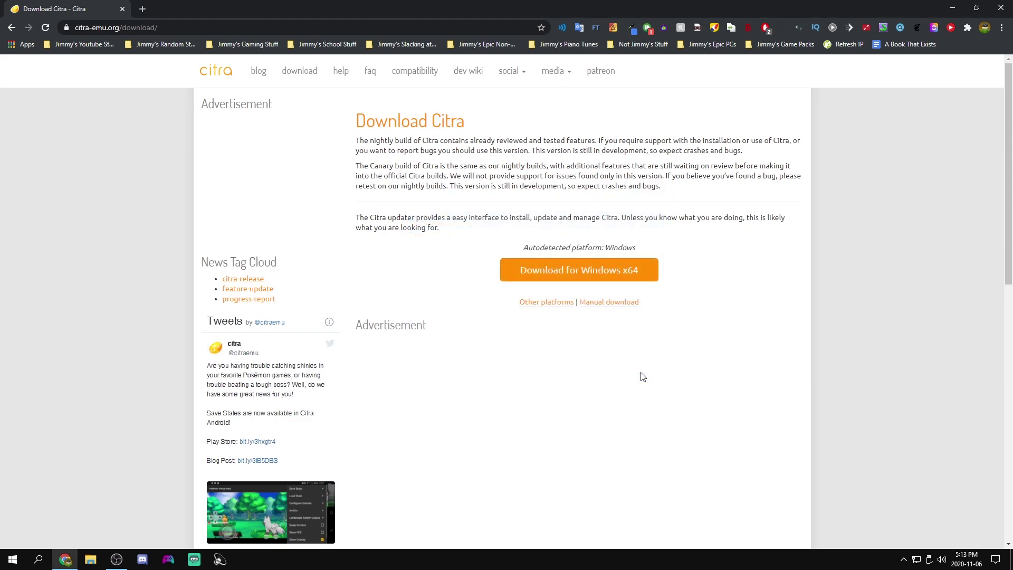
left_click(1001, 7)
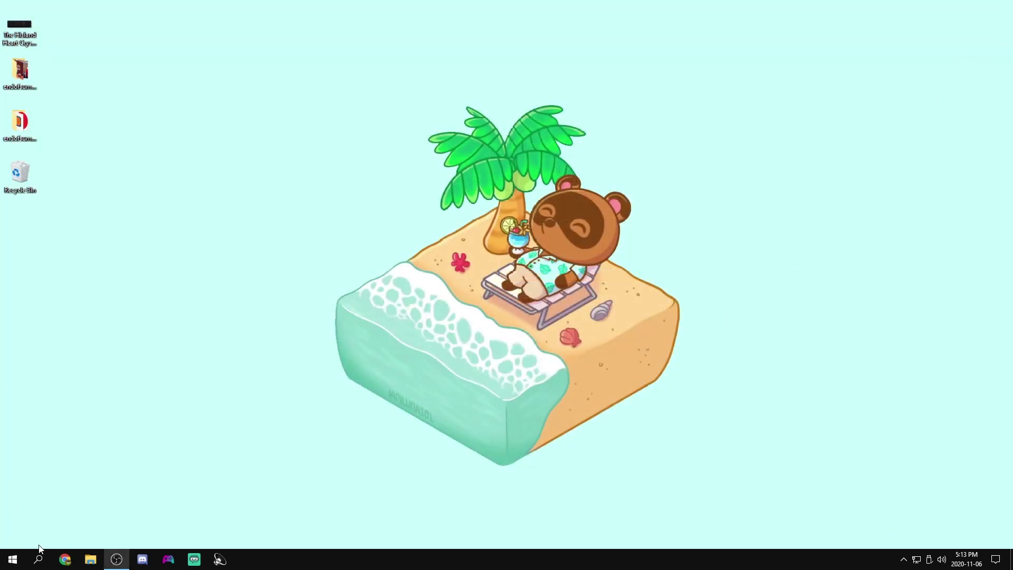
Launch the installed Citra Nightly and agree to share anonymous usage data
left_click(19, 559)
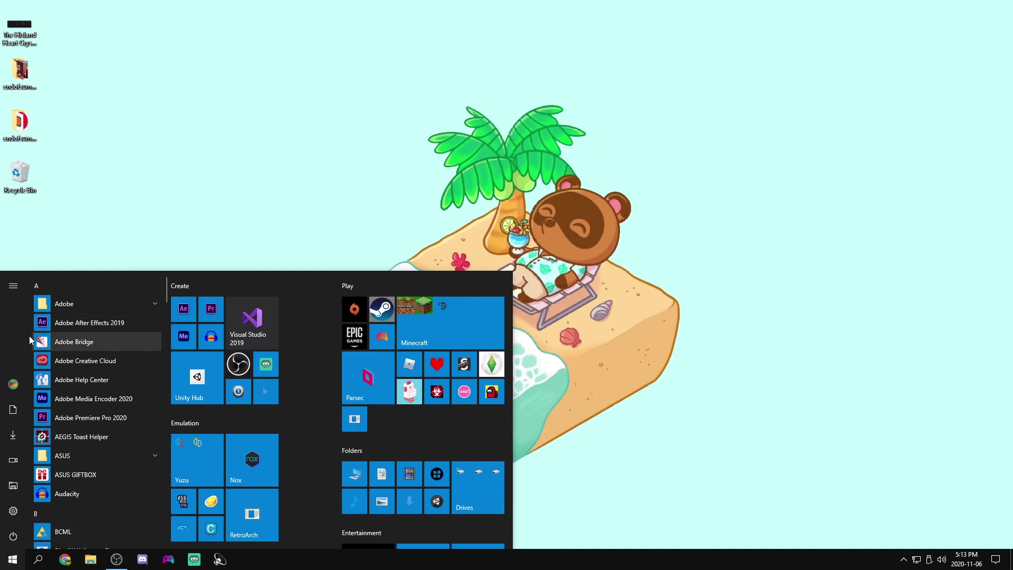
left_click(55, 288)
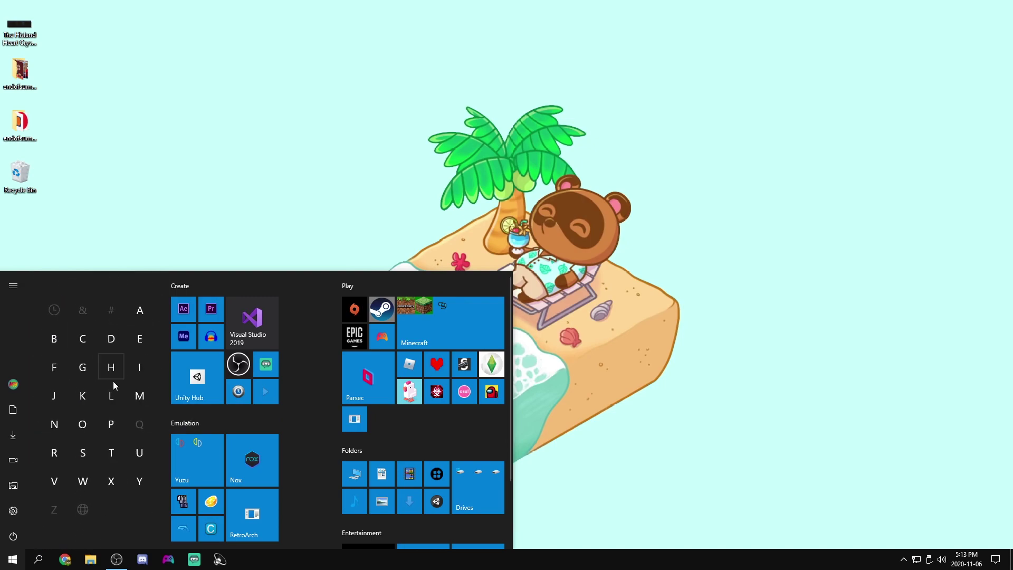
left_click(93, 346)
left_click(57, 377)
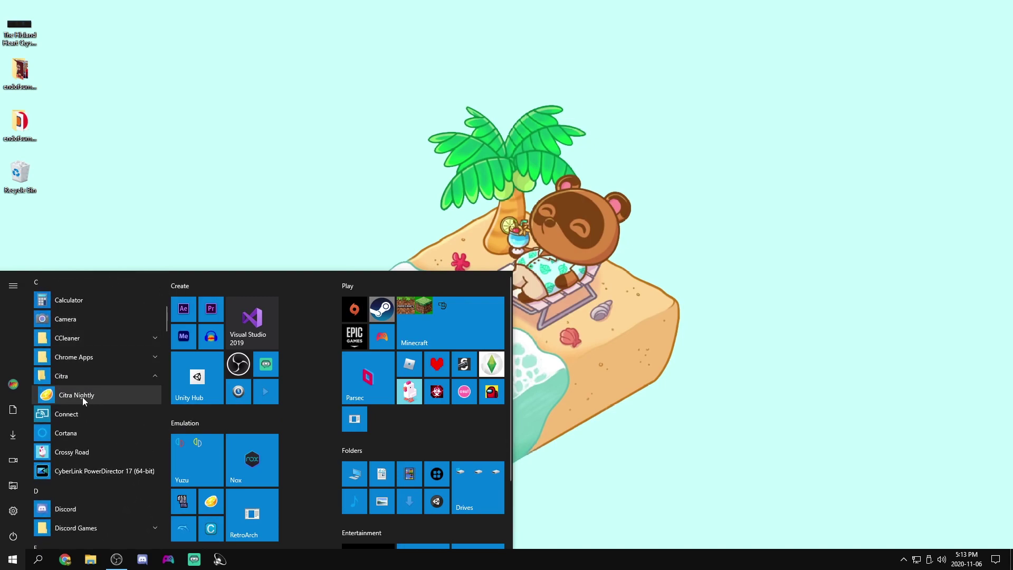
left_click(63, 397)
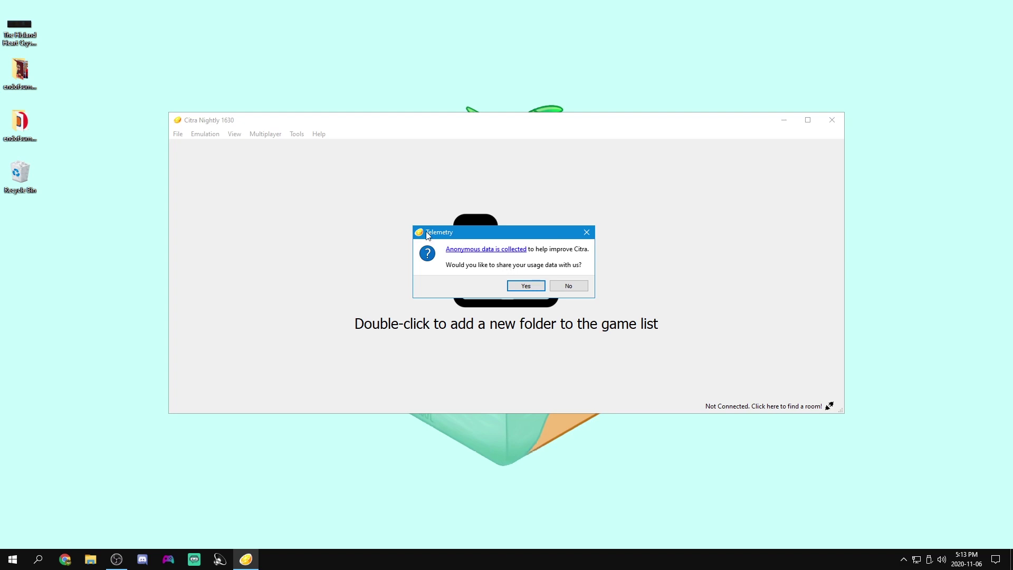
mouse_move(437, 236)
left_mouse_down()
mouse_move(342, 233)
mouse_move(427, 250)
left_mouse_up()
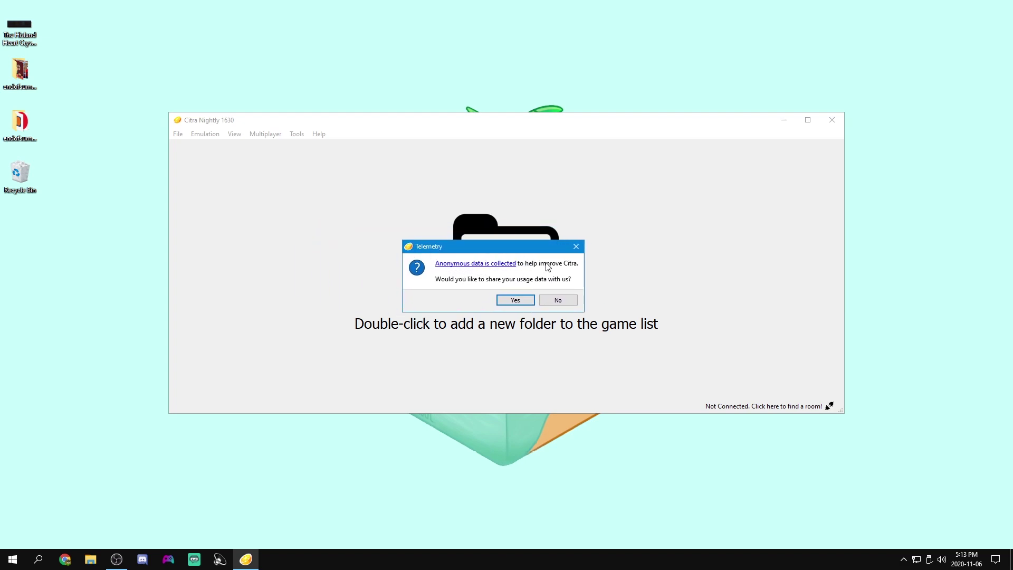
left_click(508, 304)
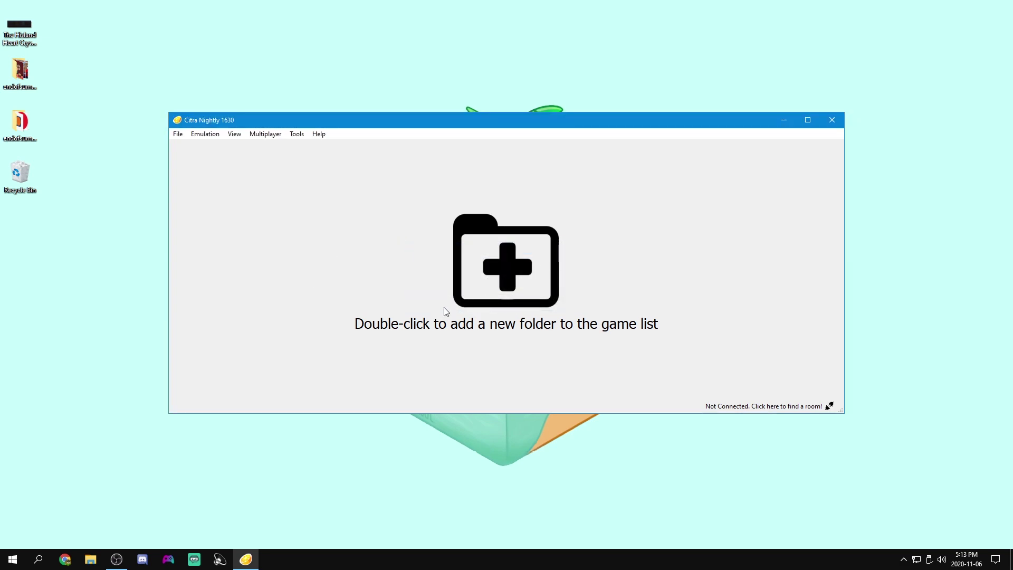
Set the emulator's interface theme to Dark Colorful in the Citra configuration and apply it
left_click(205, 135)
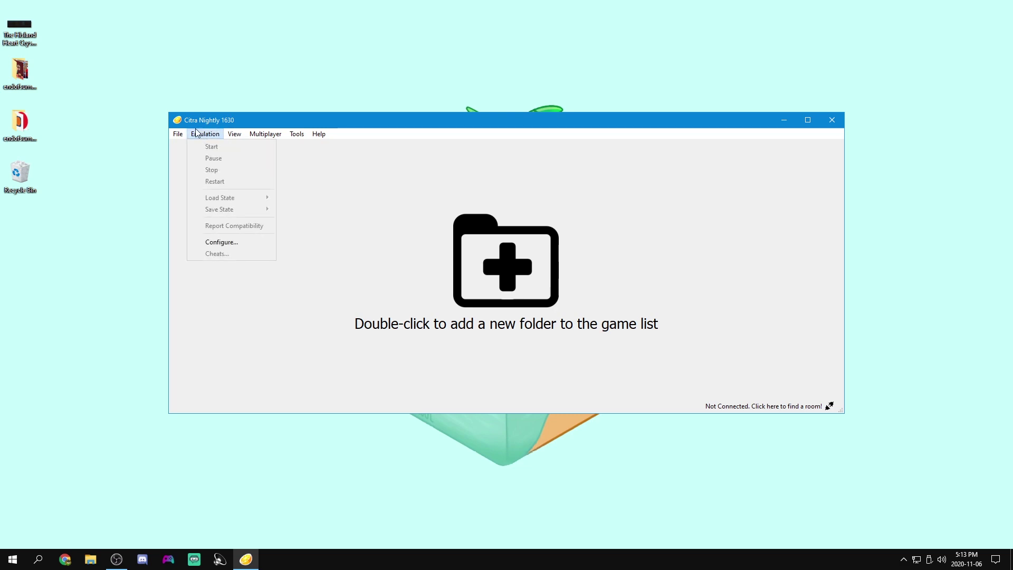
left_click(230, 242)
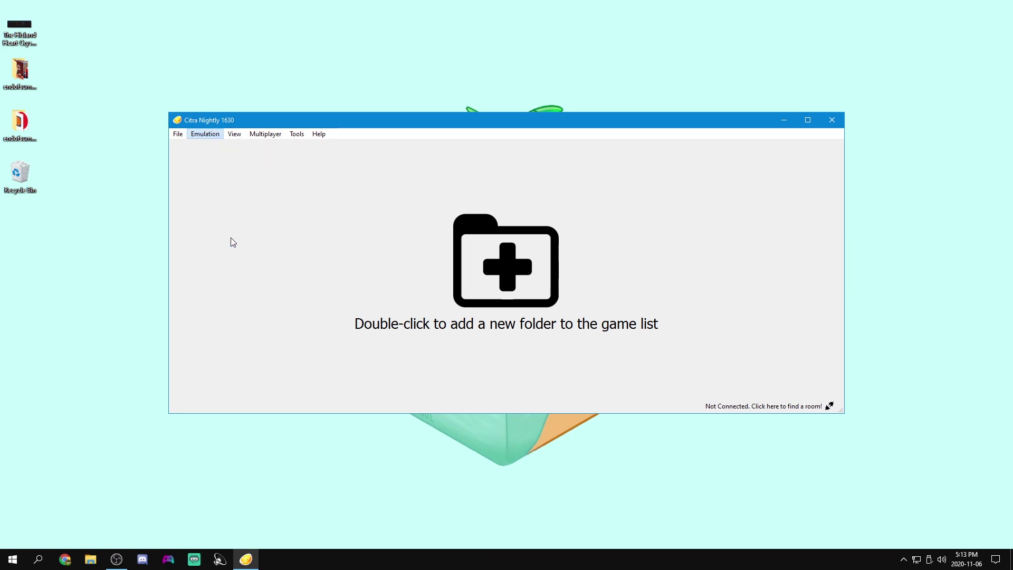
left_click_drag(421, 77, 372, 103)
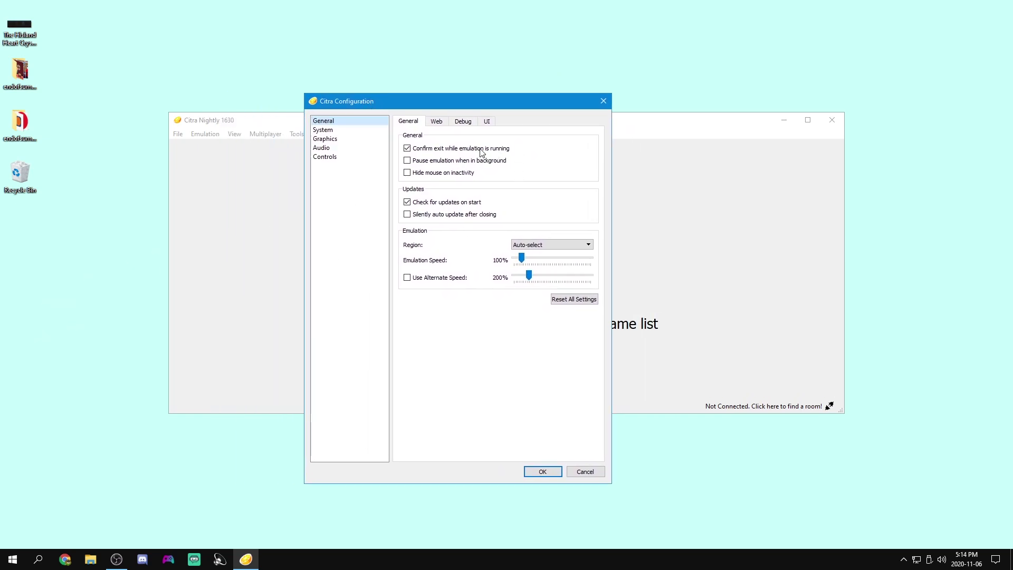
left_click(488, 123)
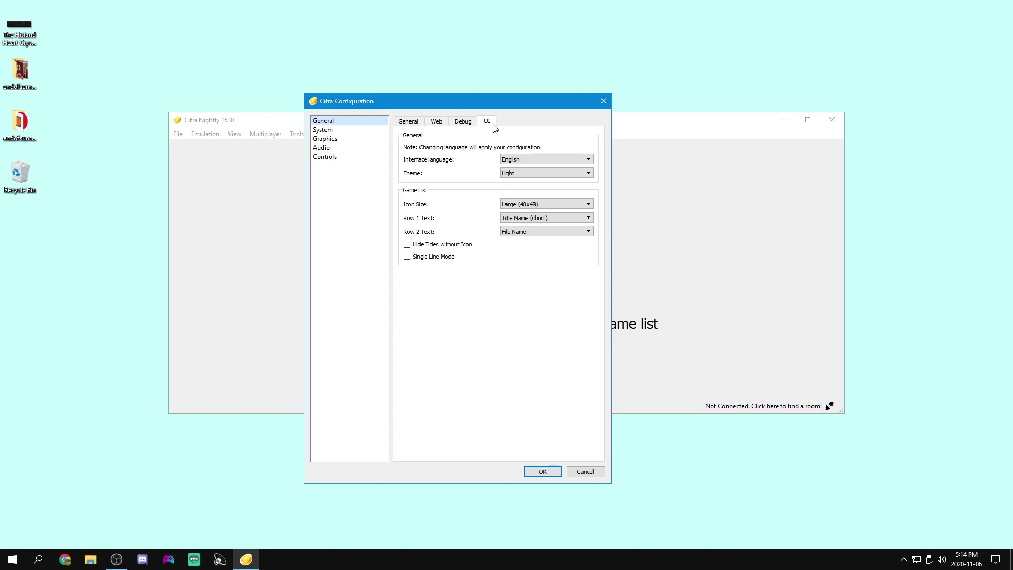
left_click(521, 174)
left_click(522, 202)
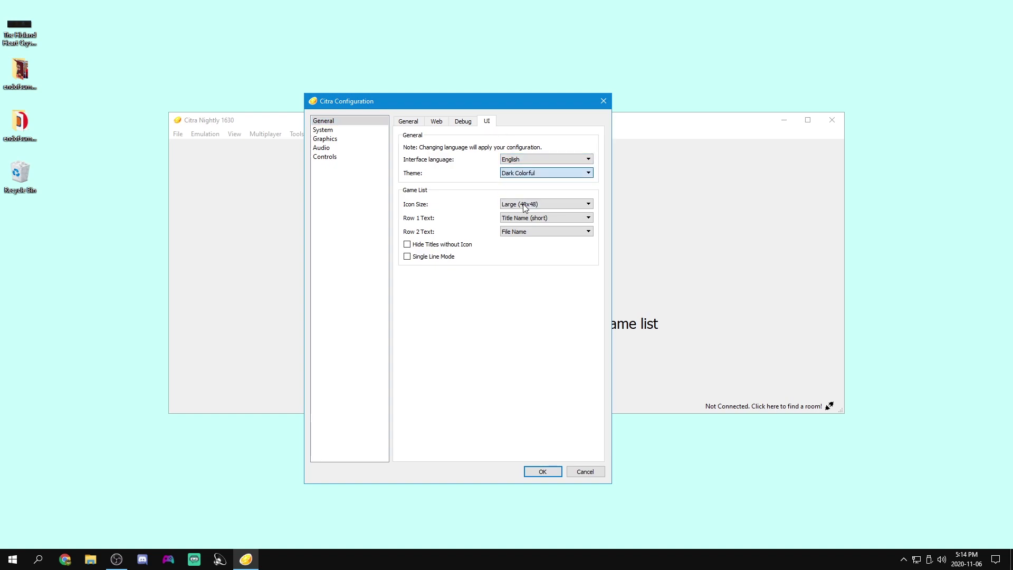
left_click(541, 471)
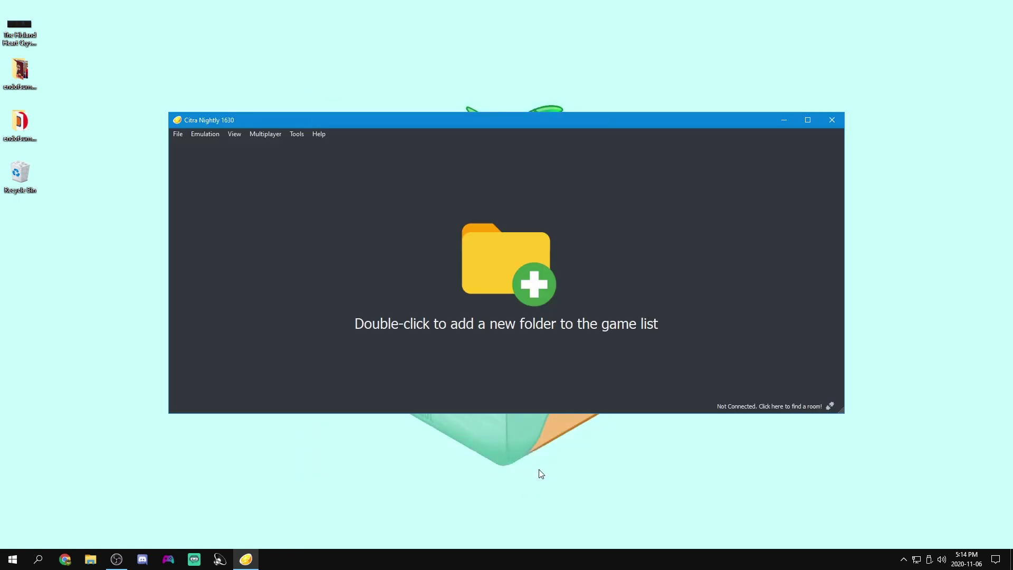
Open the Citra configuration and set the emulation region to USA
left_click(211, 137)
left_click(245, 257)
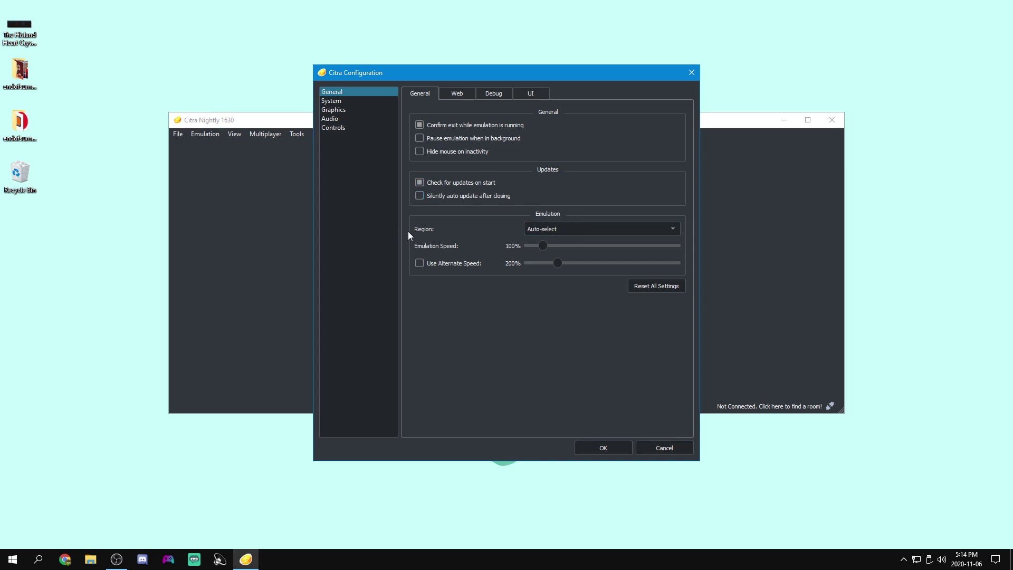
left_click(550, 228)
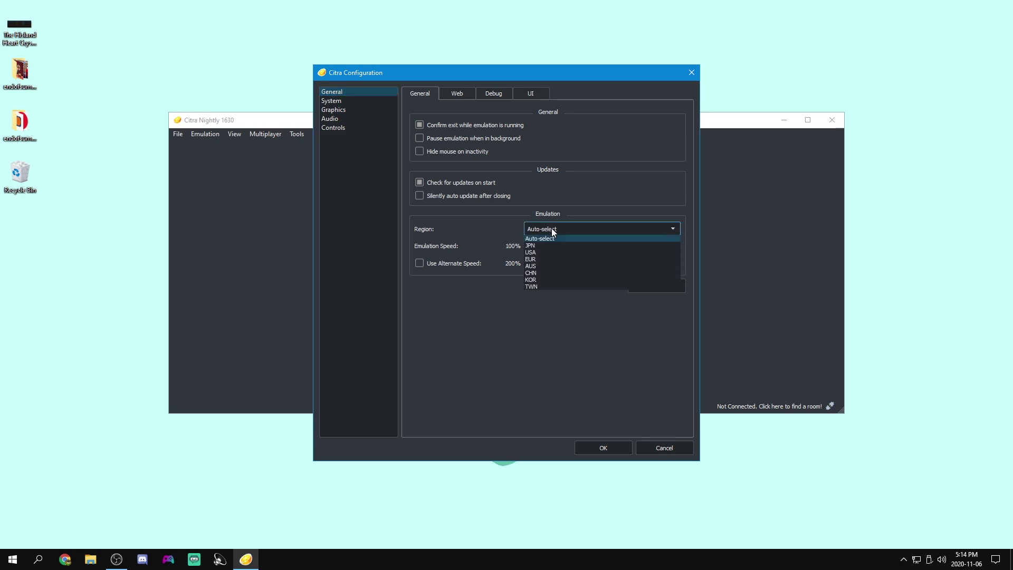
left_click(545, 238)
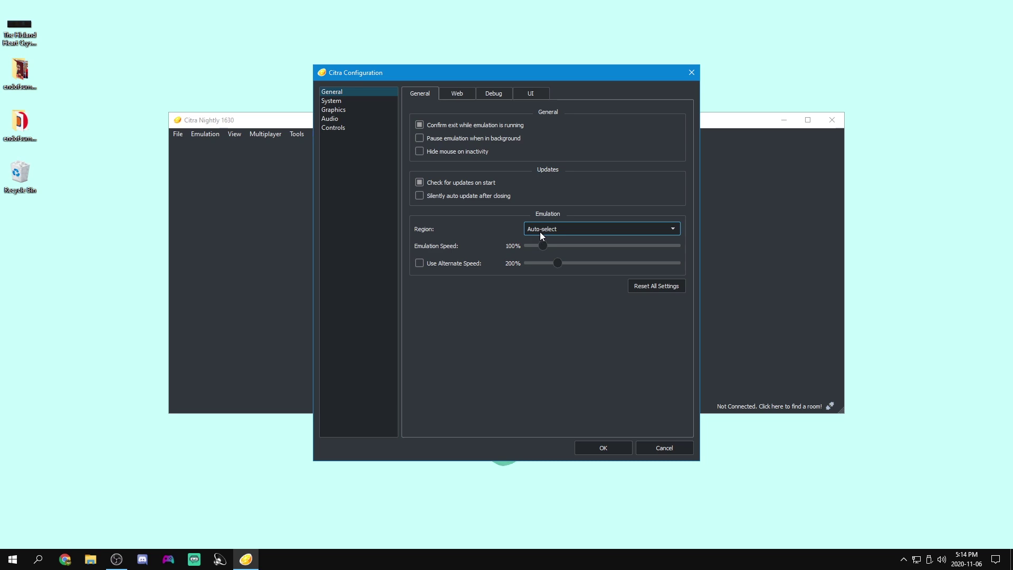
left_click(543, 231)
left_click(539, 251)
left_click(577, 228)
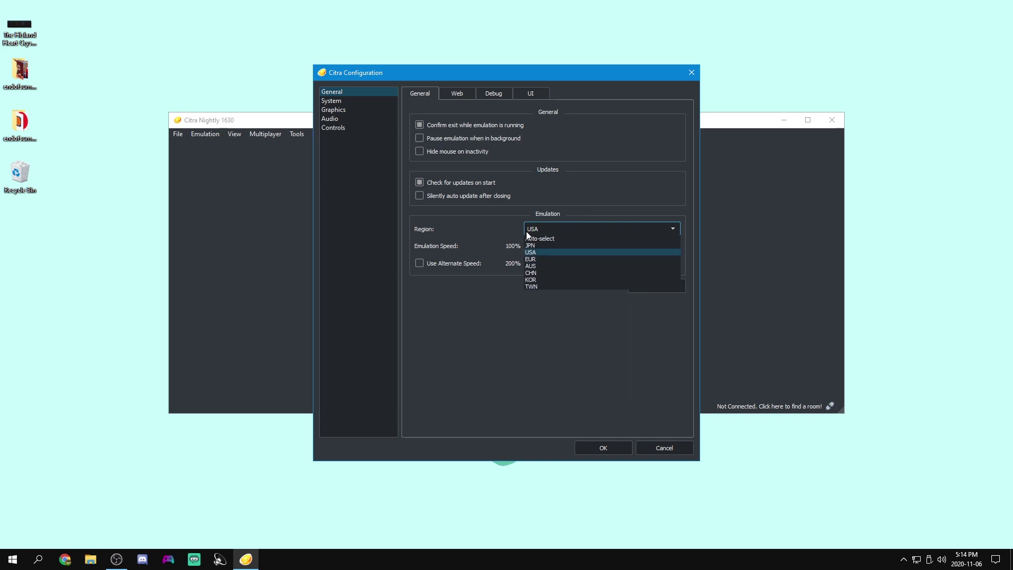
left_click(579, 250)
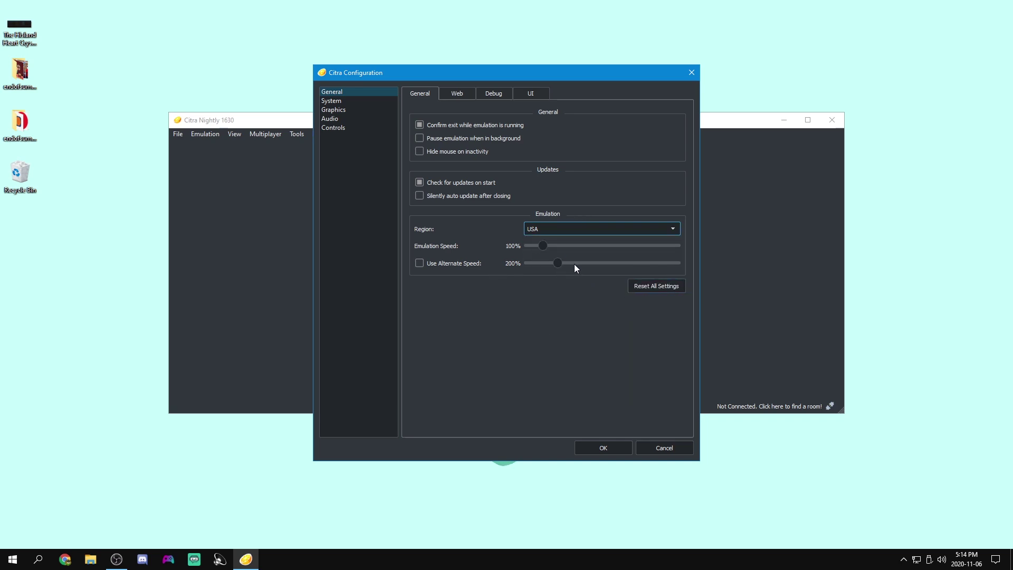
left_click(532, 229)
left_click(540, 228)
Review the Web and Debug settings in the general configuration
left_click(465, 93)
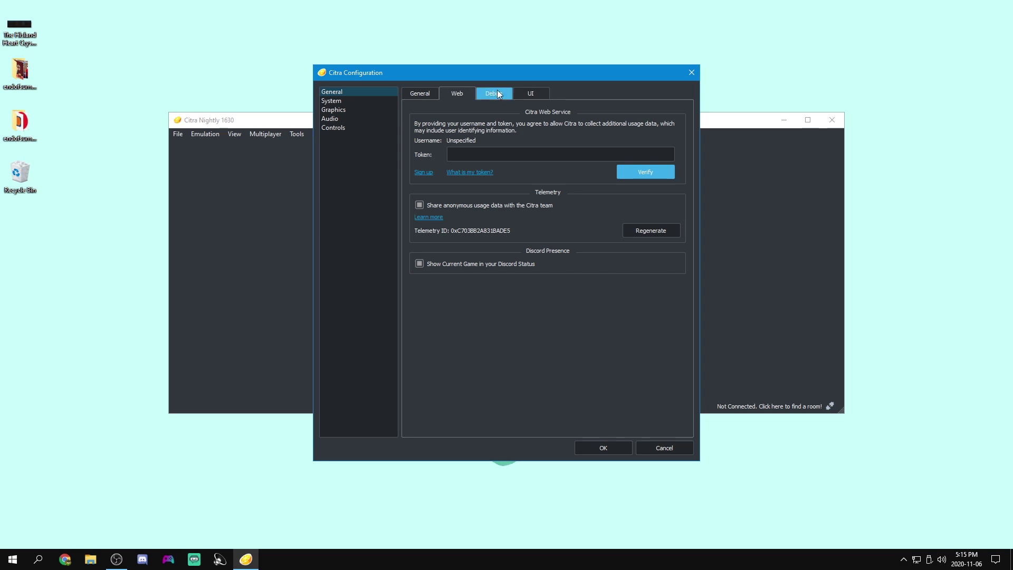
left_click(496, 154)
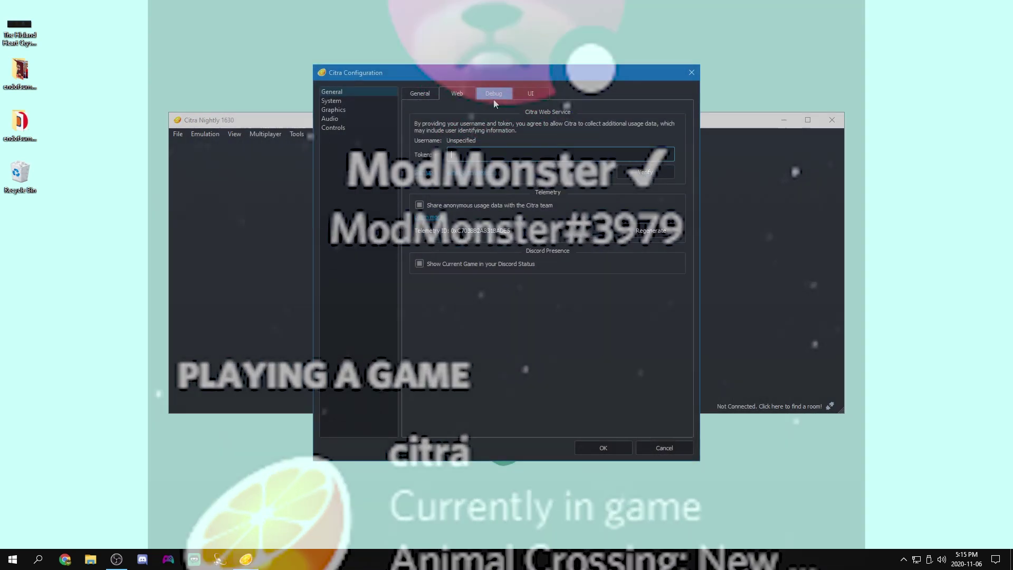
left_click(493, 95)
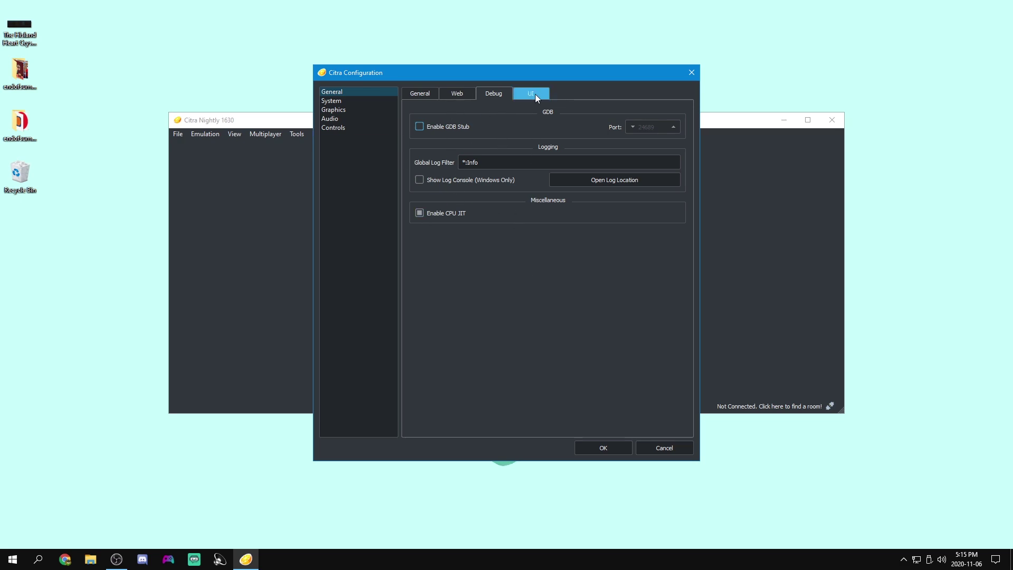
In the system settings, keep New 3DS mode enabled and enter the console username
left_click(368, 100)
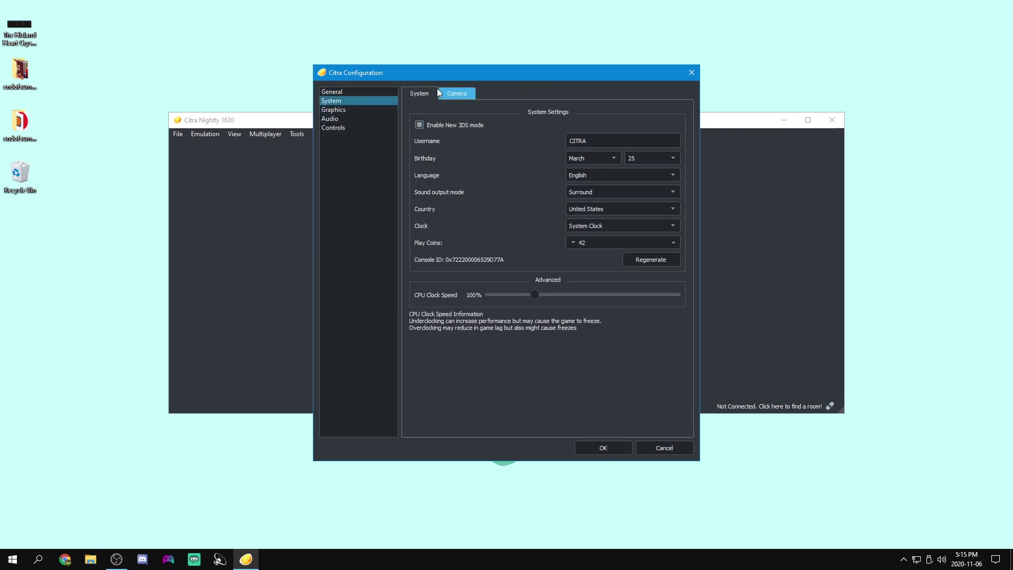
left_click(430, 125)
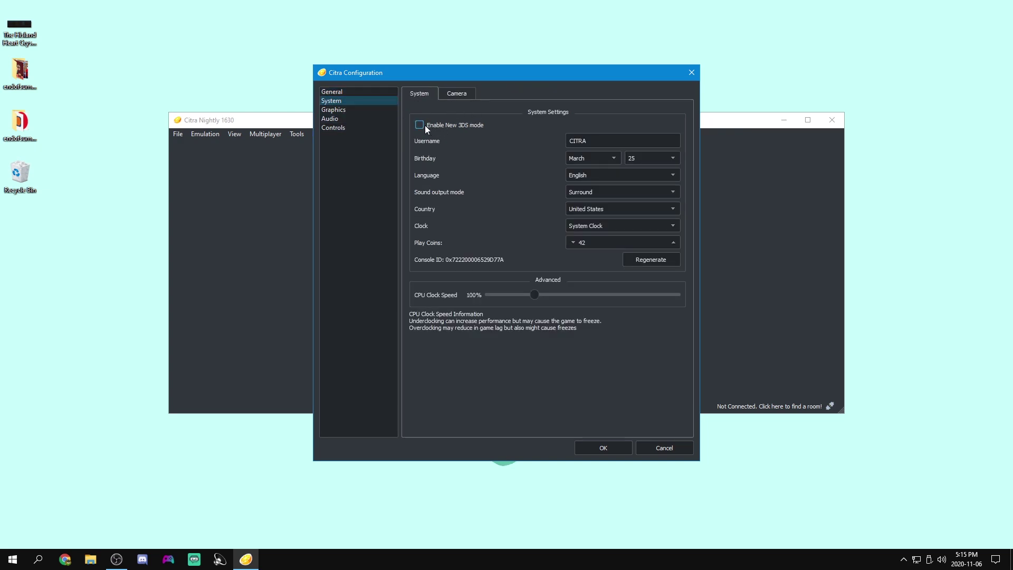
left_click(428, 126)
left_click_drag(610, 140, 560, 134)
type("ModMonster")
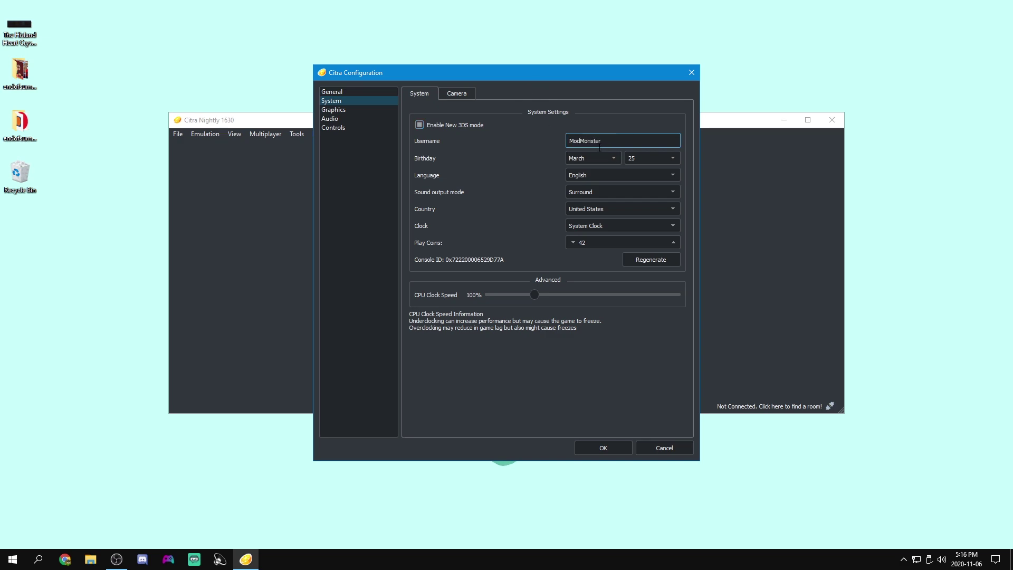
Set the month and day of the console user's birthday
left_click(602, 158)
left_click(581, 195)
left_click(649, 158)
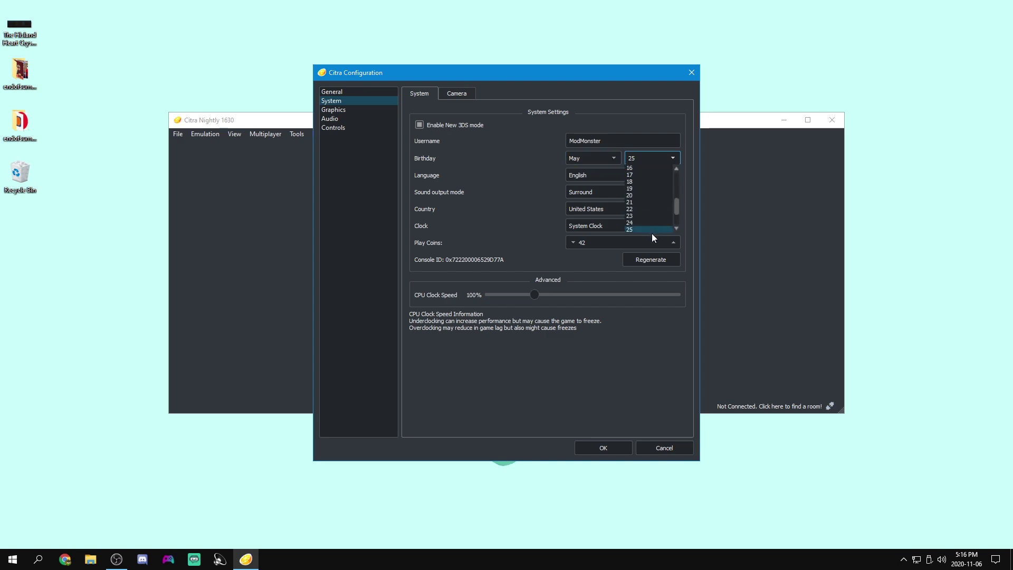
left_click(641, 229)
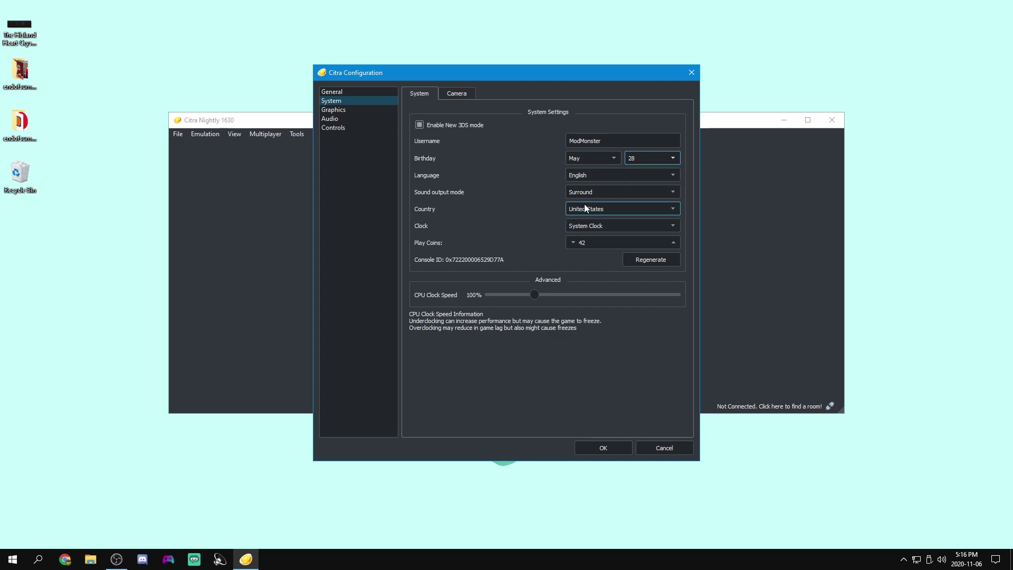
Keep English as the console language and set the sound output mode to Stereo
left_click(591, 175)
left_click(606, 175)
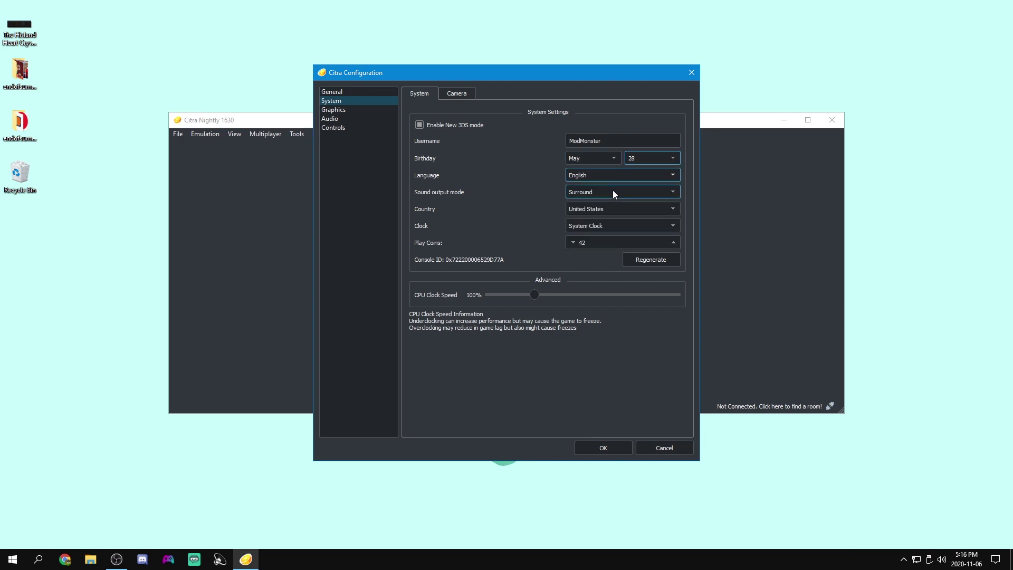
left_click(613, 192)
left_click(593, 210)
left_click(585, 192)
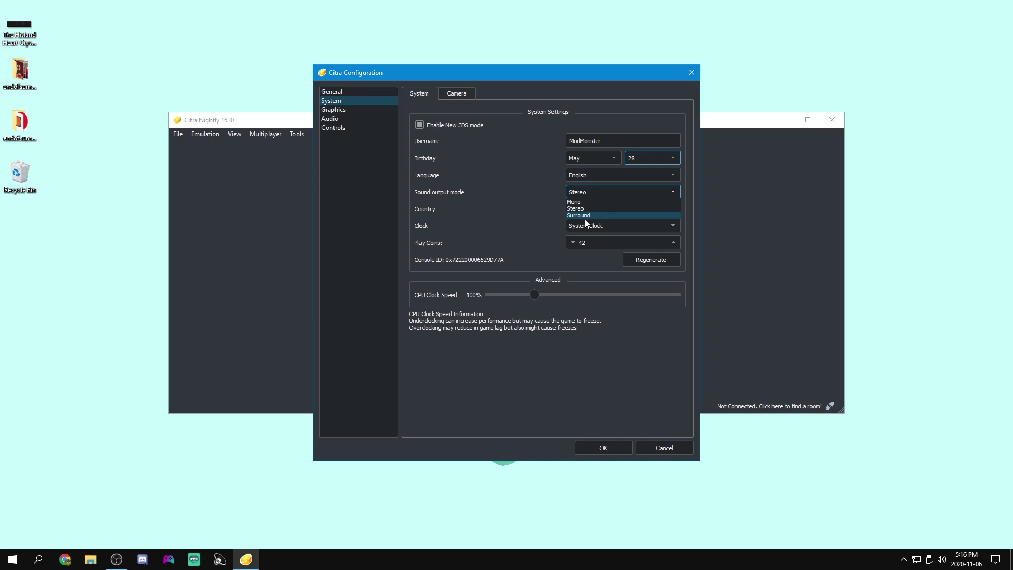
left_click(635, 193)
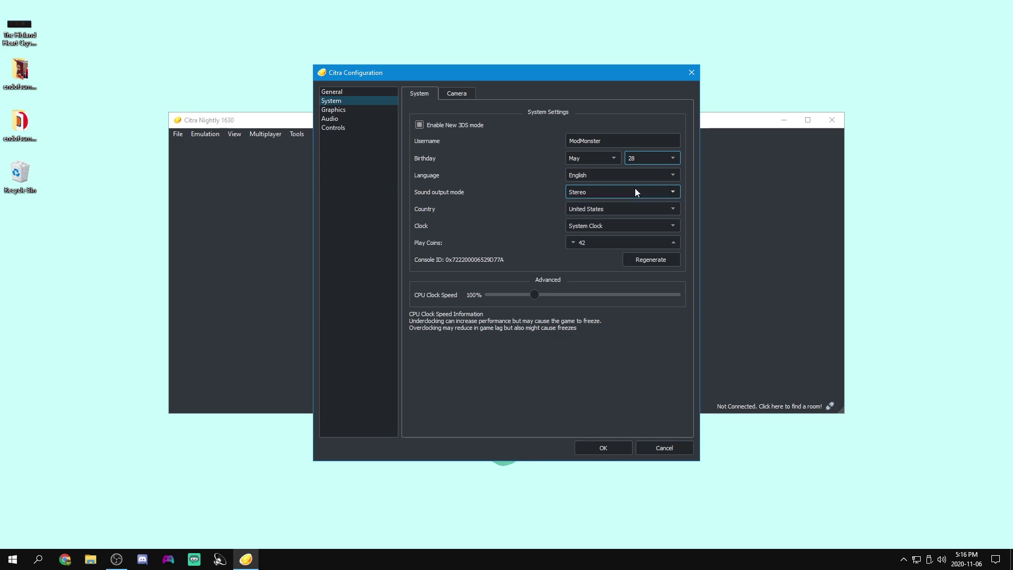
Set the console's country to Canada
left_click(587, 207)
scroll(677, 229, "up", 3)
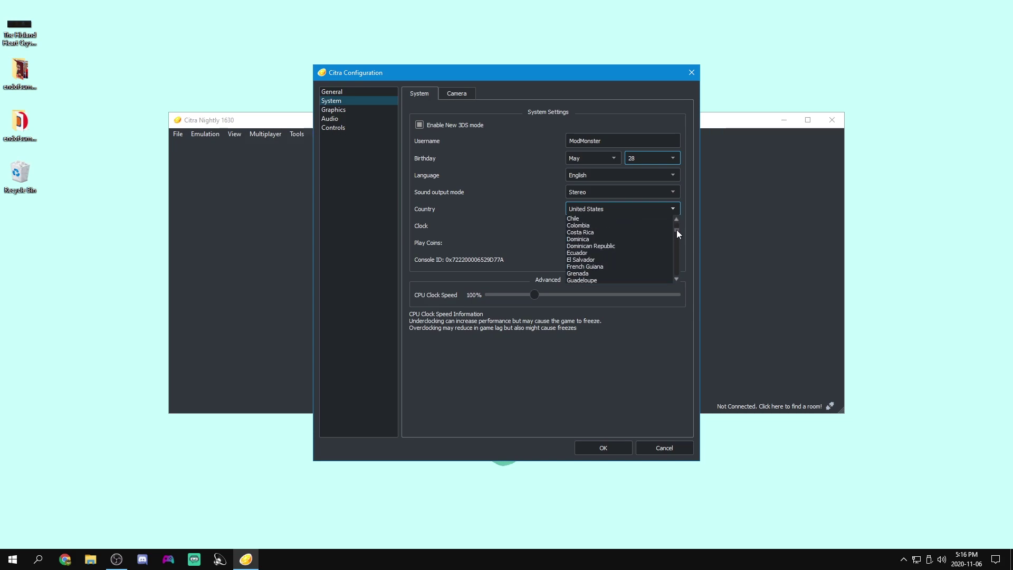
scroll(676, 228, "up", 2)
left_click(585, 246)
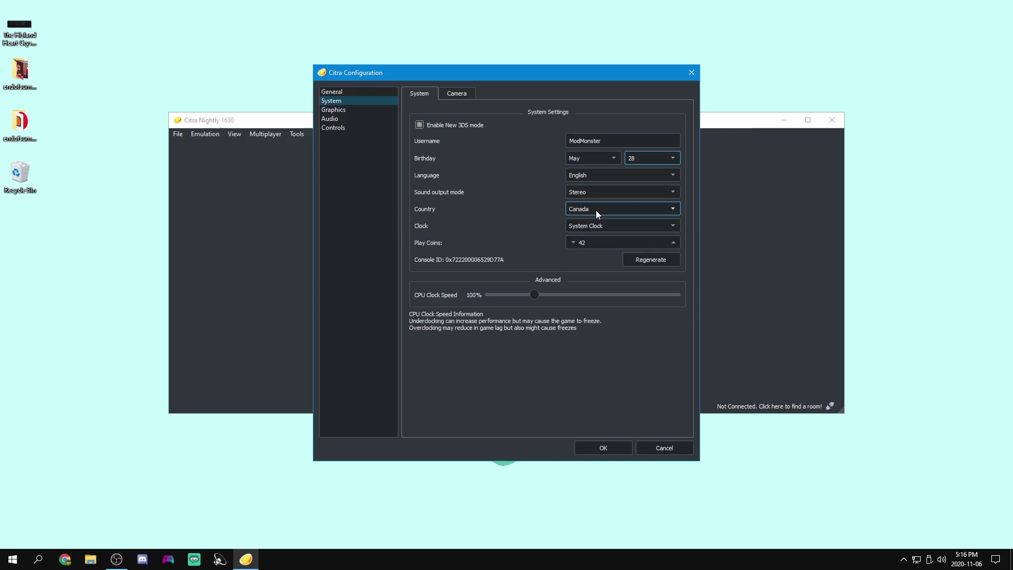
Try the Fixed Time clock with its startup date calendar, and return the clock to System Clock
left_click(595, 227)
left_click(594, 228)
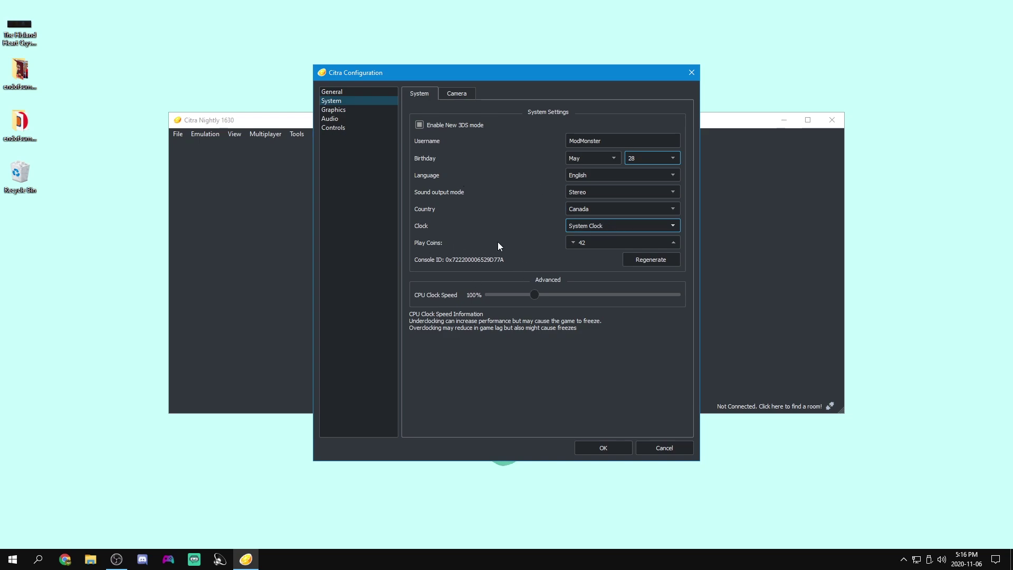
left_click(597, 226)
left_click(578, 236)
left_click(635, 227)
left_click(570, 244)
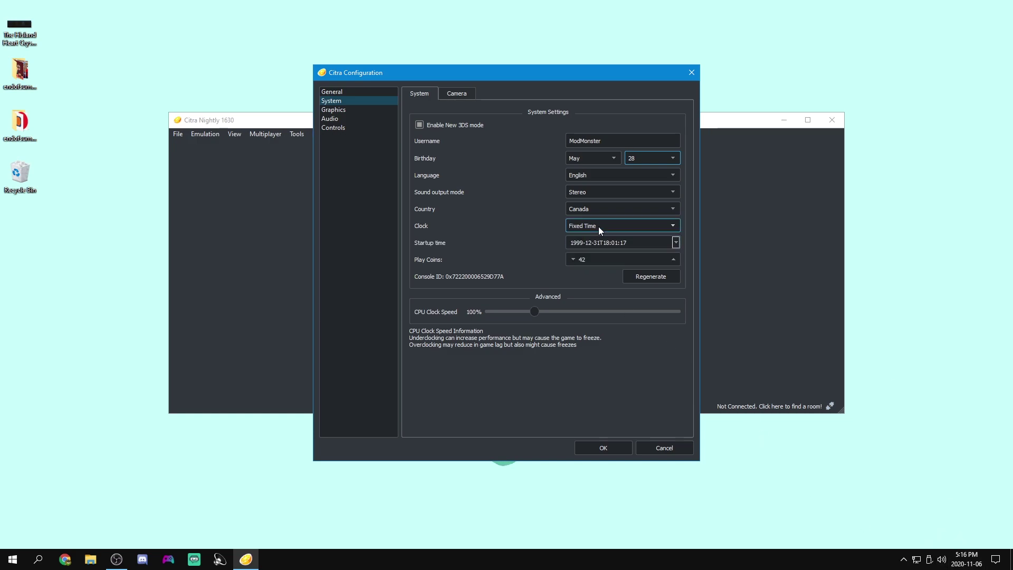
left_click(676, 242)
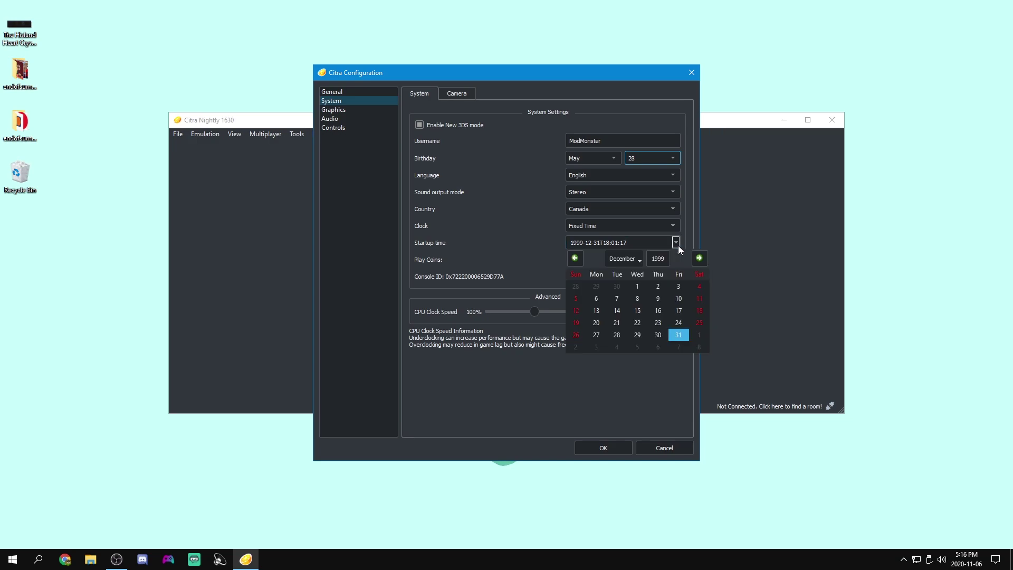
left_click(594, 227)
left_click(596, 233)
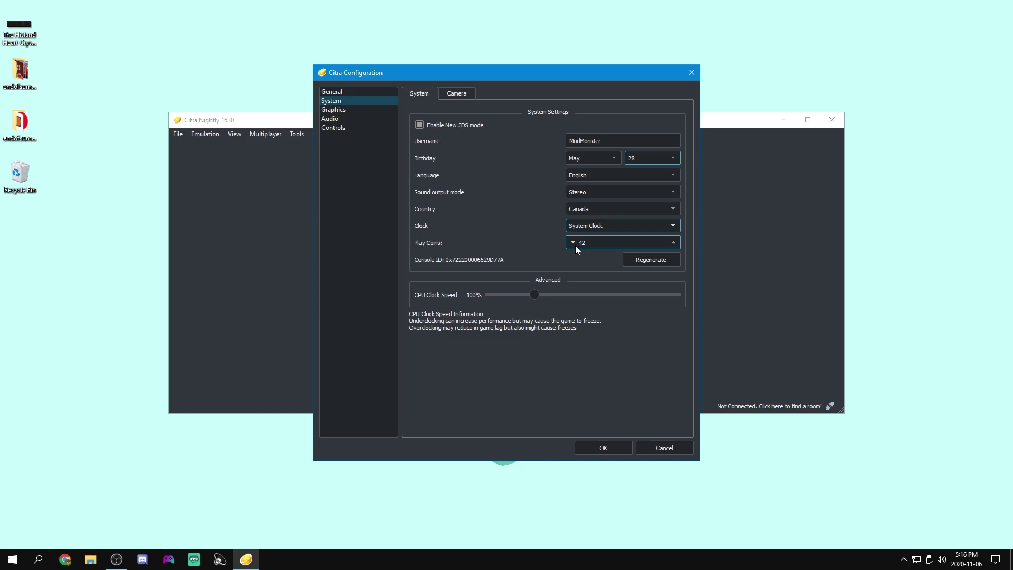
Edit the console's number of Play Coins
left_click(594, 244)
double_click(598, 243)
left_click(602, 243)
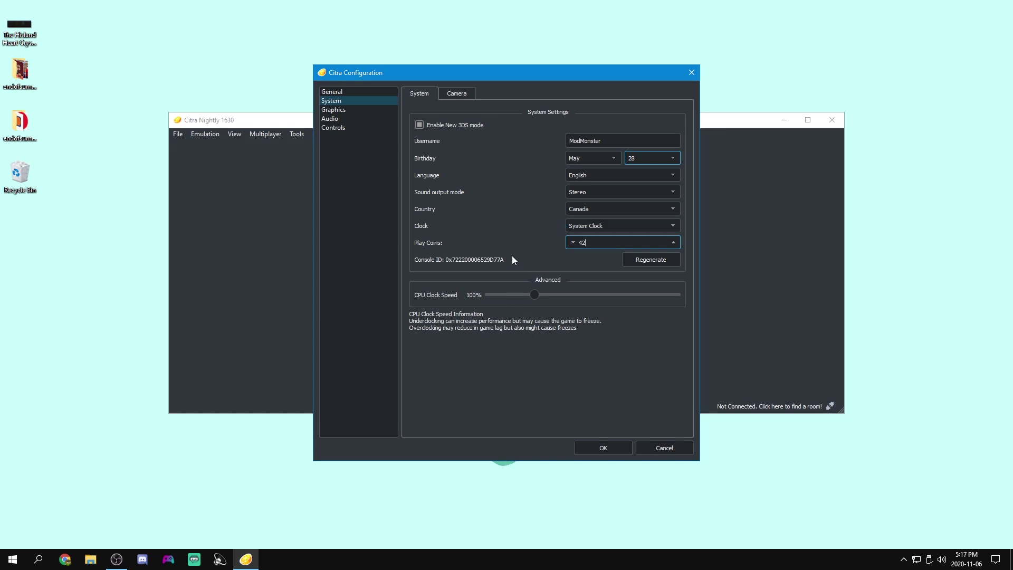
left_click(574, 243)
left_click(575, 243)
left_click(674, 243)
left_click(674, 243)
type("0")
left_click_drag(602, 241, 571, 245)
Open the camera settings and choose Front as the camera to configure
left_click(462, 94)
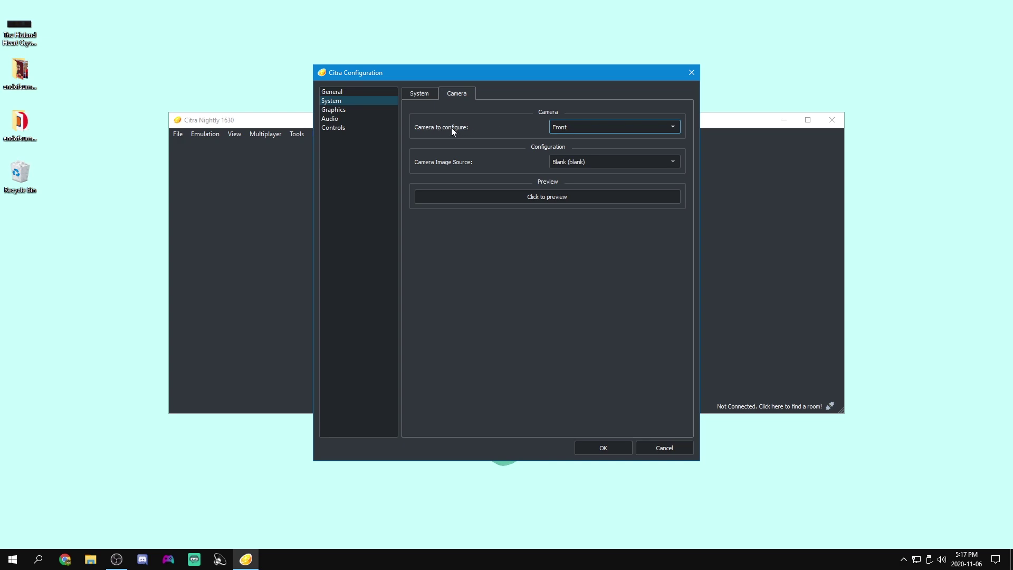
left_click(566, 162)
left_click(563, 127)
left_click(563, 127)
left_click(568, 135)
left_click(569, 129)
left_click(567, 137)
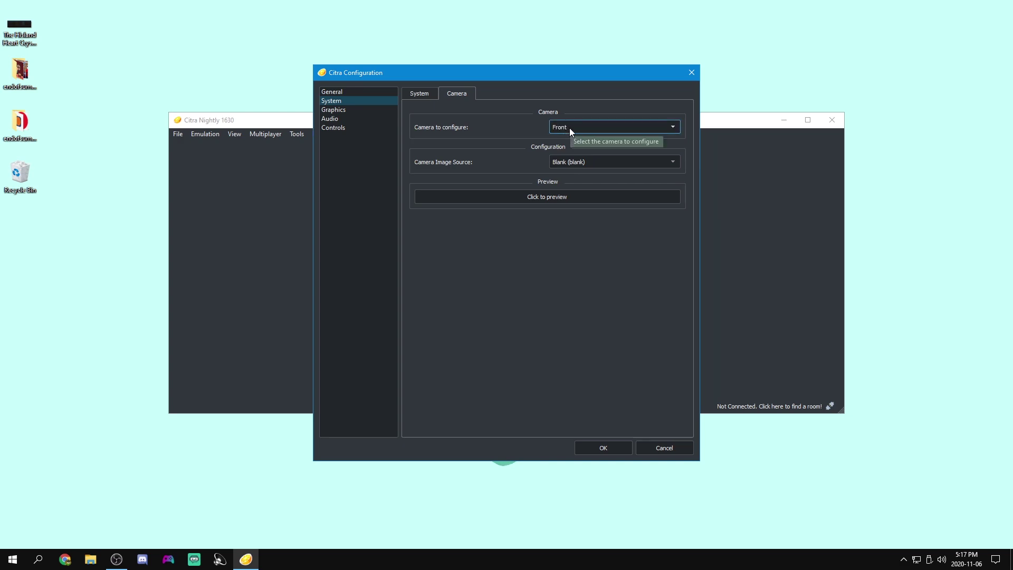
Try Still Image (image) as the front camera's image source, with Flip at None
left_click(578, 166)
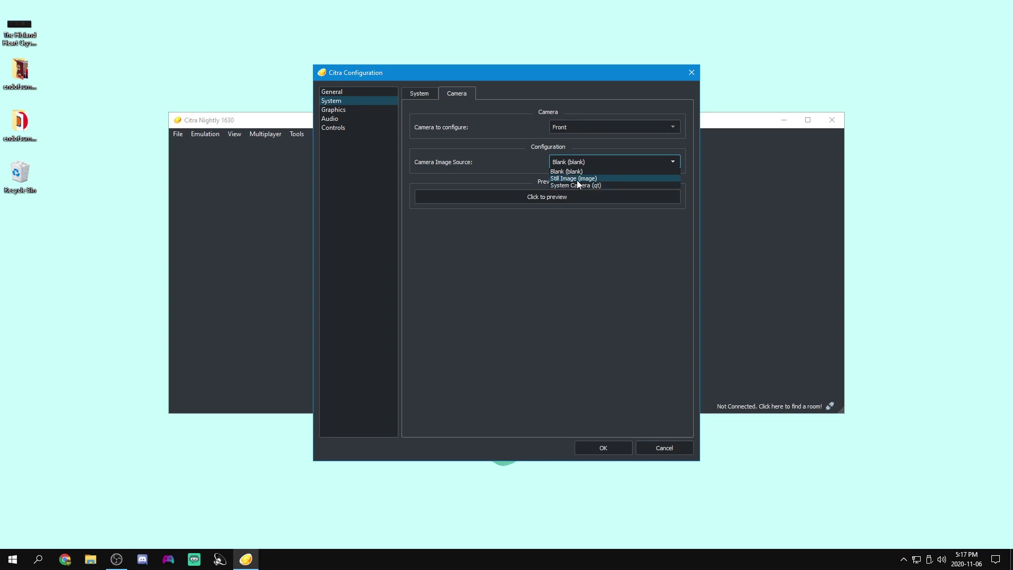
left_click(578, 180)
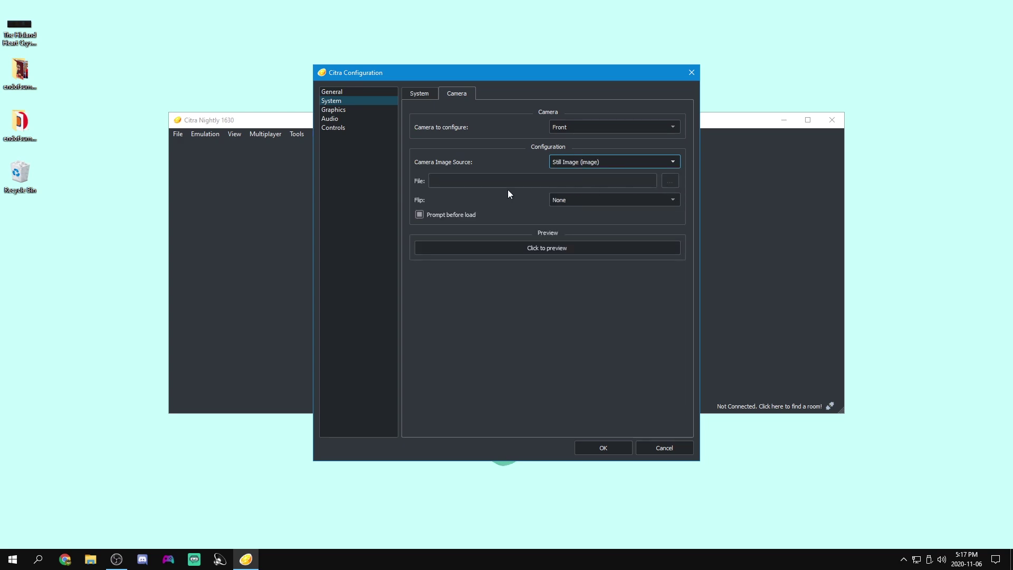
left_click(581, 200)
left_click(581, 200)
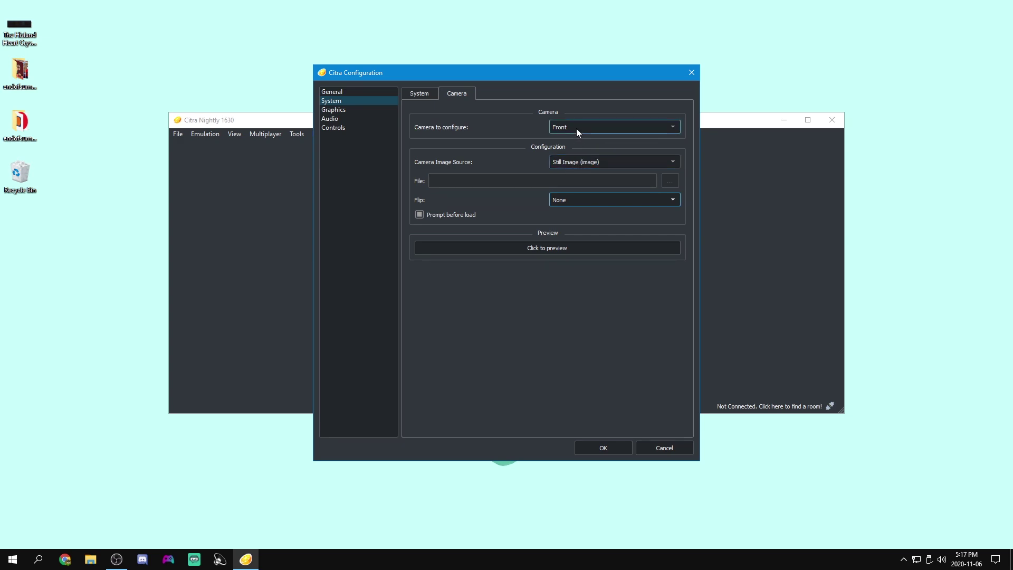
left_click(582, 162)
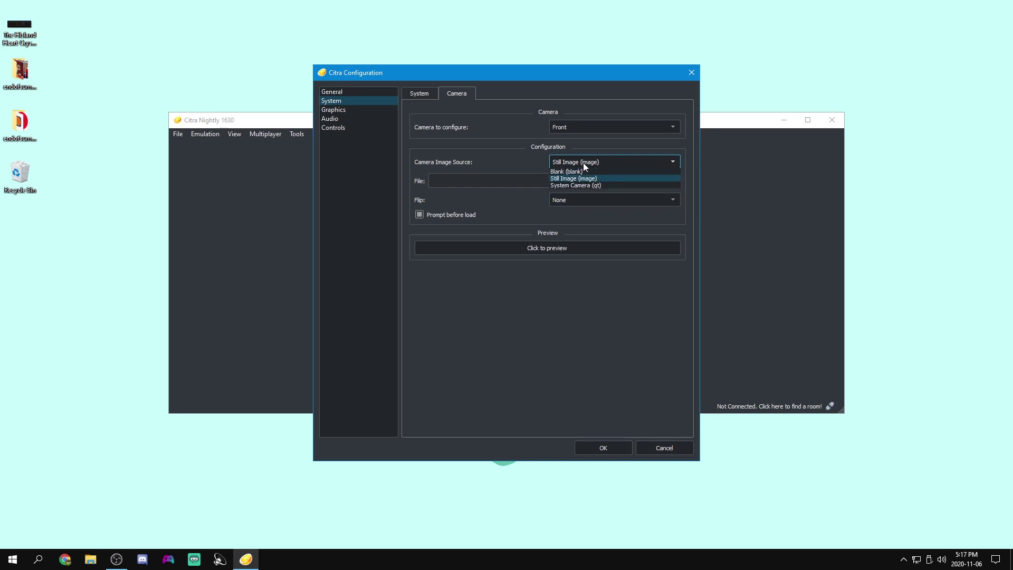
left_click(603, 183)
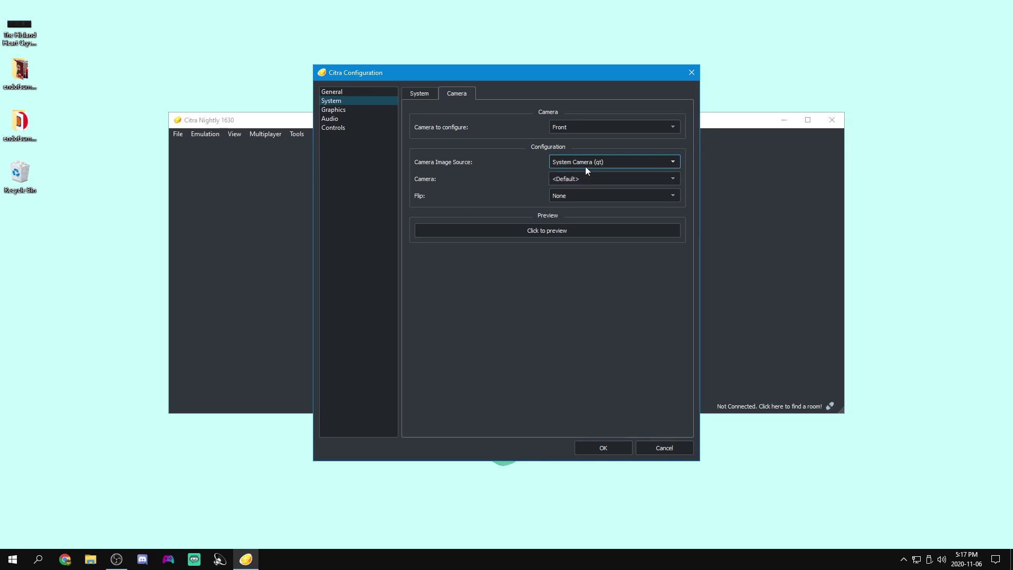
left_click(596, 179)
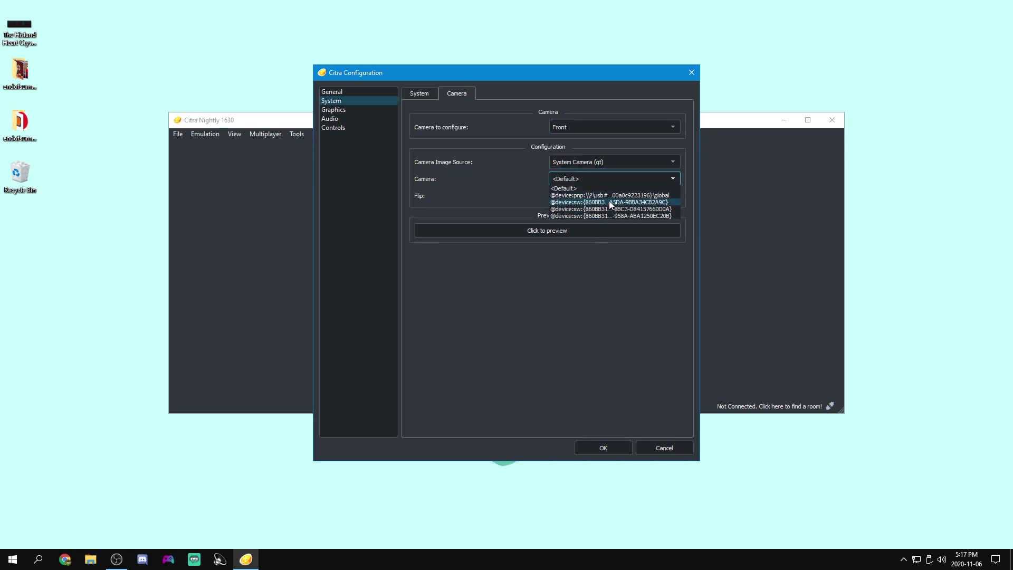
left_click(609, 203)
left_click(603, 184)
left_click(580, 201)
left_click(547, 231)
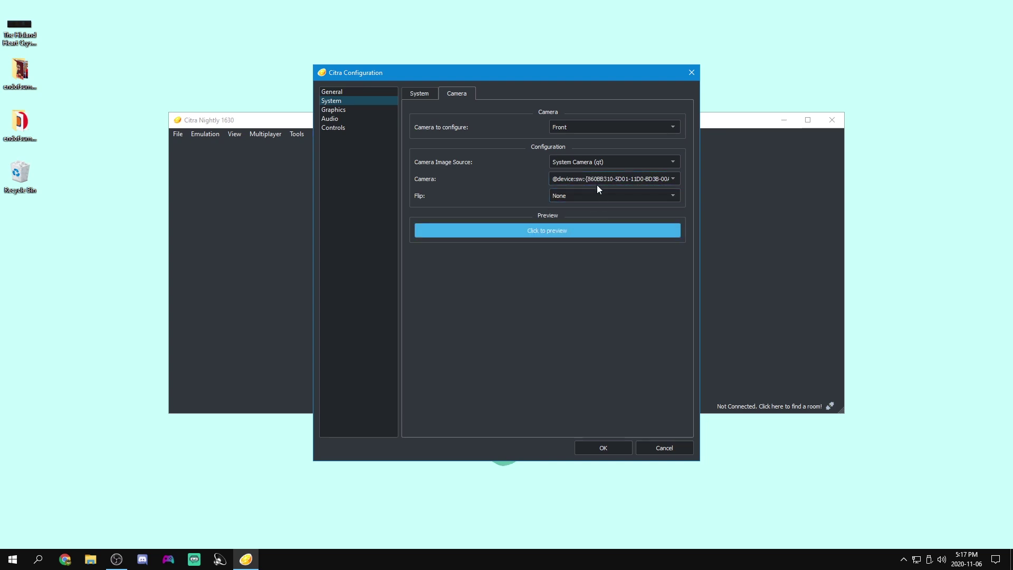
left_click(602, 179)
left_click(605, 215)
left_click(596, 180)
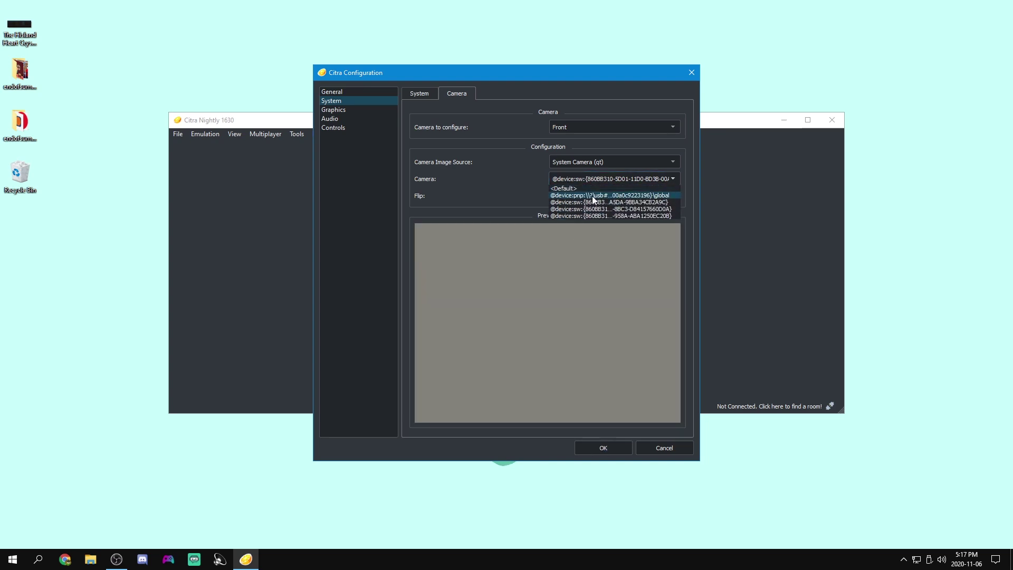
left_click(596, 196)
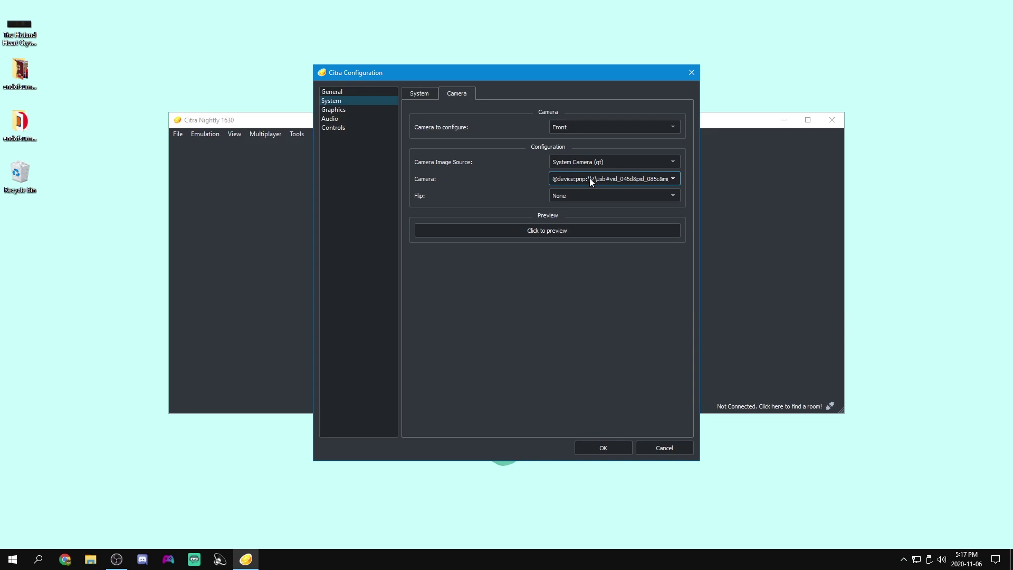
left_click(576, 233)
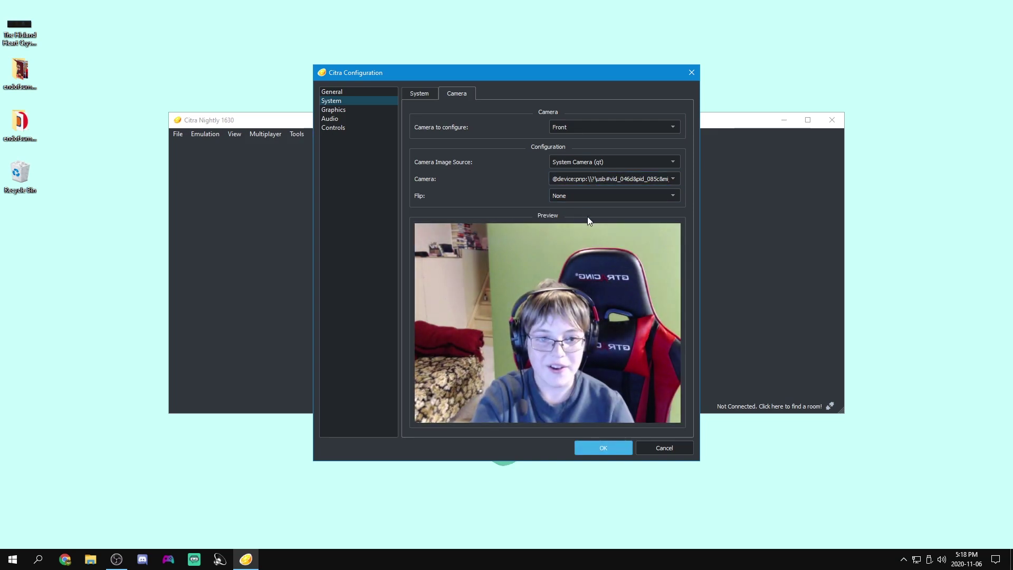
left_click(586, 179)
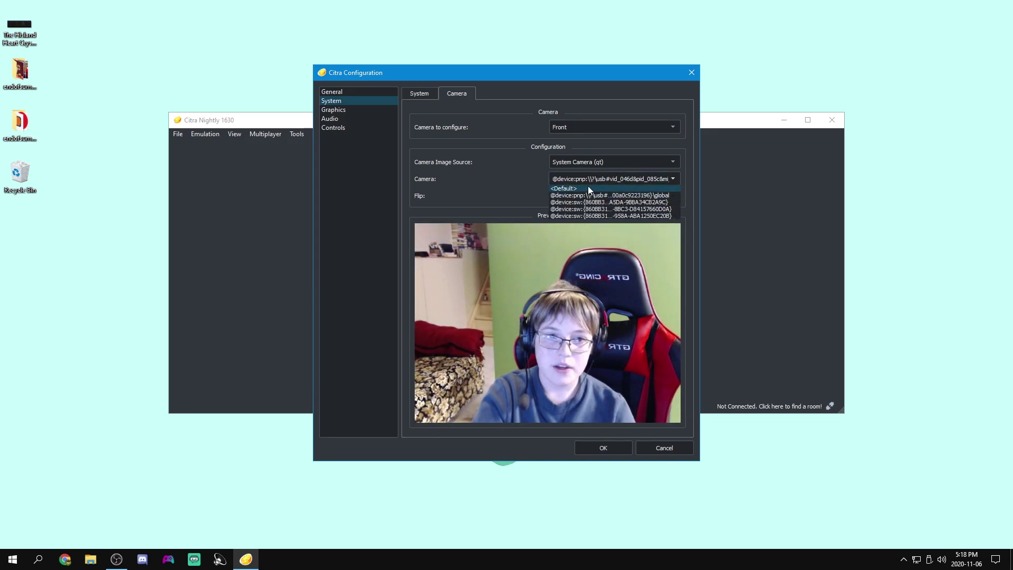
left_click(602, 195)
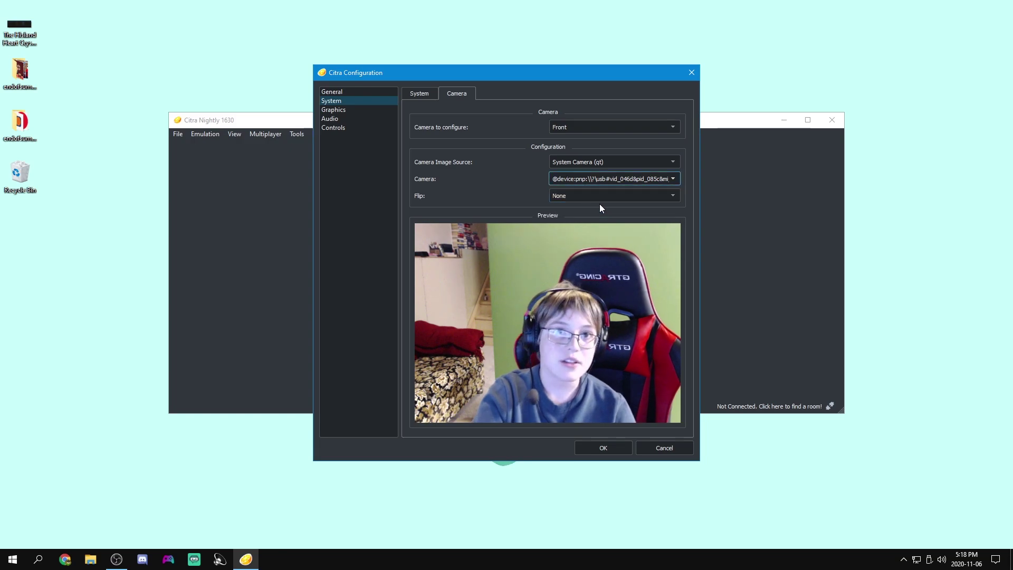
left_click(566, 128)
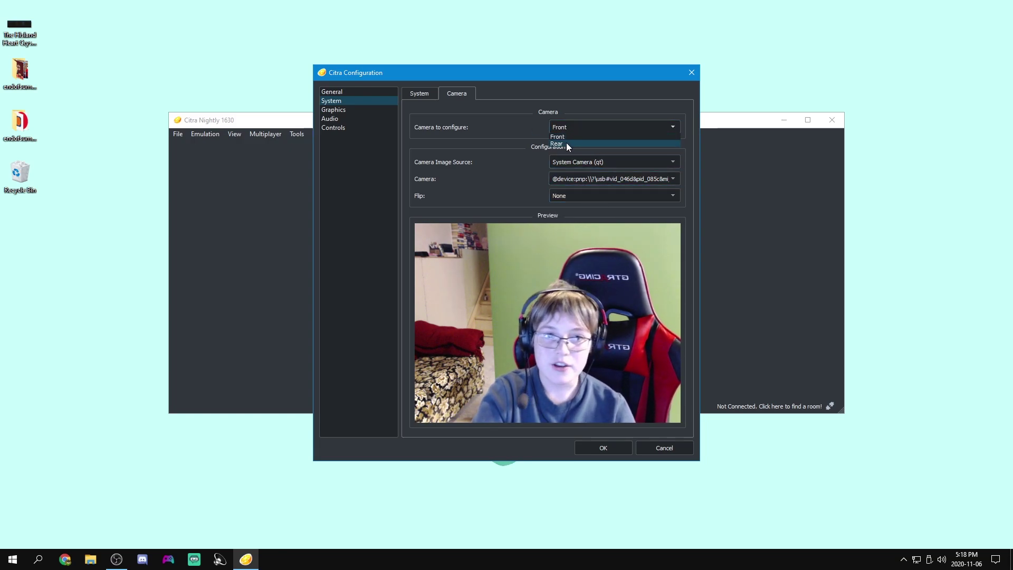
left_click(498, 186)
Set the front camera's image source to Blank (blank)
left_click(565, 180)
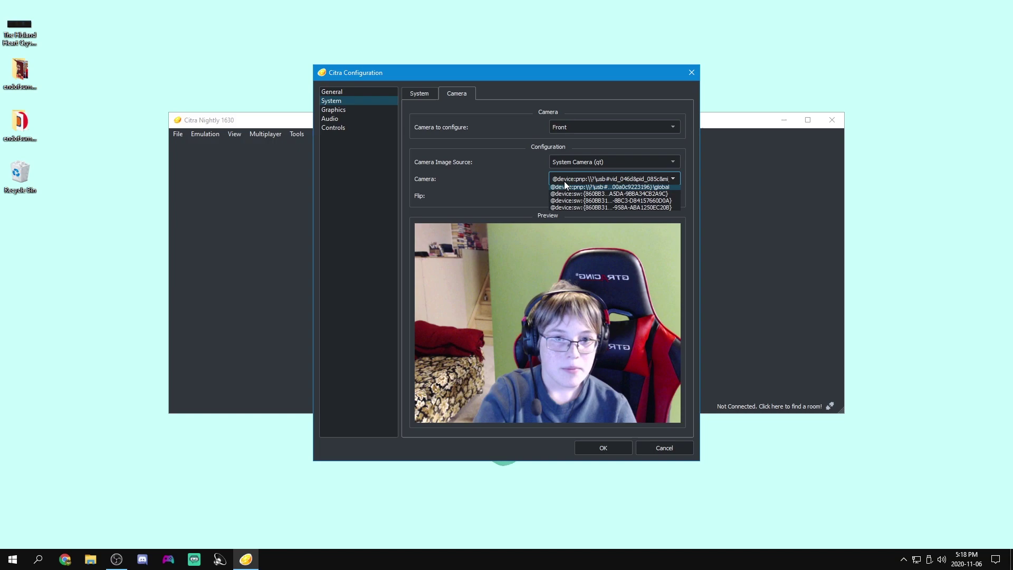
left_click(570, 163)
left_click(568, 171)
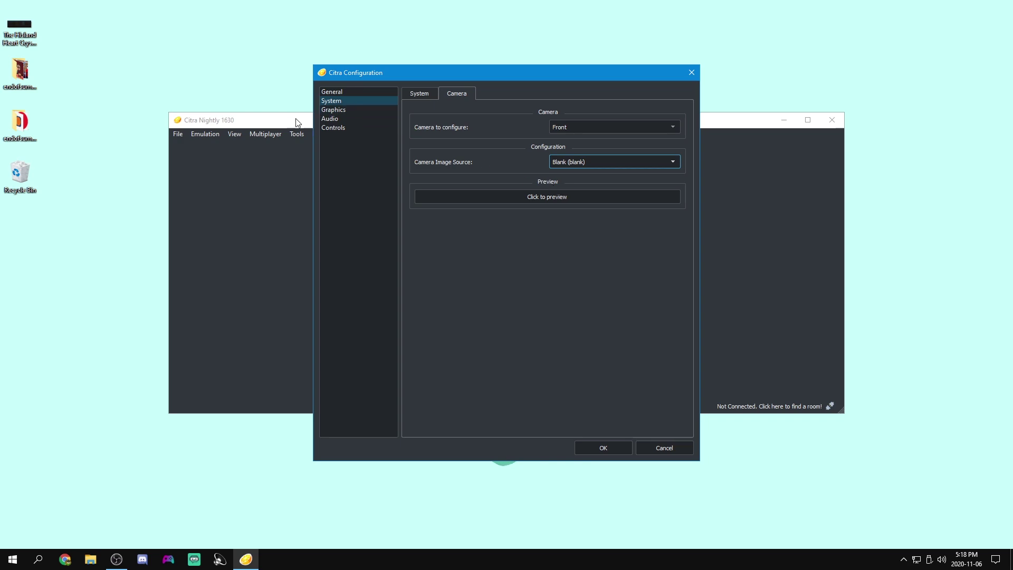
Open the graphics settings and set the internal resolution to 4x Native (1600x960)
left_click(348, 110)
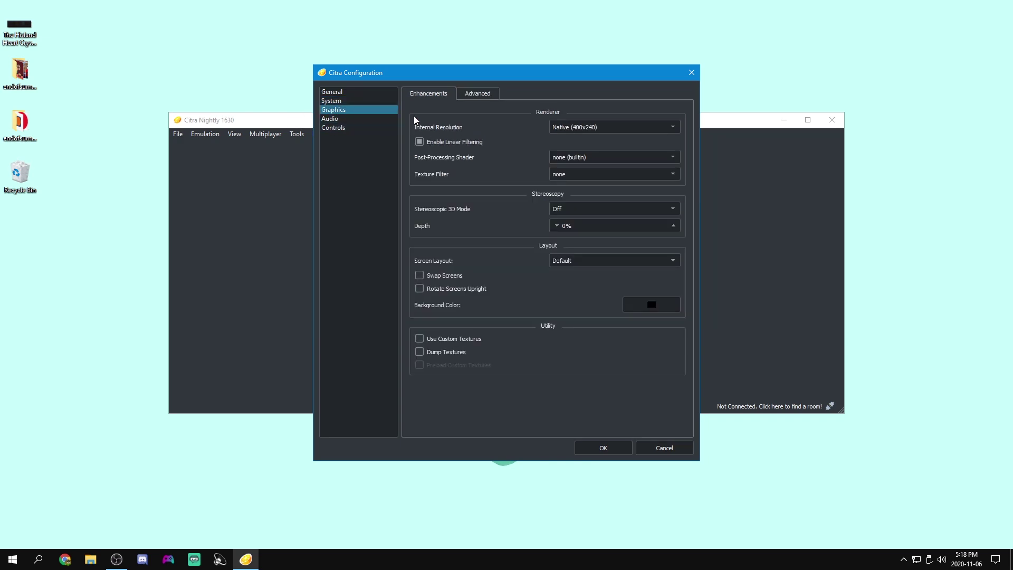
left_click(580, 128)
left_click(599, 127)
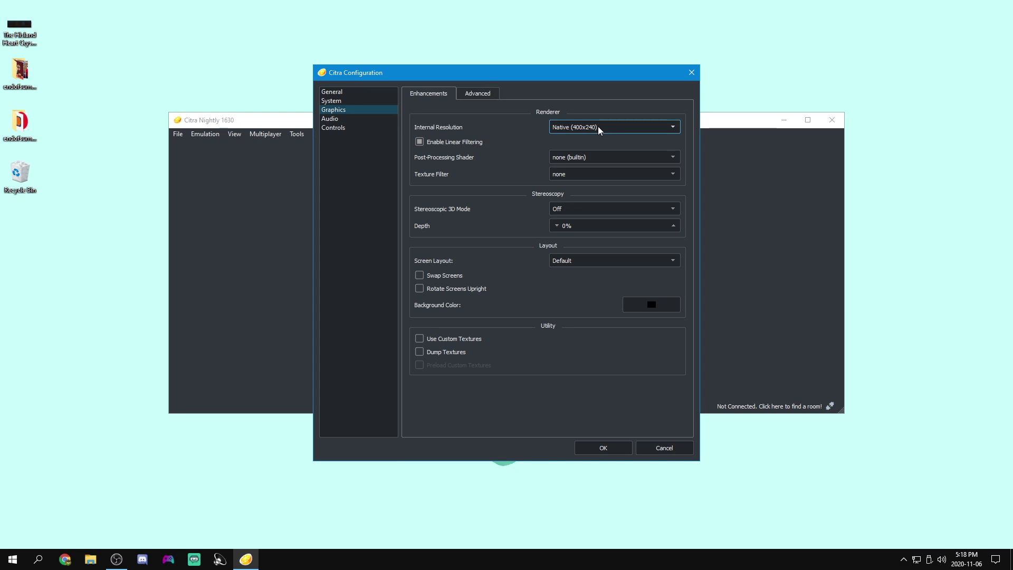
left_click(599, 128)
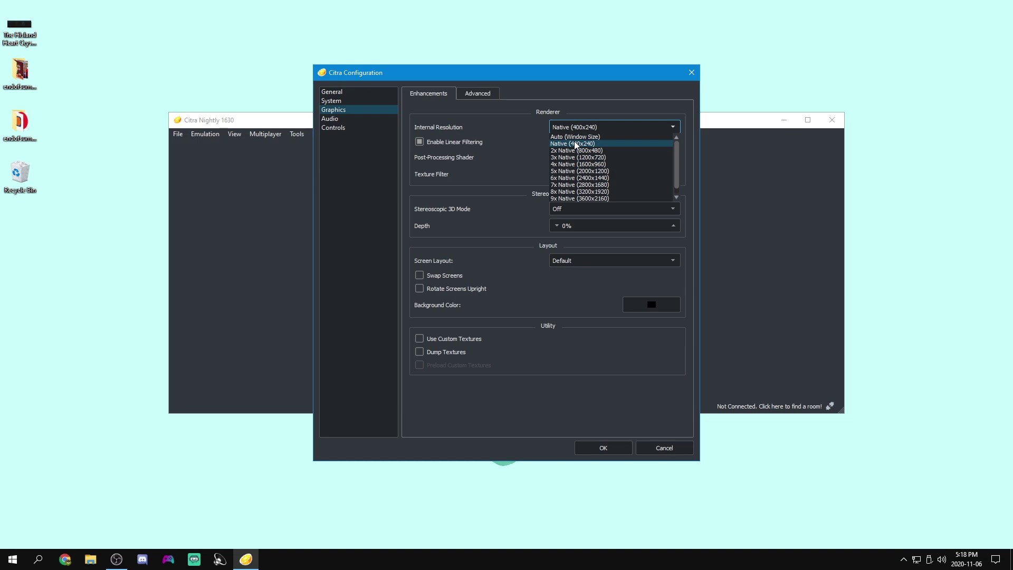
scroll(596, 167, "down", 1)
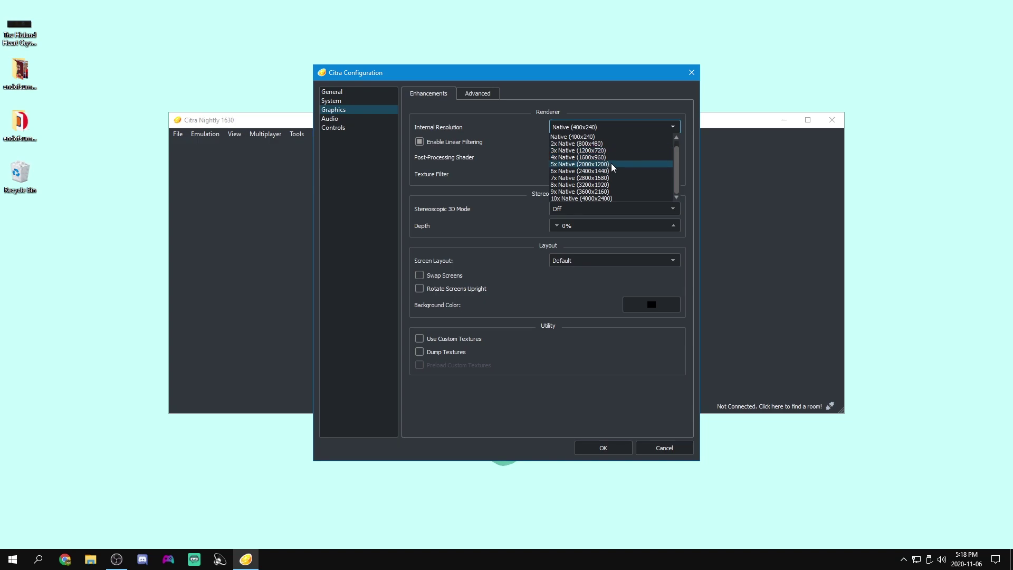
left_click(564, 160)
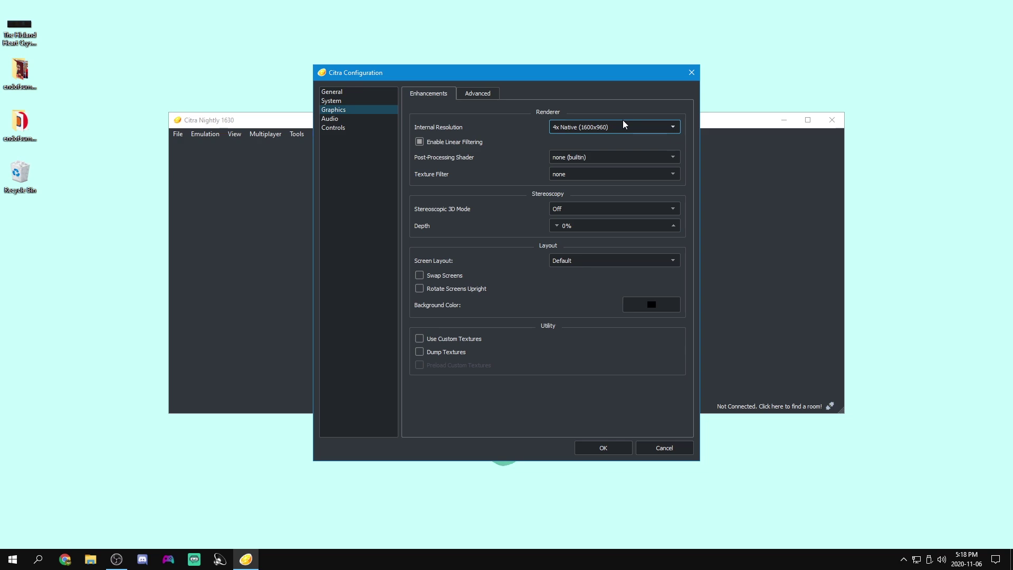
left_click(589, 128)
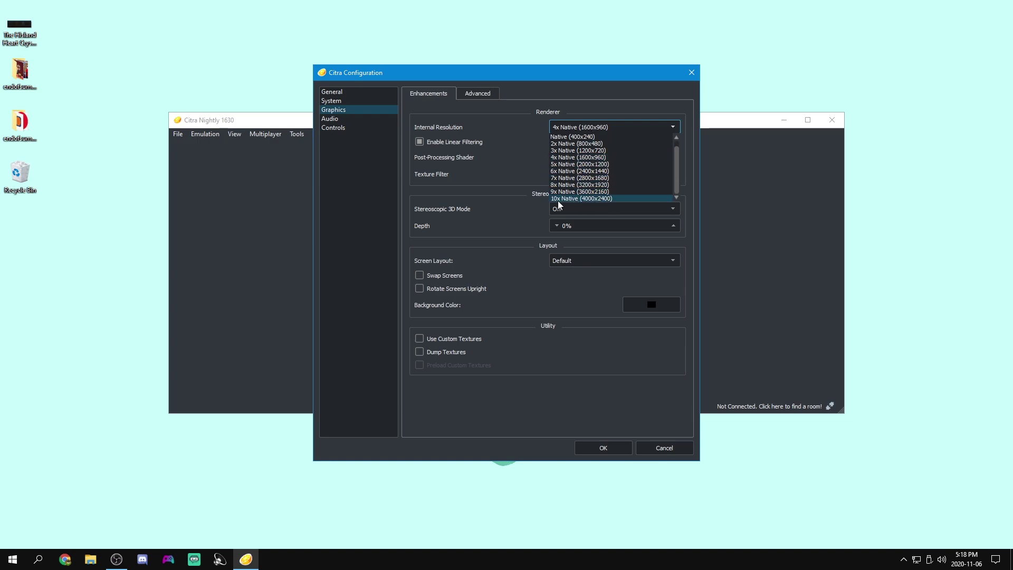
left_click(580, 126)
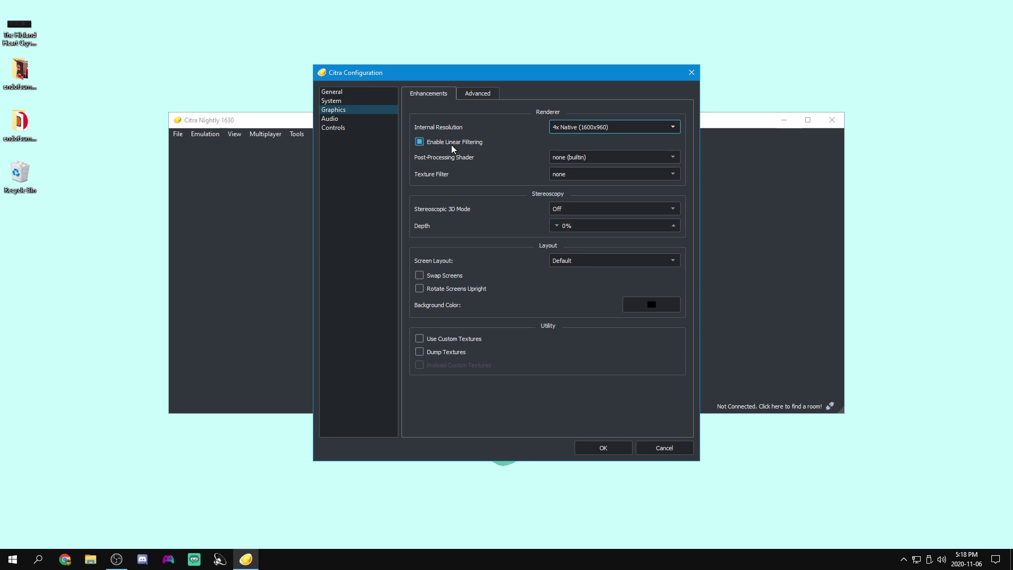
Look at the available post-processing shader and texture filter options, keeping the shader at none (builtin)
left_click(578, 157)
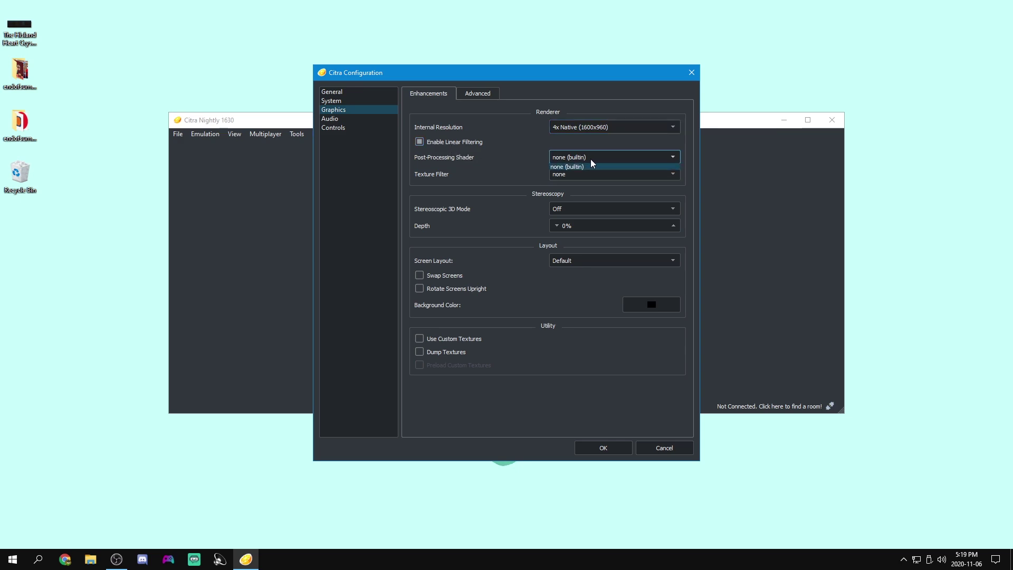
left_click(593, 160)
left_click(608, 170)
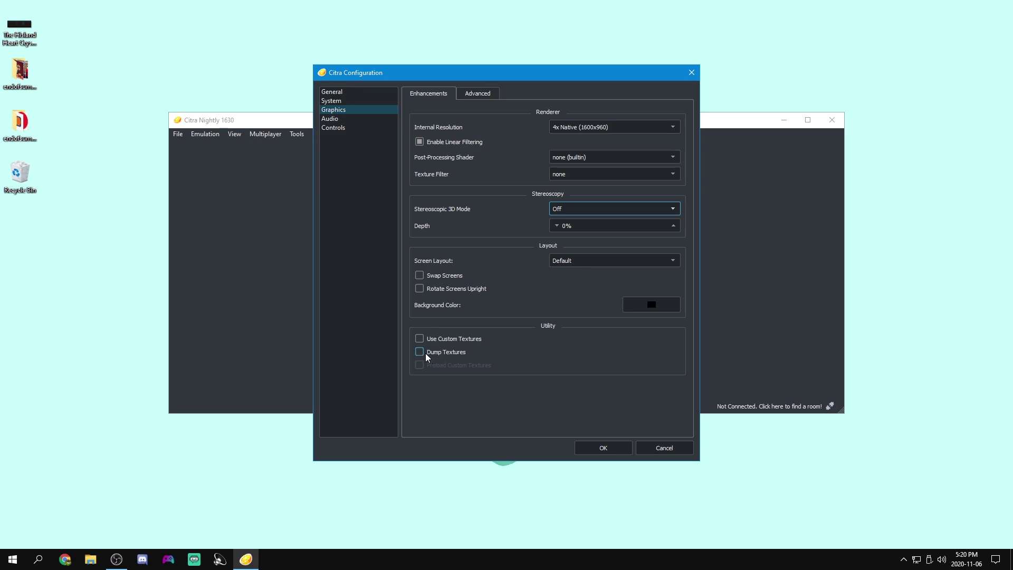
Toggle the Dump Textures and Use Custom Textures options, and view the advanced graphics settings
left_click(429, 353)
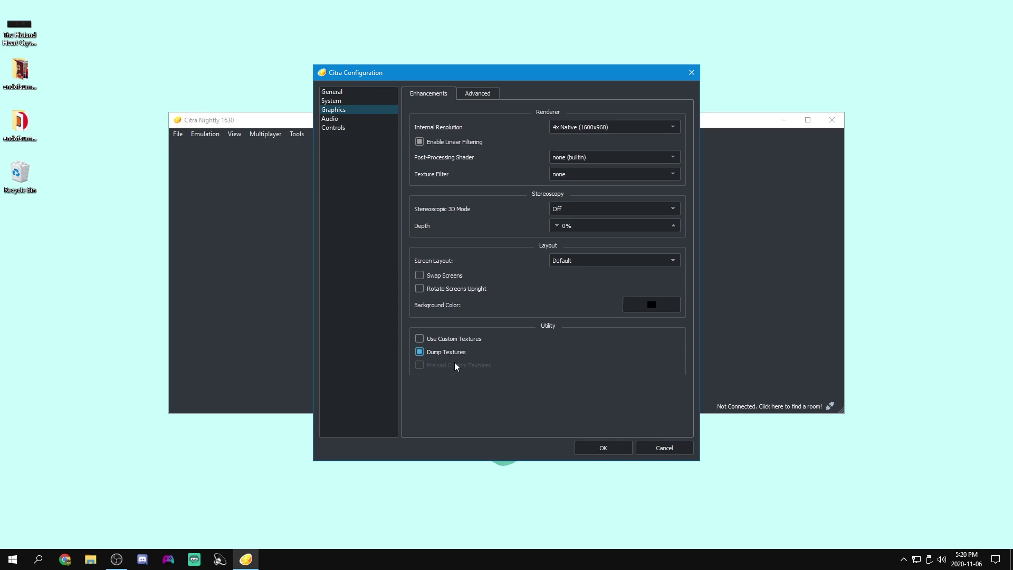
left_click(438, 342)
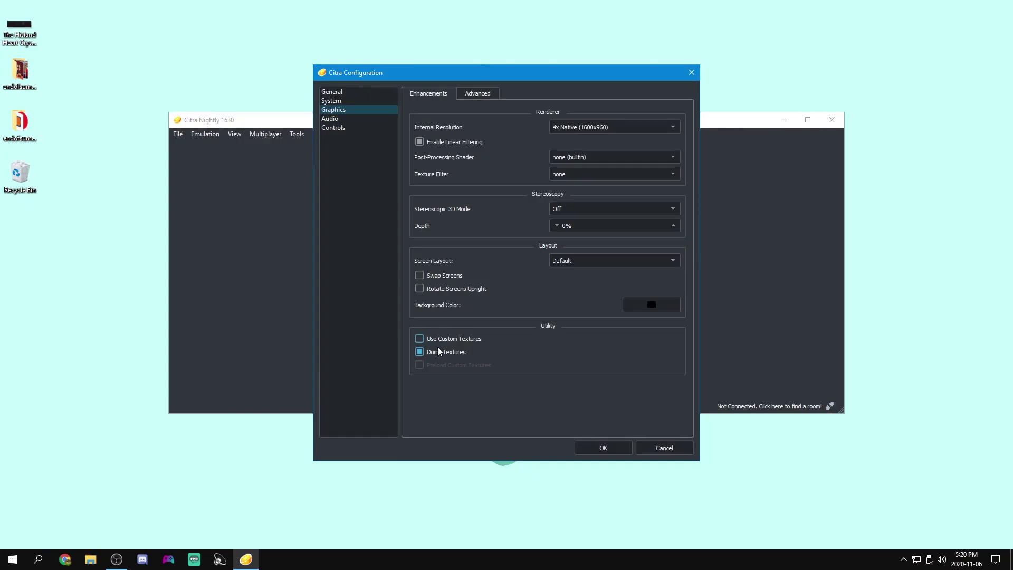
left_click(439, 351)
left_click(490, 94)
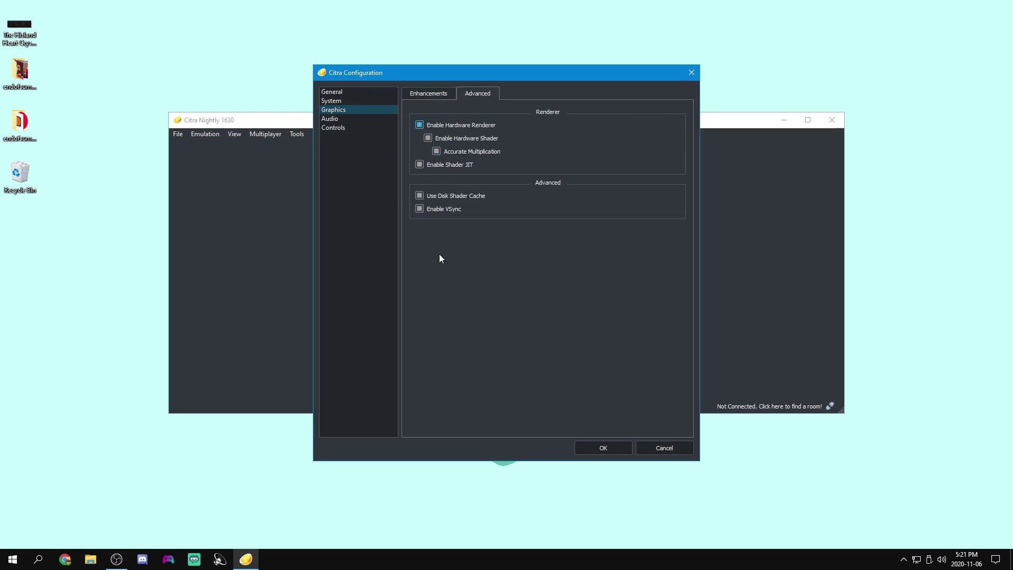
Open the audio settings and choose HLE (fast) as the audio emulation
left_click(338, 119)
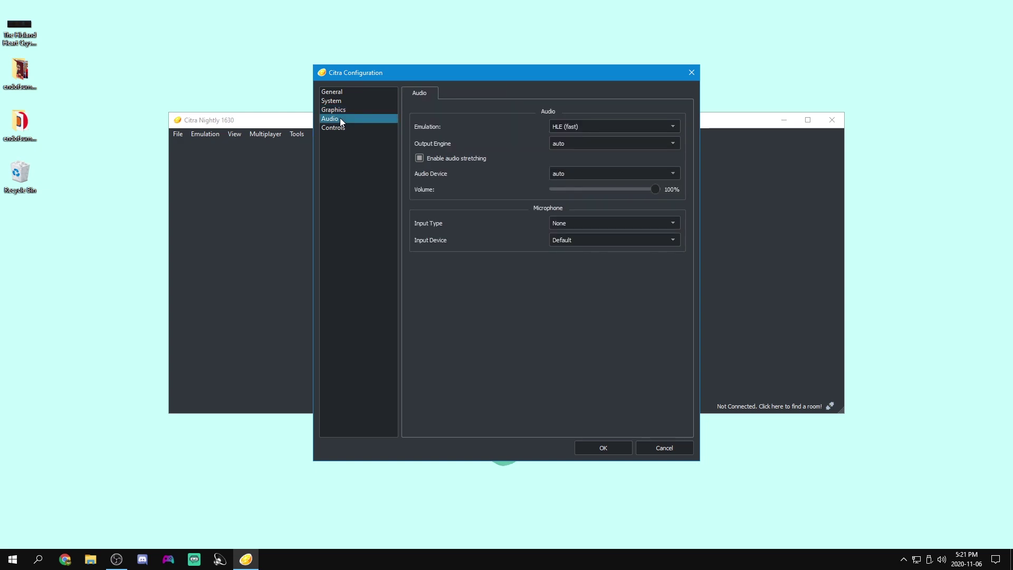
left_click(555, 126)
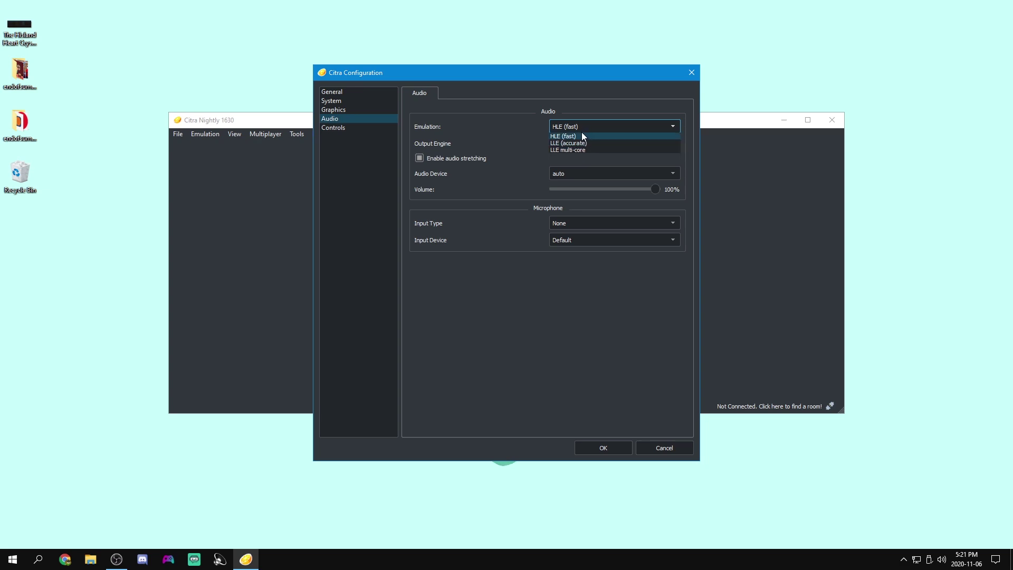
left_click(566, 128)
left_click(571, 131)
left_click(565, 138)
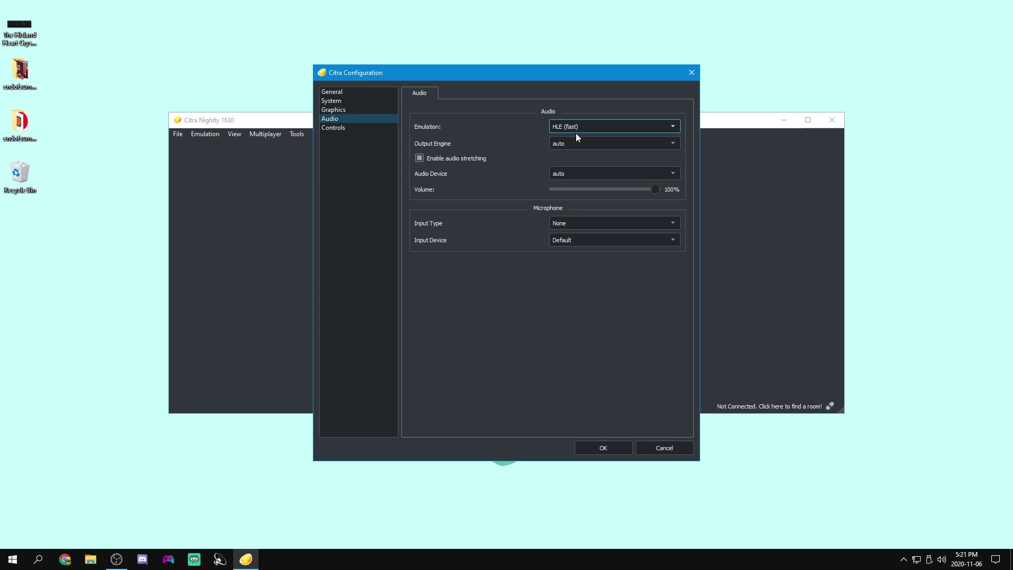
Review the output engine options and select auto, with audio stretching enabled
left_click(594, 143)
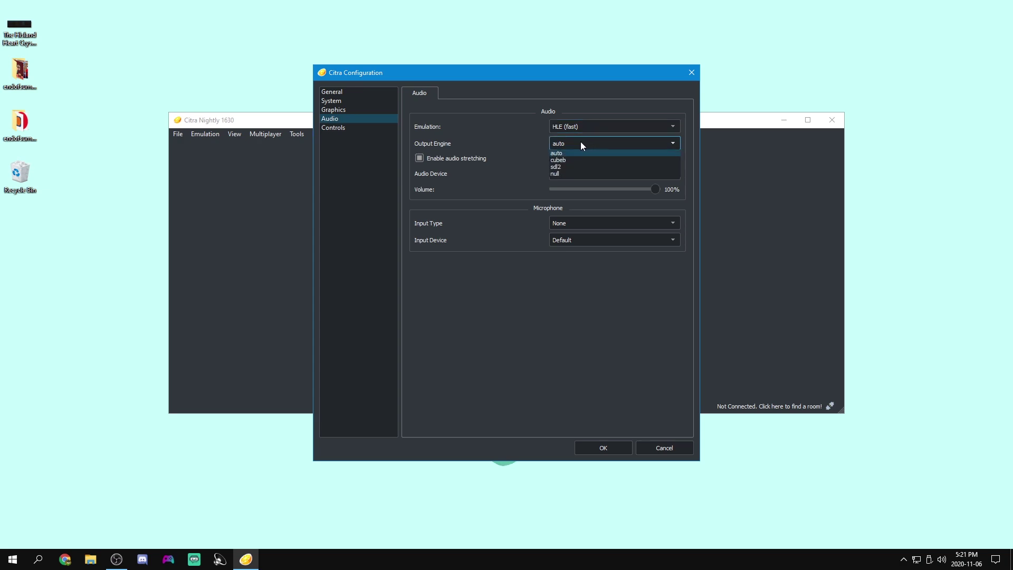
left_click(565, 154)
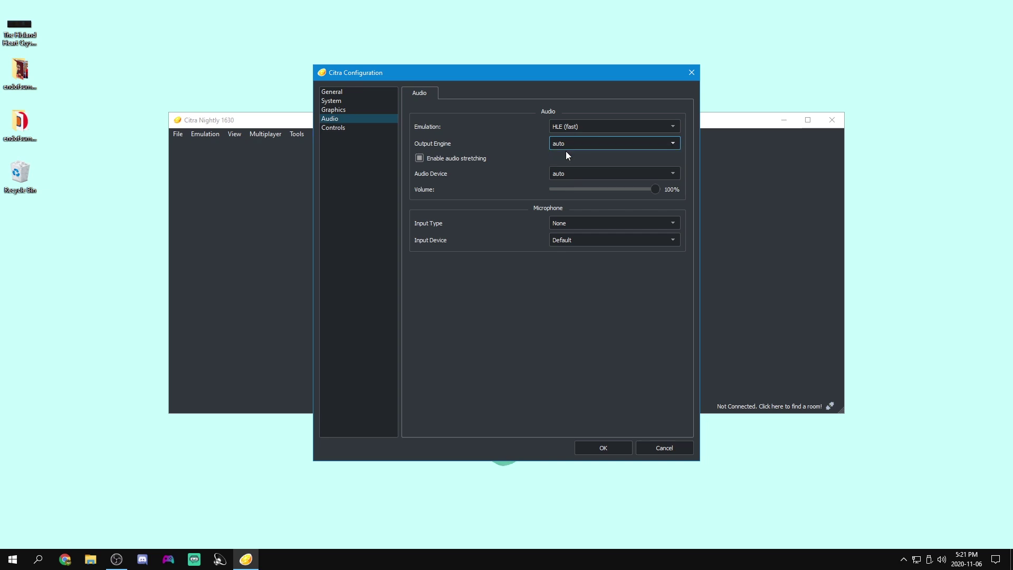
left_click(567, 147)
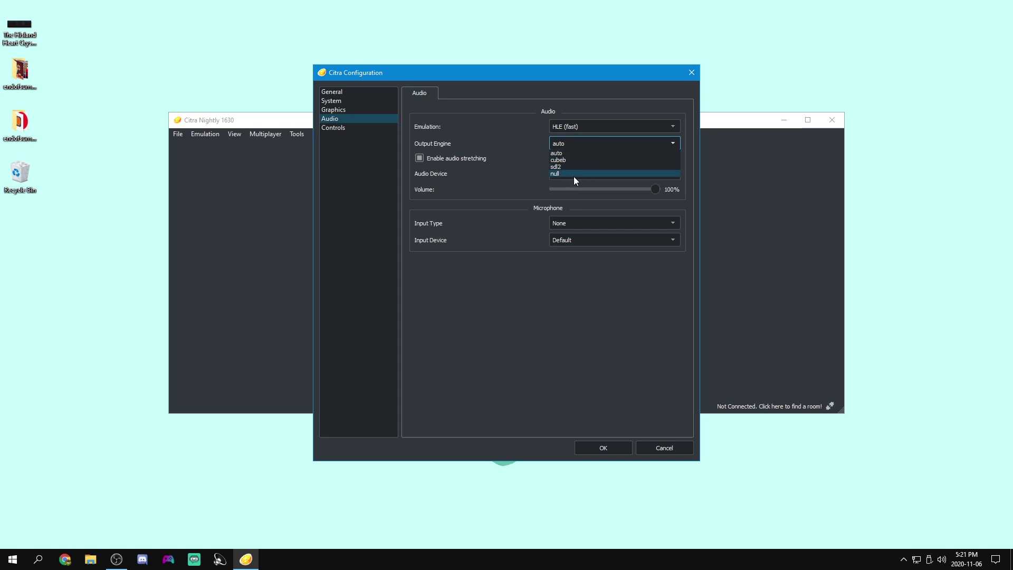
left_click(570, 143)
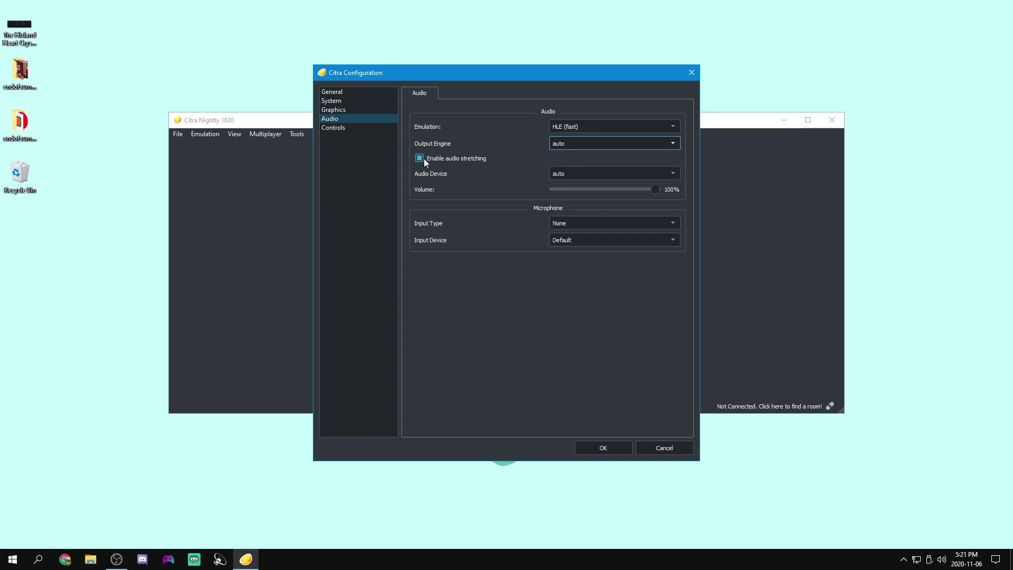
mouse_move(423, 158)
Check the Windows playback device, select auto as the audio device and keep the volume at 100%
left_click(568, 174)
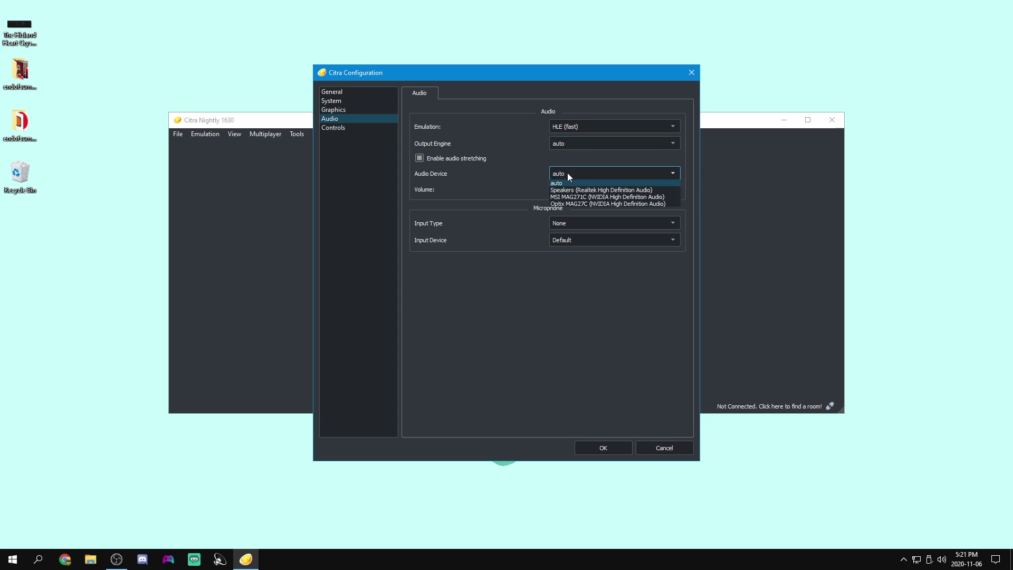
left_click(562, 184)
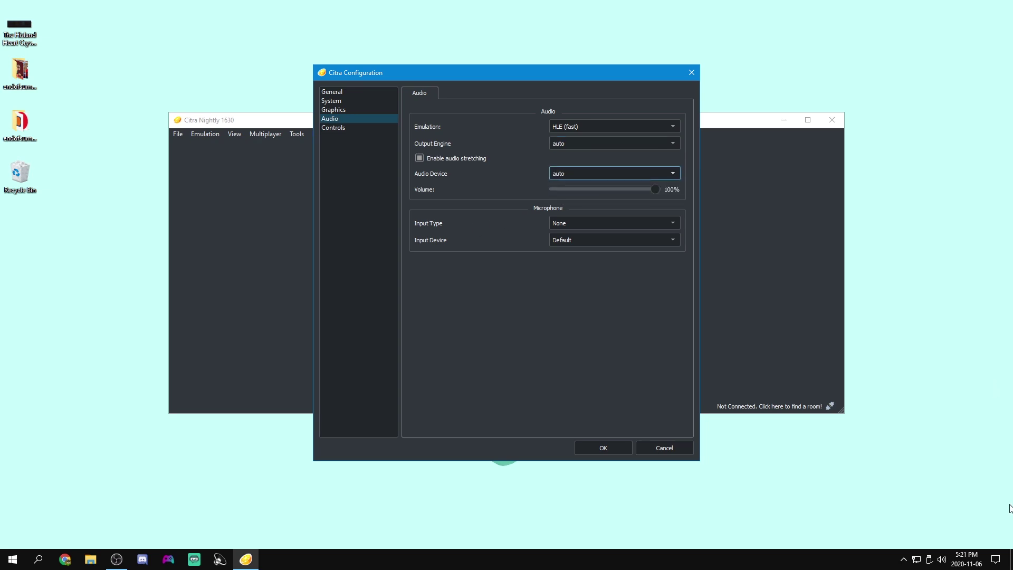
left_click(941, 559)
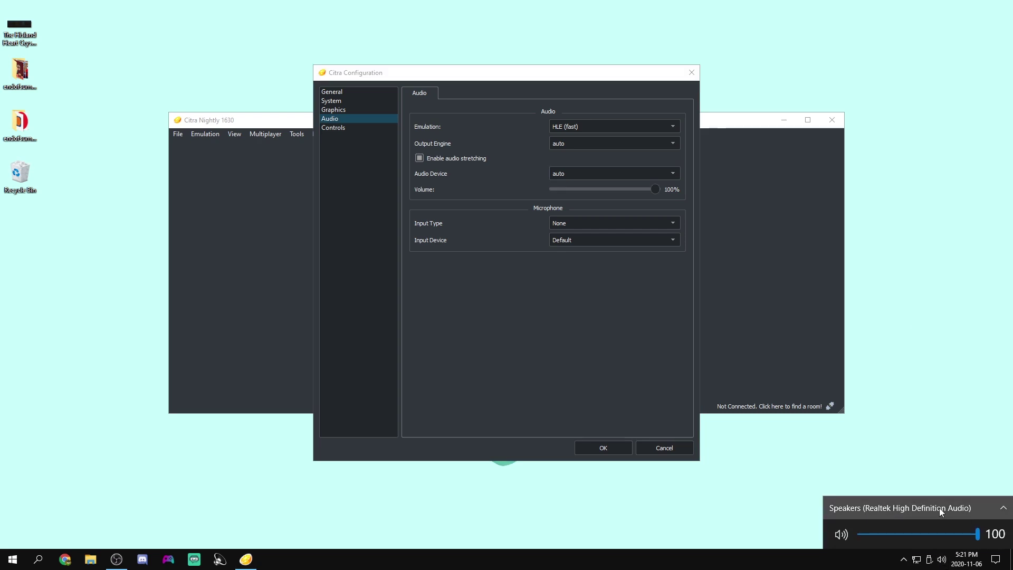
left_click(591, 269)
left_click(597, 172)
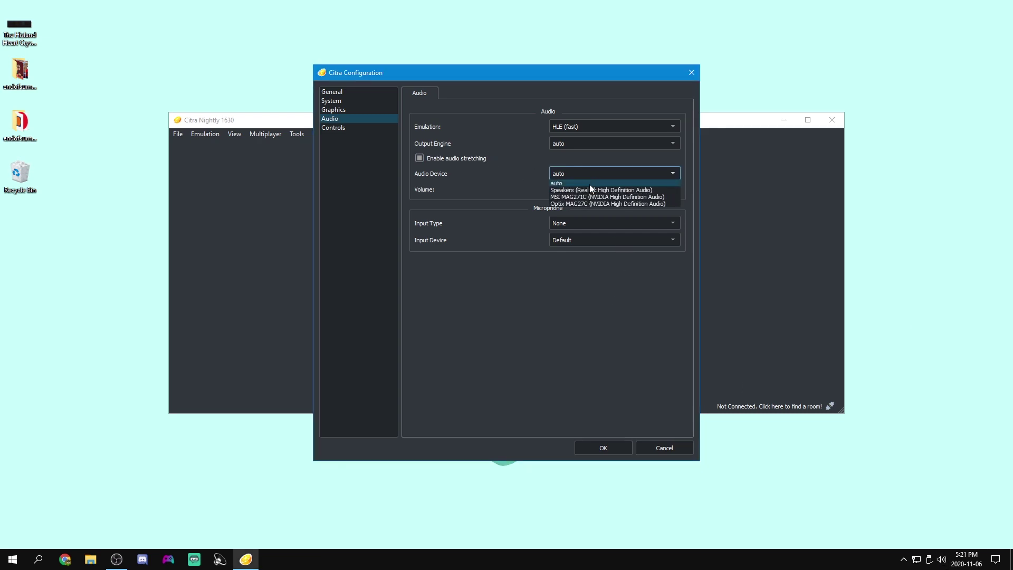
left_click(573, 183)
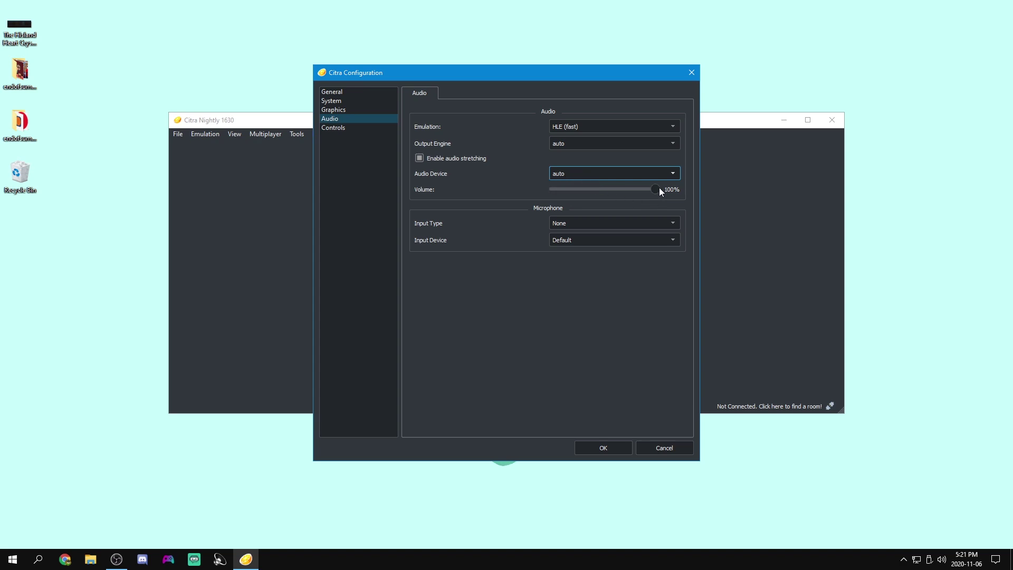
left_click_drag(660, 188, 648, 188)
Set the microphone's input type to Real Device and its input device to Microphone (Blue Snowball)
left_click(582, 222)
left_click(572, 240)
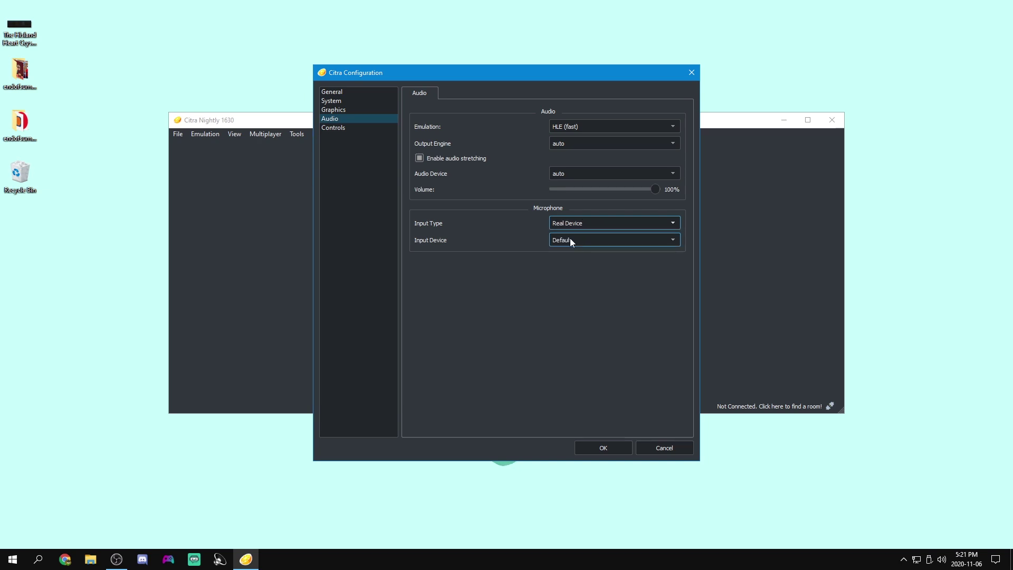
left_click(571, 240)
left_click(578, 256)
Try Static Noise as the microphone's input type and switch back to Real Device
left_click(599, 222)
left_click(571, 224)
left_click(571, 225)
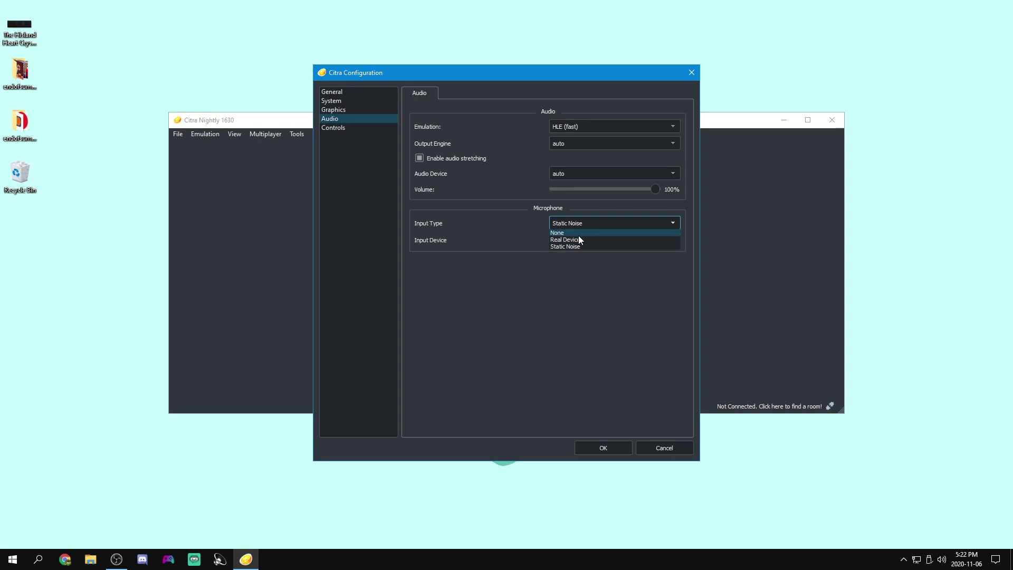
left_click(568, 239)
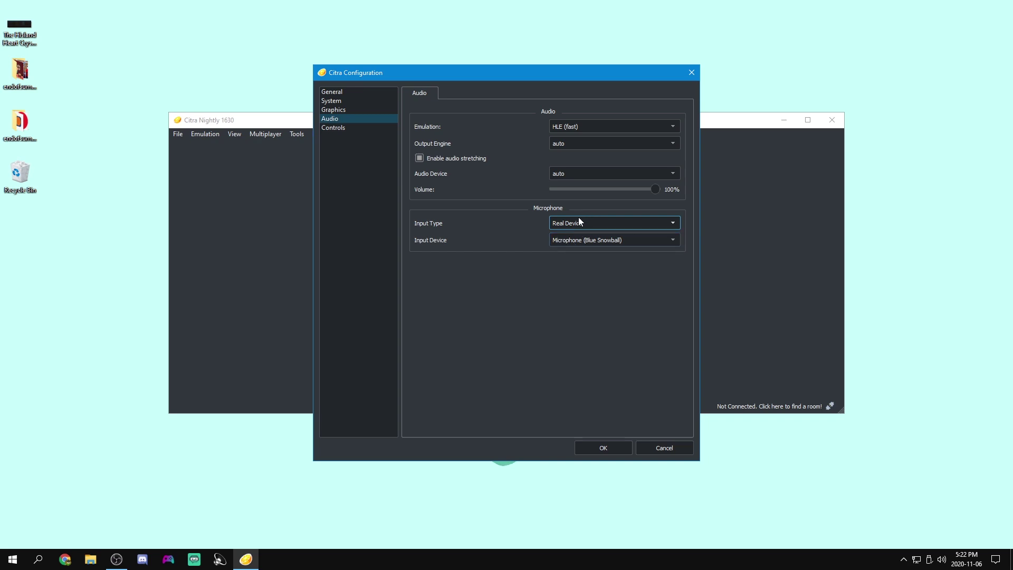
Review the microphone input devices, keep Microphone (Blue Snowball), and open the controls settings
left_click(579, 223)
left_click(583, 240)
left_click(621, 240)
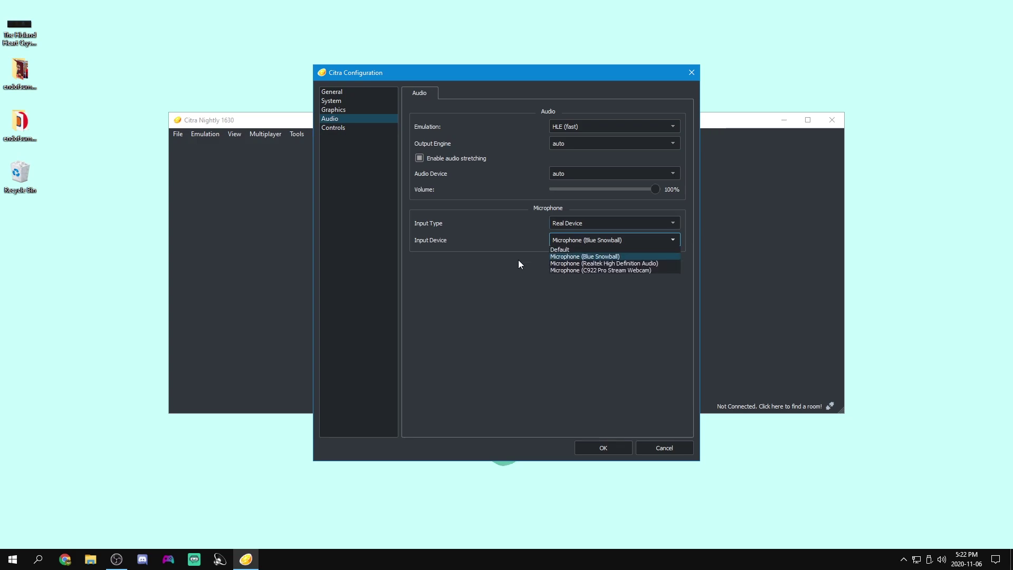
left_click(621, 244)
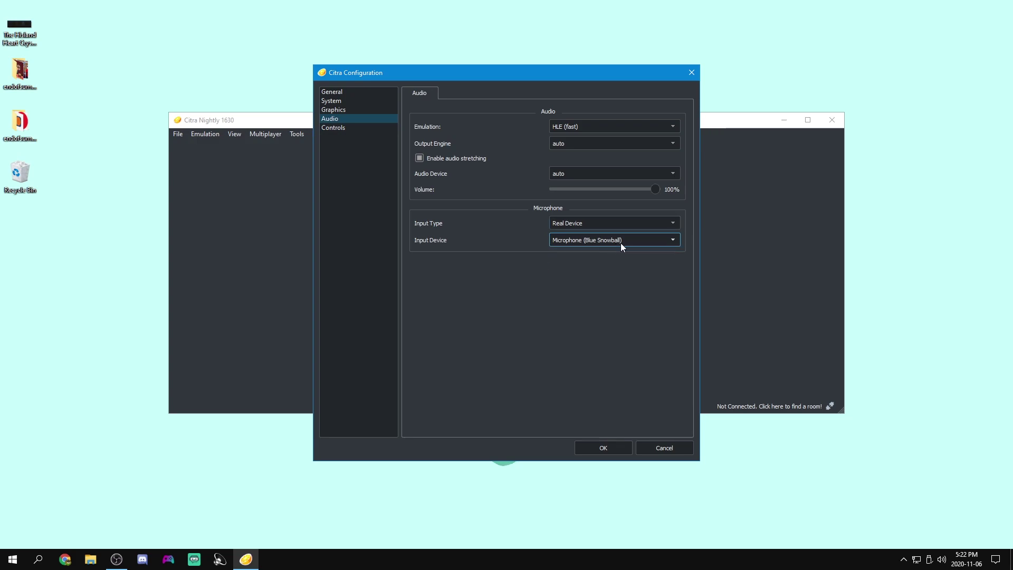
left_click(347, 128)
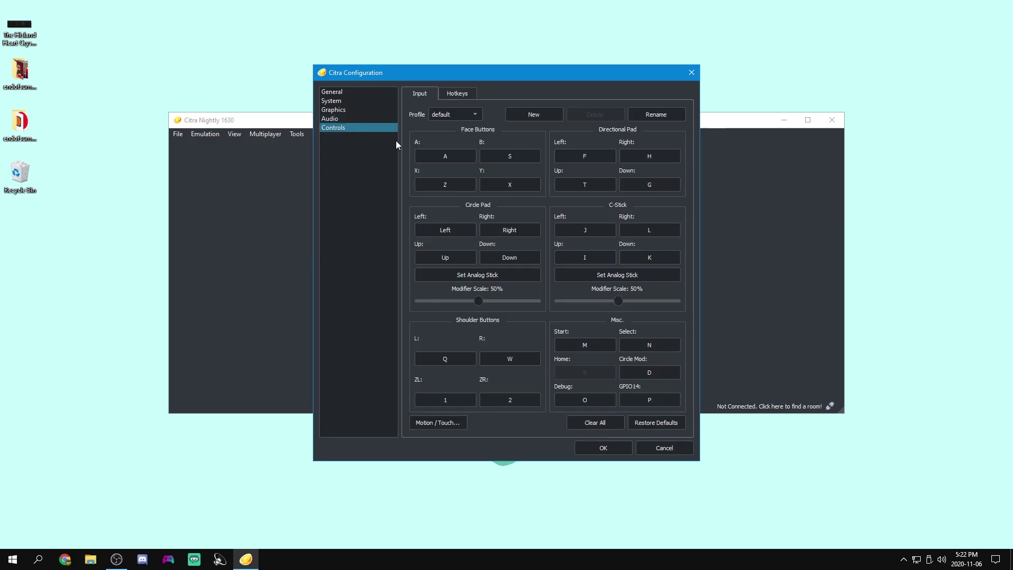
Create a new input profile named Animal Crossing New Leaf
left_click(461, 114)
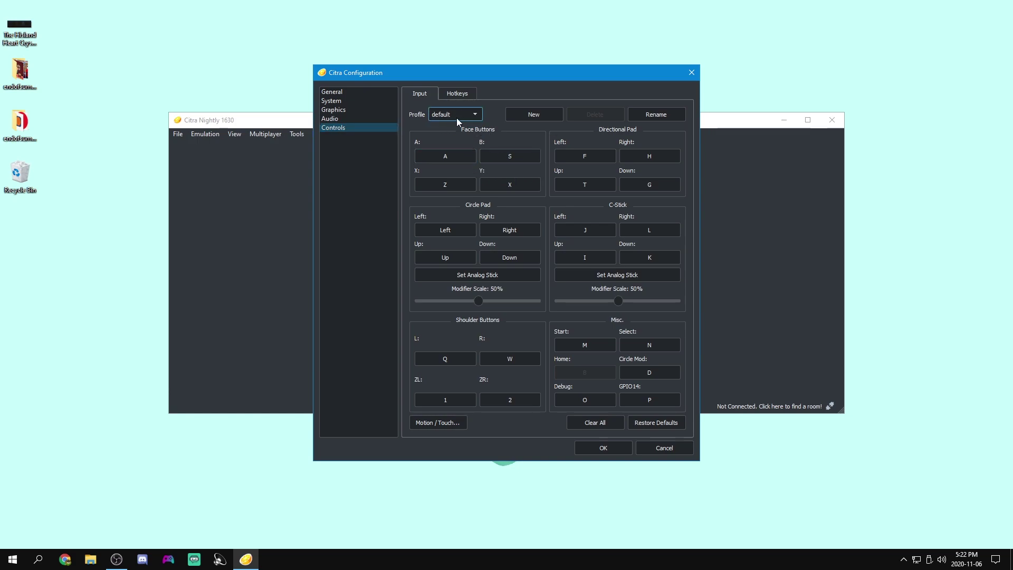
left_click(534, 114)
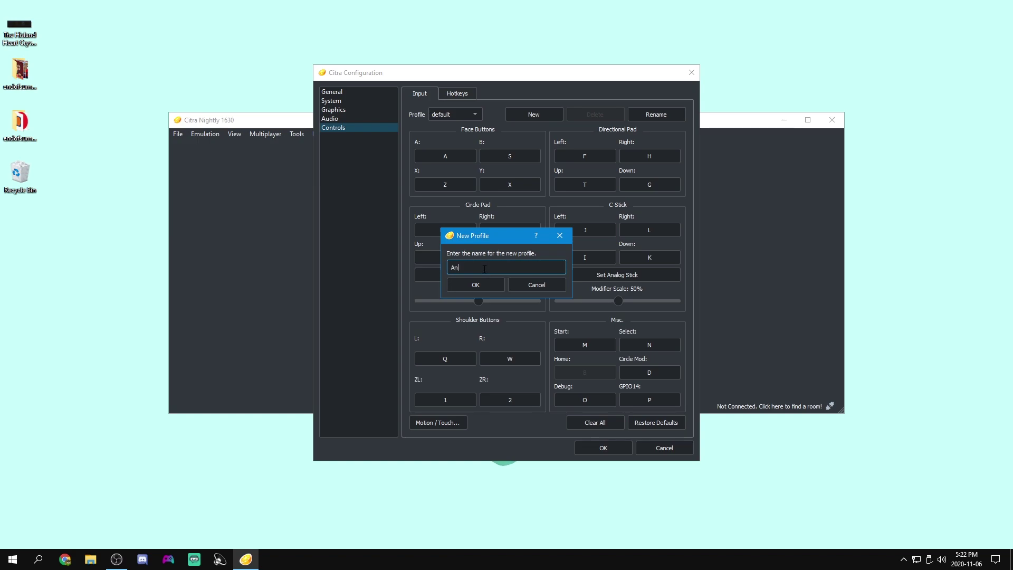
type("Animal Crossing New Leaf")
left_click(488, 285)
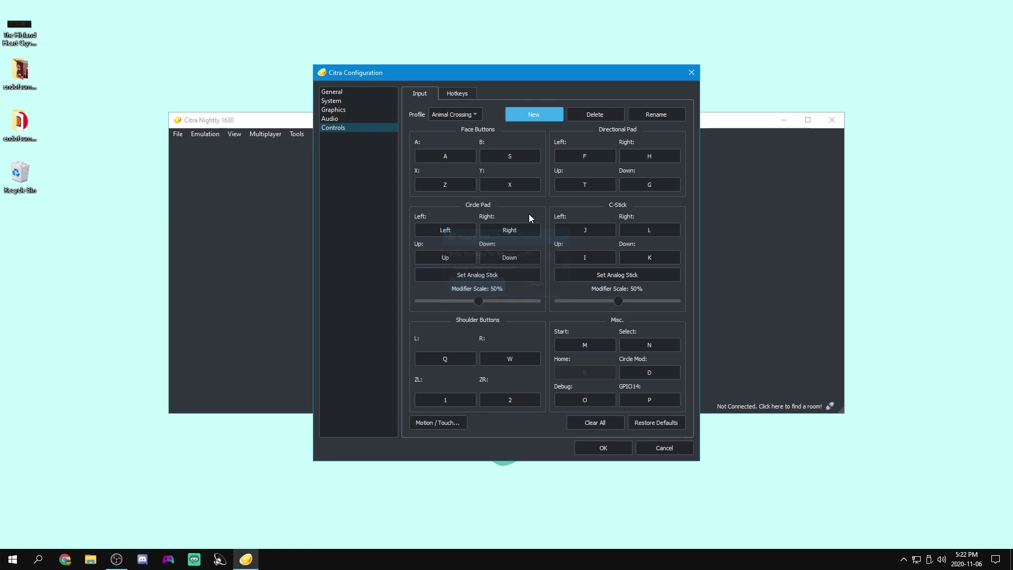
Create another input profile named NSMB2
left_click(546, 114)
type("NSMB")
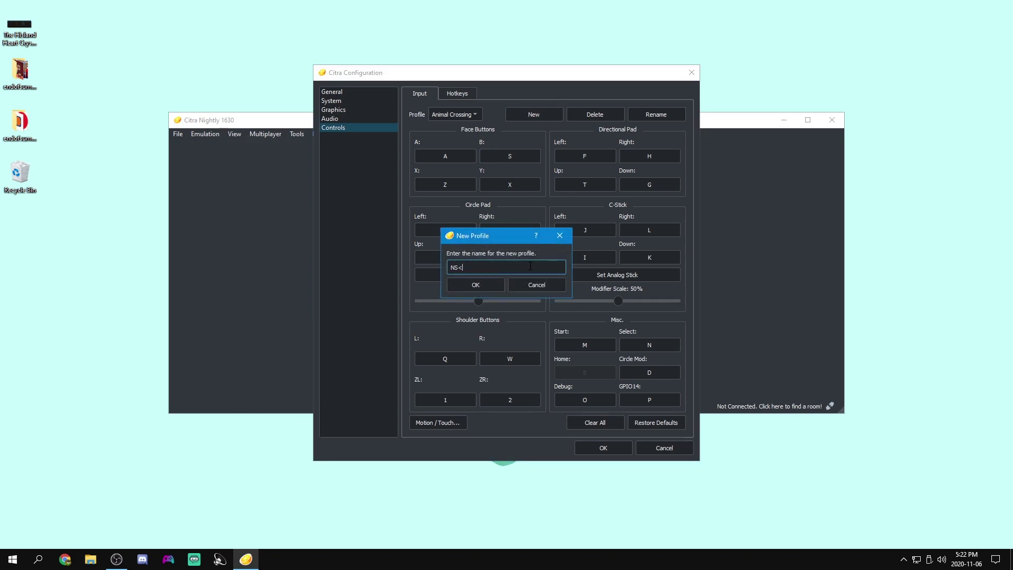
type("2")
key("Return")
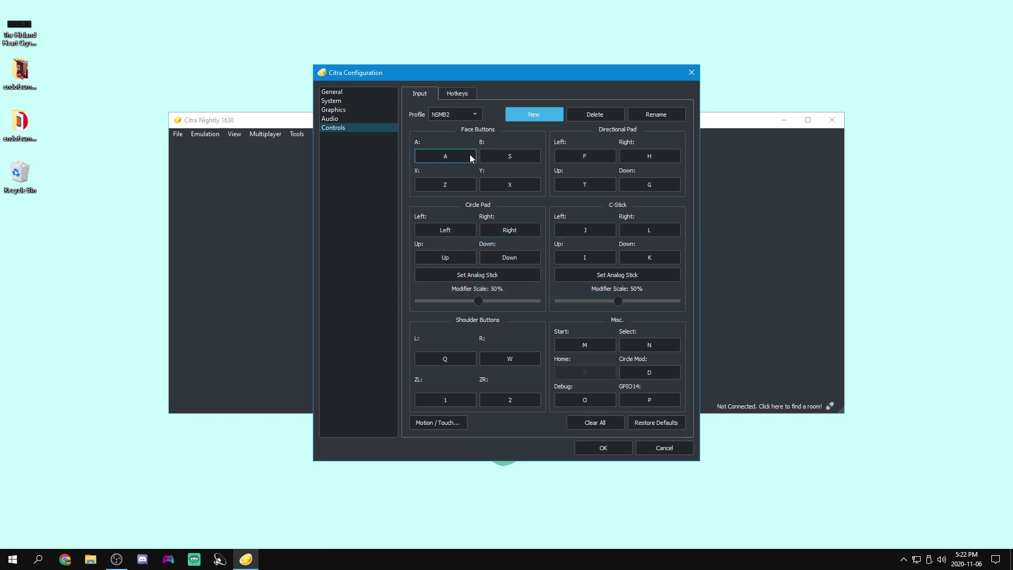
Switch to the Animal Crossing New Leaf profile and clear all of its button bindings
left_click(470, 113)
left_click(457, 132)
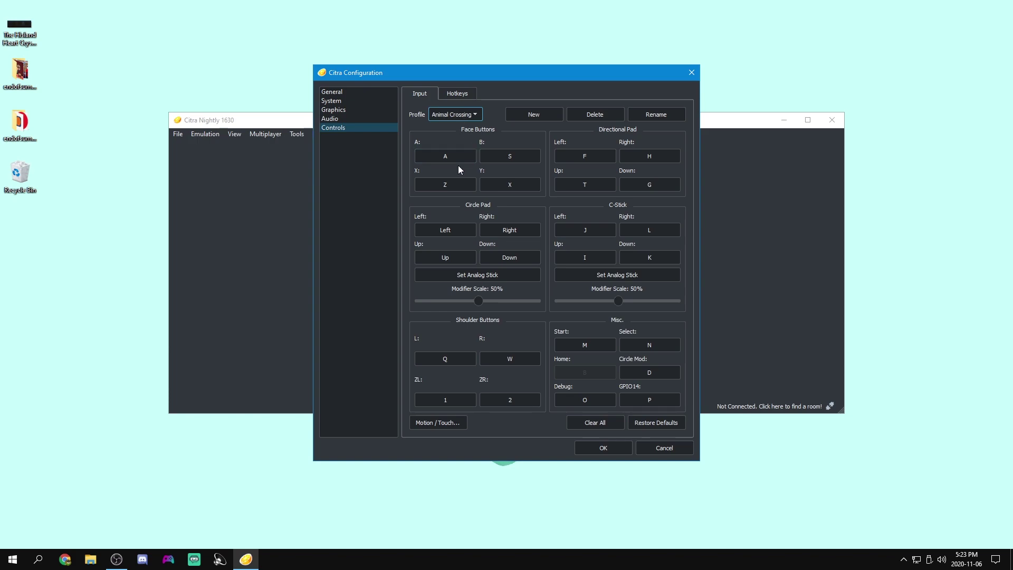
key("space")
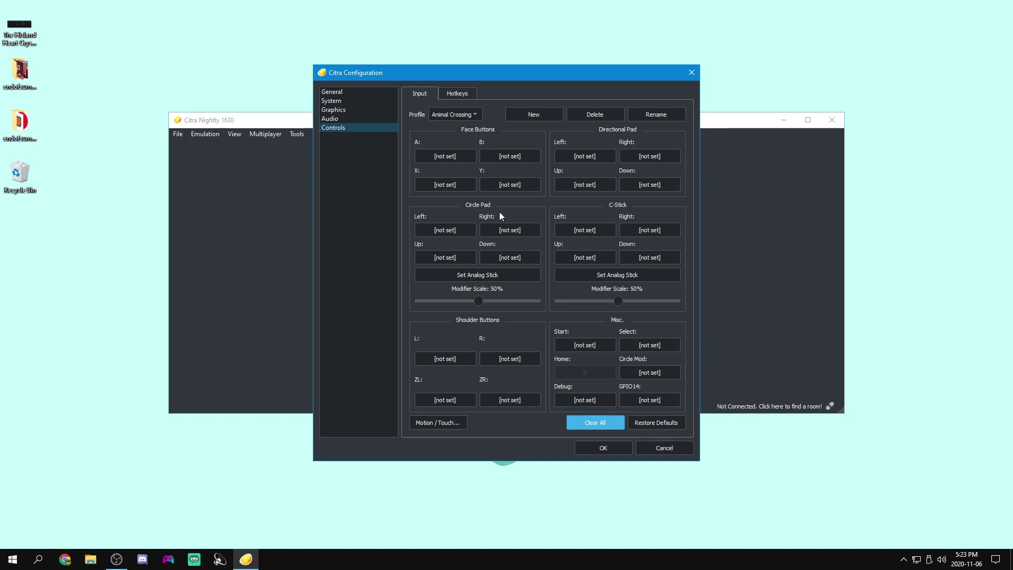
Bind the Circle Pad's left, right, up and down directions to A, D, W and S
left_click(446, 232)
key("a")
key("d")
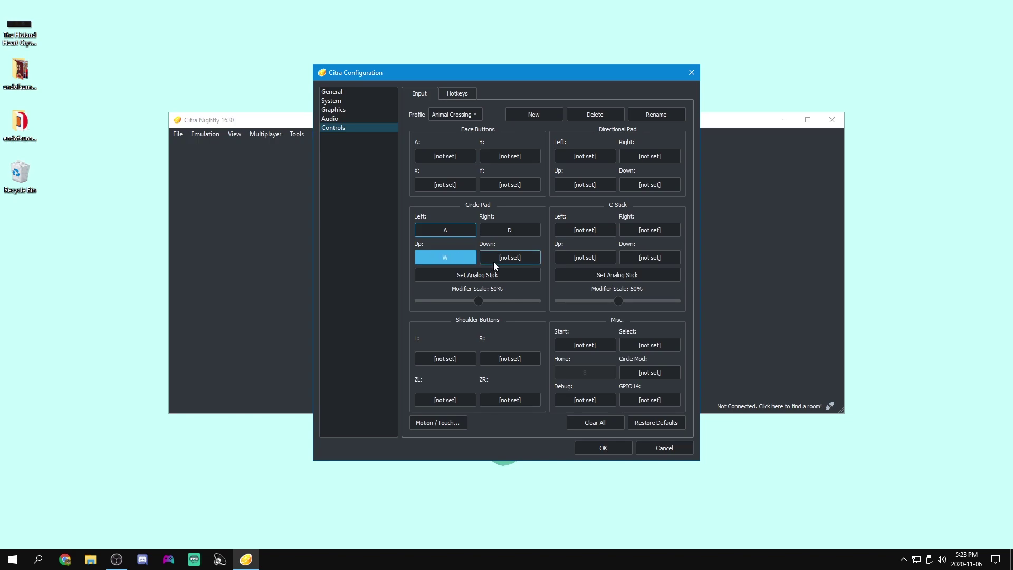
key("w")
key("s")
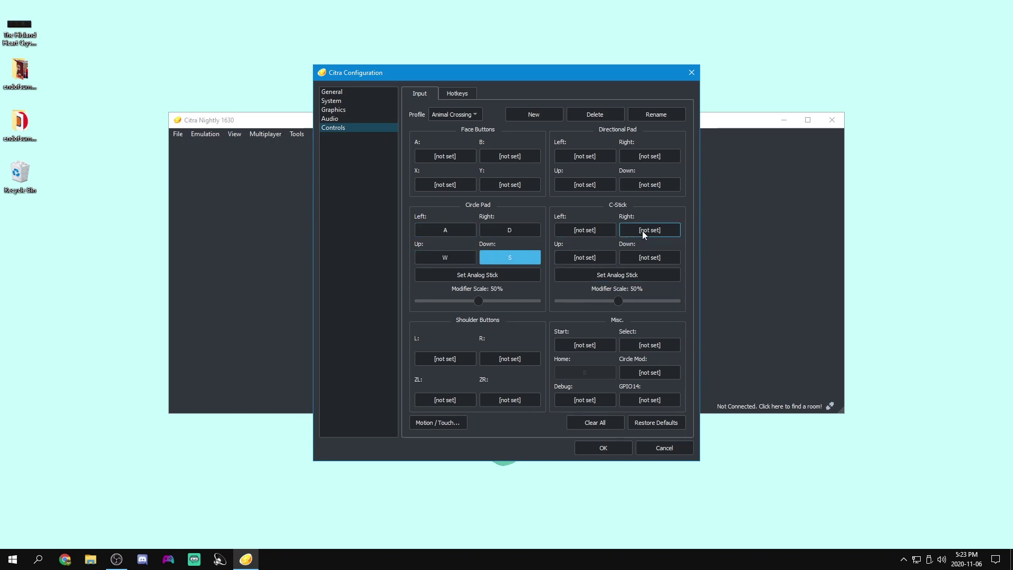
Bind the Start button to 4 and the Select button to 3
left_click(588, 349)
key("4")
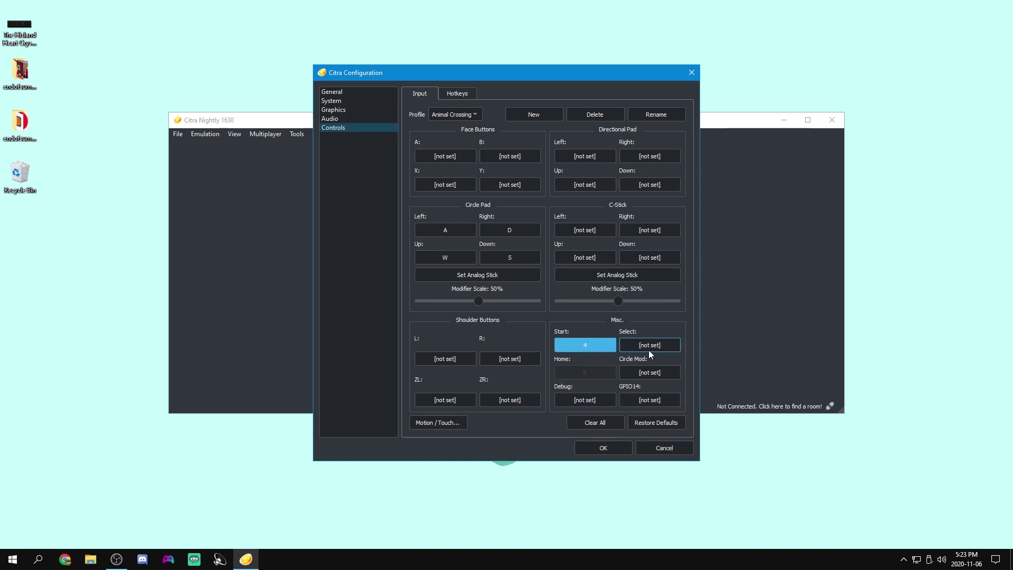
left_click(648, 350)
key("3")
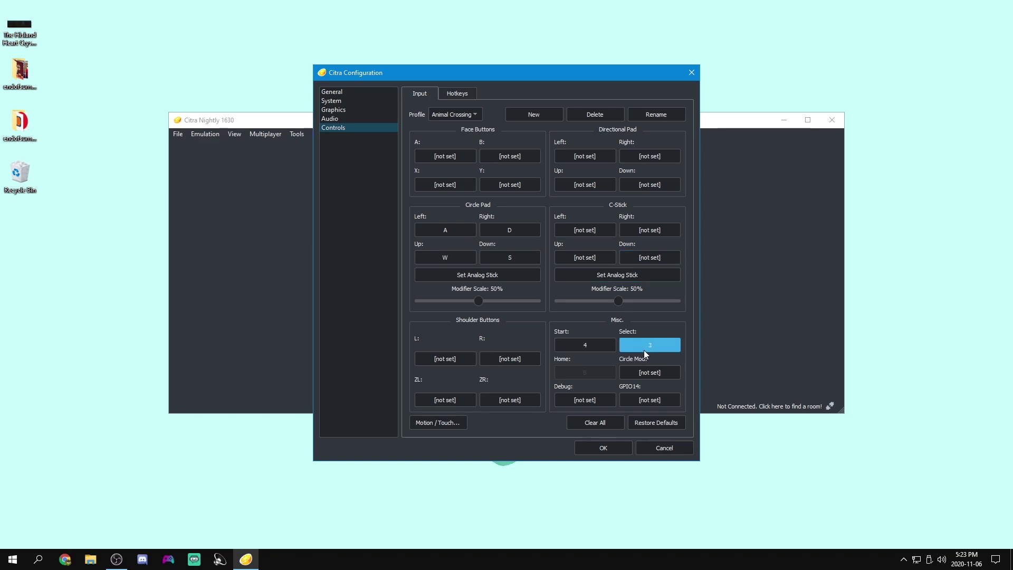
Bind the shoulder buttons L to 1, R to 2, ZL to Z and ZR to X
left_click(463, 360)
key("1")
left_click(489, 363)
key("2")
left_click(464, 400)
key("z")
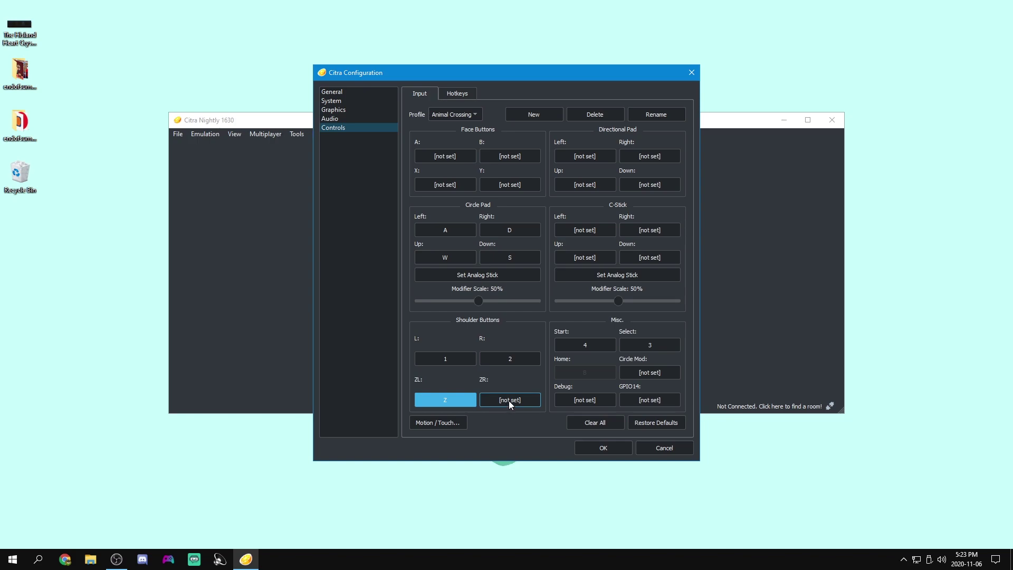
left_click(509, 401)
key("x")
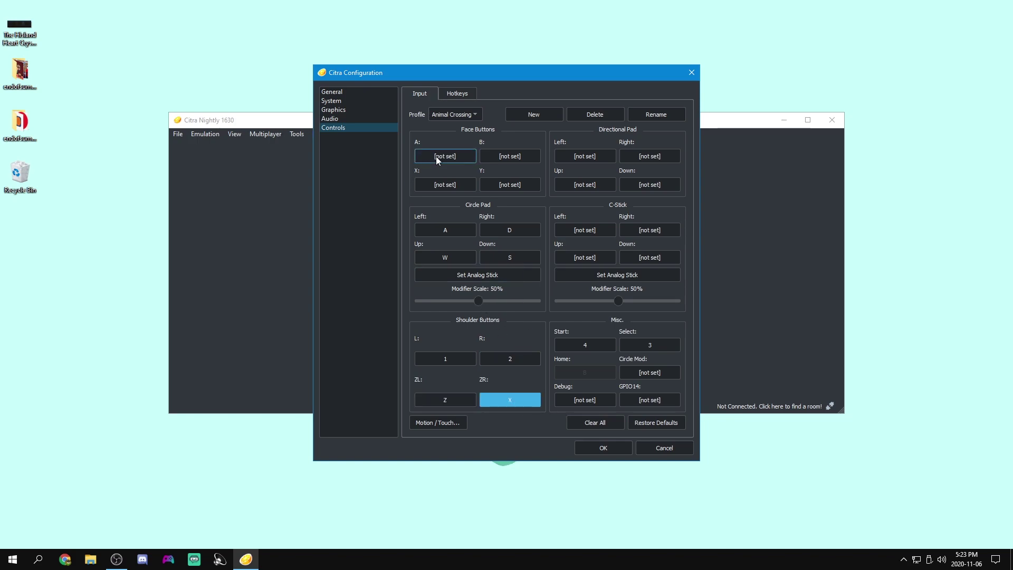
Review the hotkeys, including Exit Citra and Exit Fullscreen, and save the configuration
left_click(457, 94)
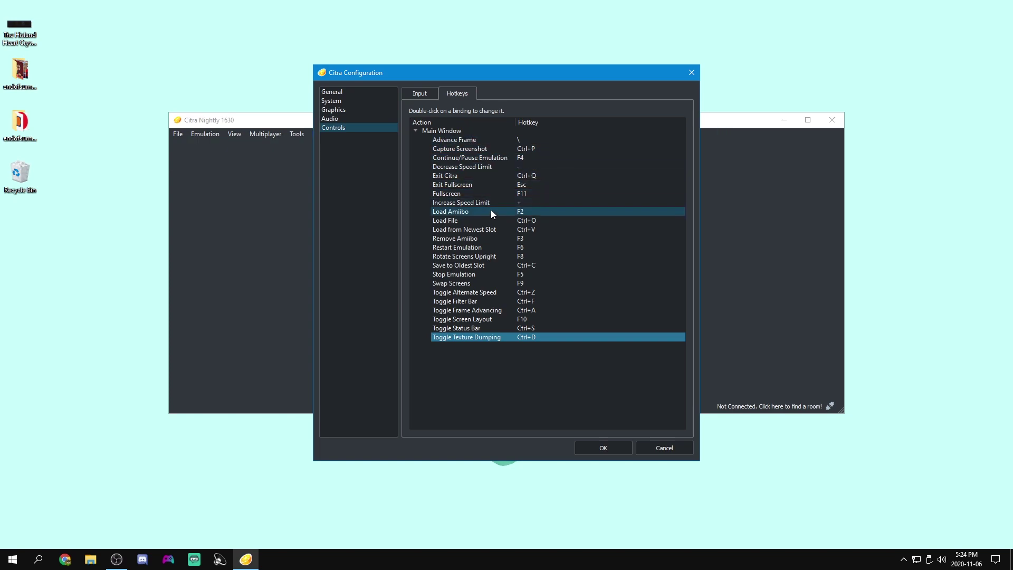
left_click(455, 177)
left_click(472, 185)
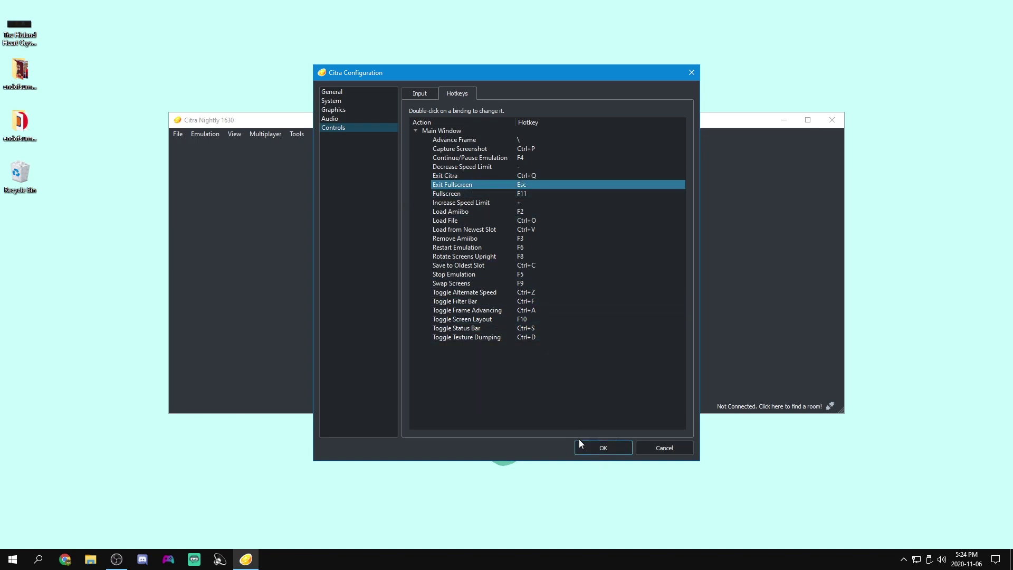
left_click(604, 448)
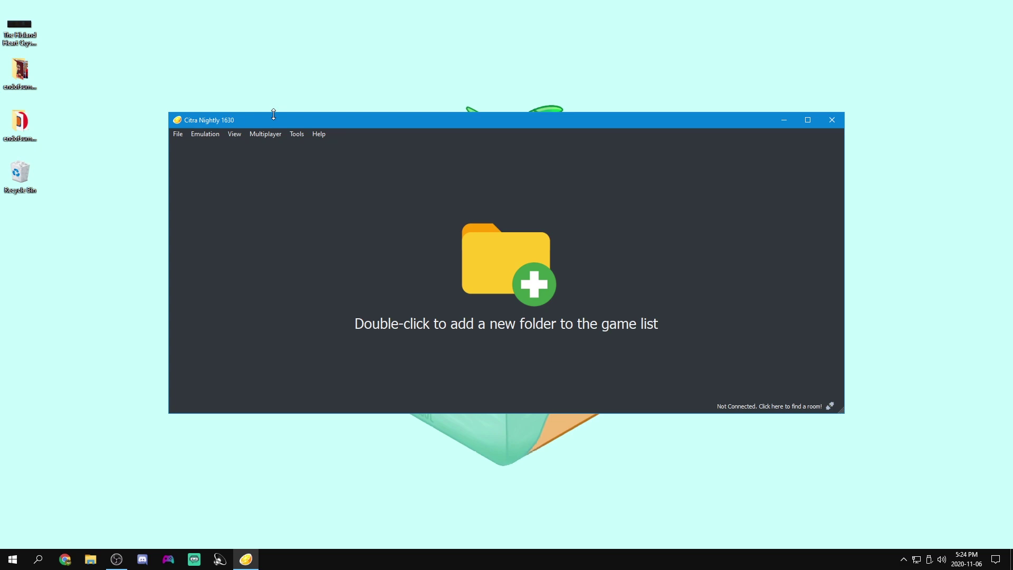
Add the folder D:/Emulator Games/3DS/Games to the game list
double_click(483, 257)
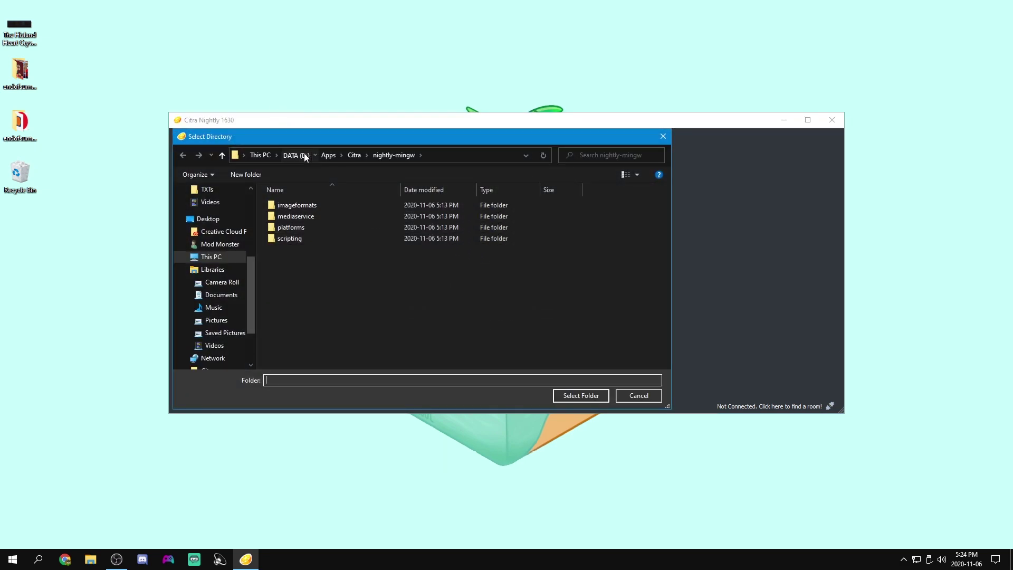
left_click(304, 155)
scroll(343, 312, "down", 2)
double_click(343, 316)
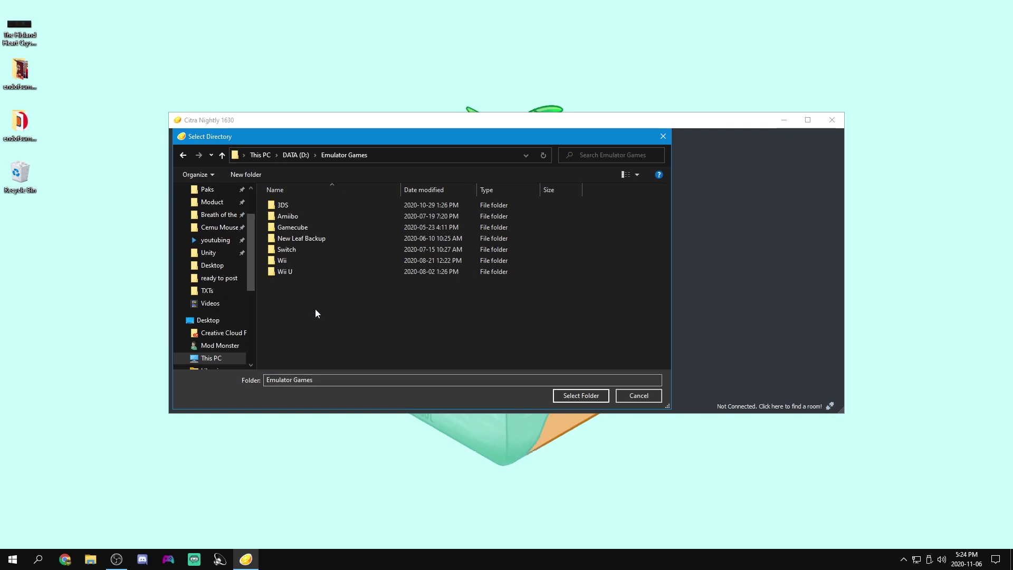
double_click(290, 204)
double_click(291, 217)
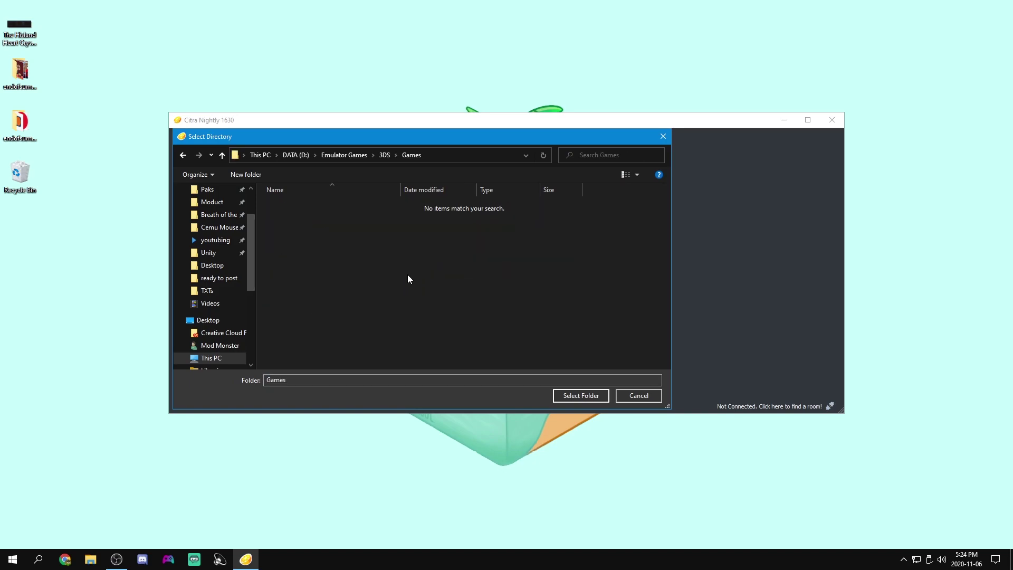
left_click(578, 395)
Look through the games in the list, checking their titles, file names and compatibility ratings
scroll(297, 338, "down", 5)
scroll(311, 332, "up", 5)
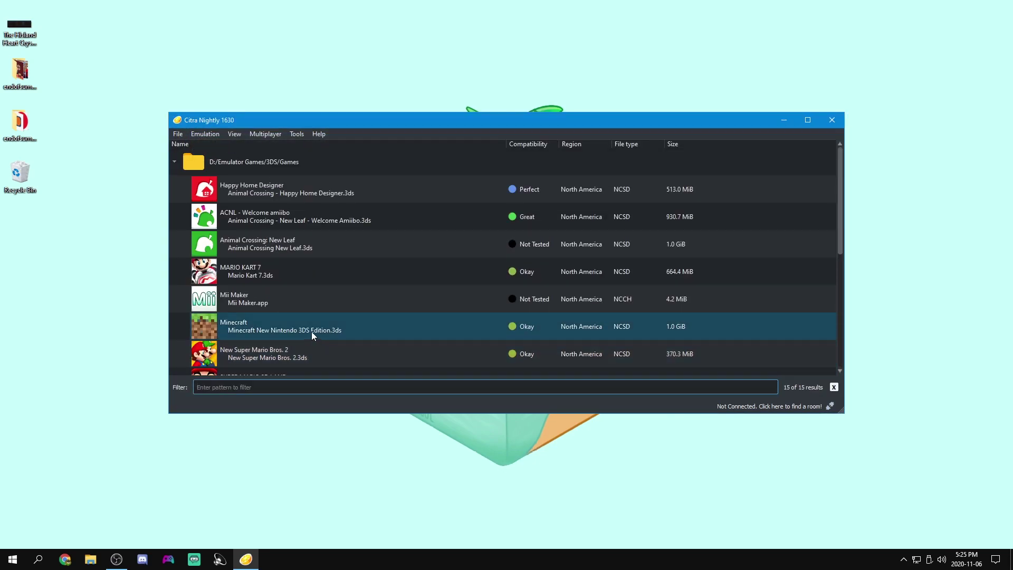
scroll(295, 275, "down", 1)
scroll(284, 208, "up", 1)
left_click(237, 191)
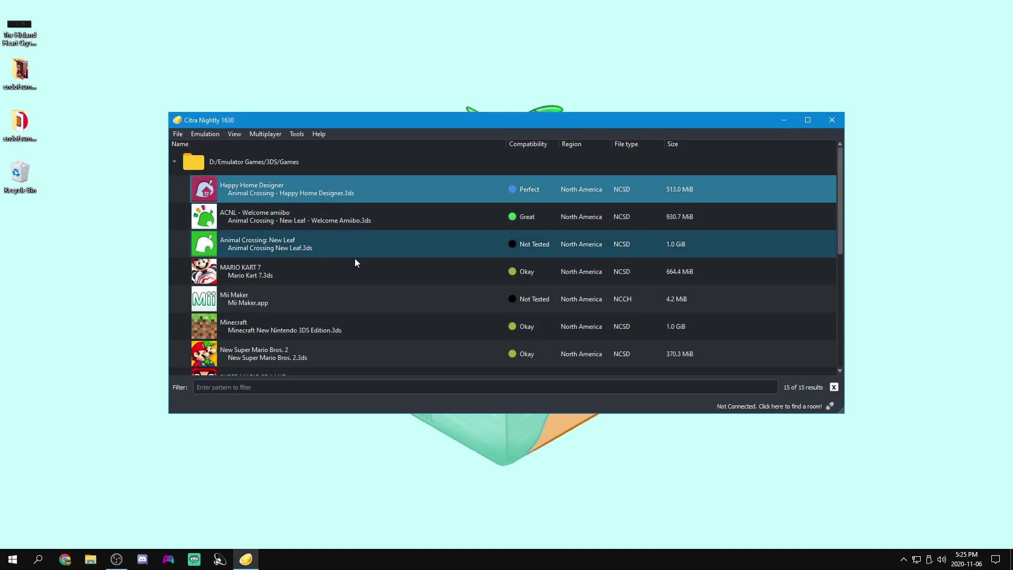
scroll(327, 290, "down", 4)
left_click(303, 334)
scroll(303, 280, "up", 4)
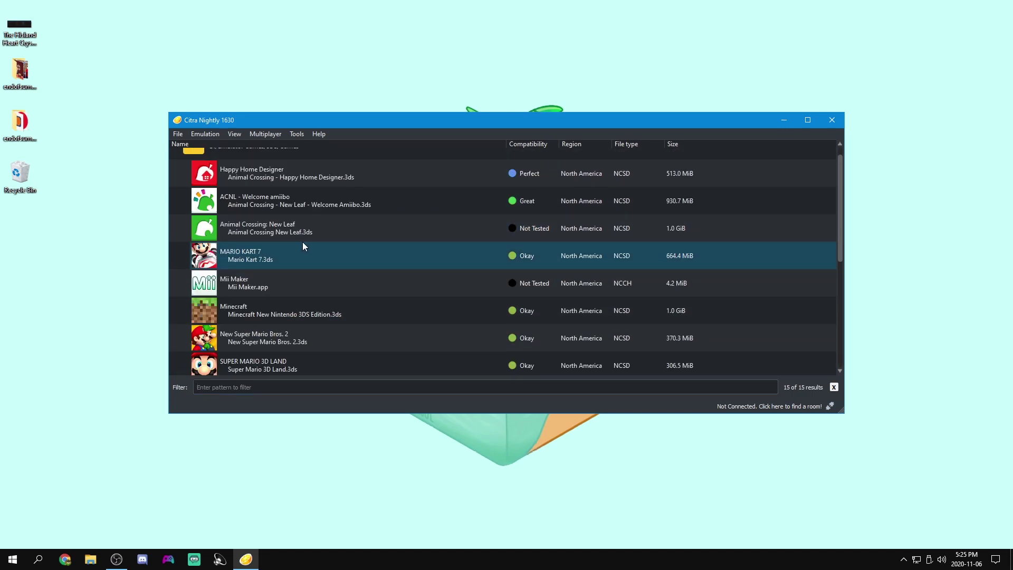
scroll(285, 277, "up", 1)
left_click_drag(284, 278, 253, 170)
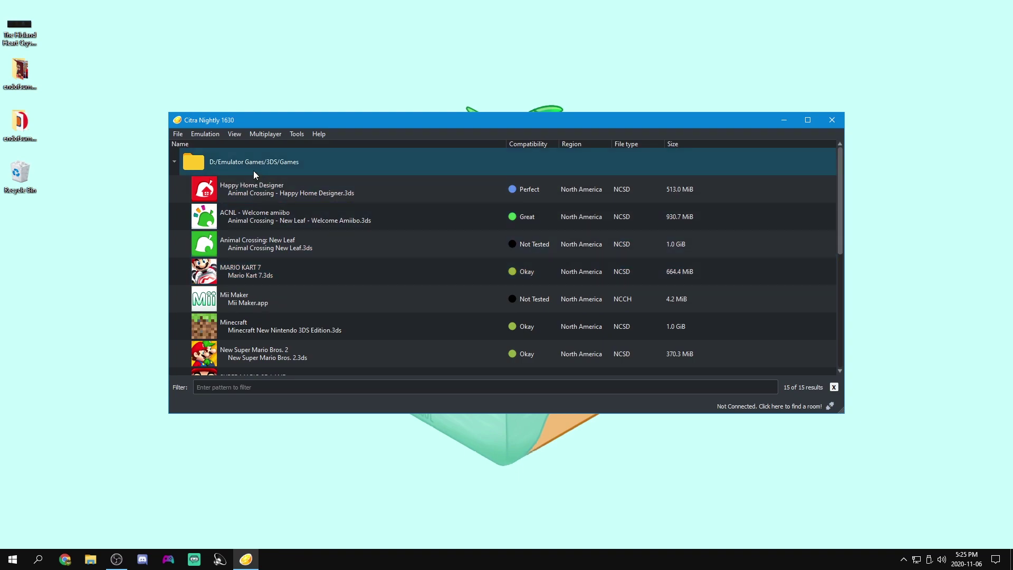
Open the general UI settings and place the configuration window beside the game list for comparison
left_click(205, 134)
left_click(240, 255)
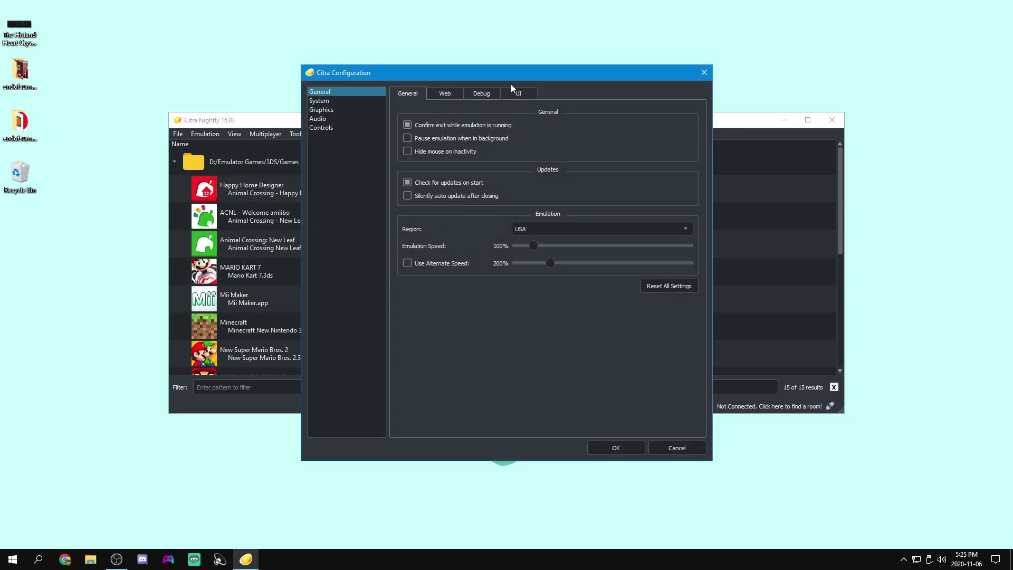
left_click(515, 97)
left_click_drag(452, 80, 814, 87)
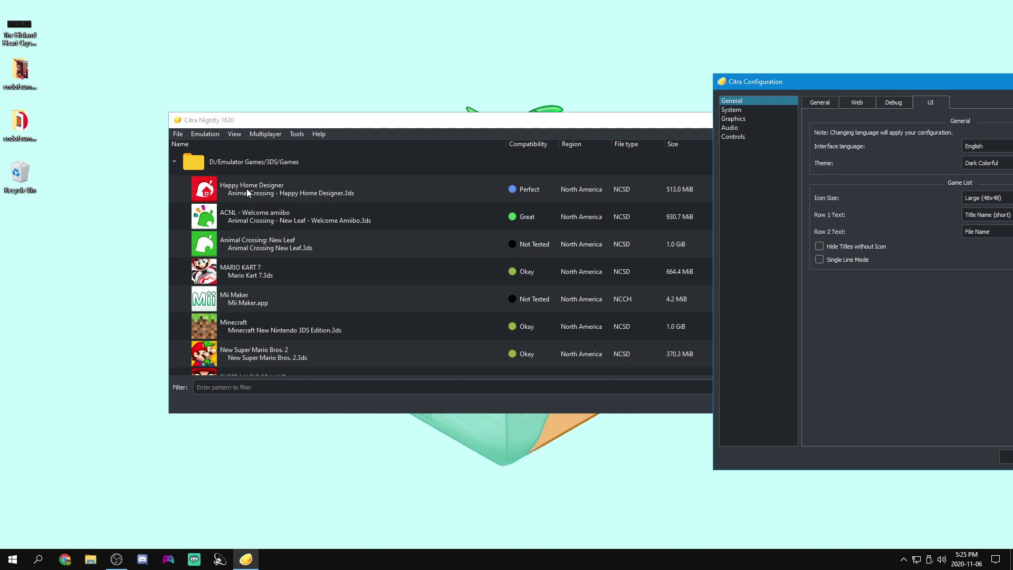
left_click(224, 188)
left_click_drag(894, 88, 713, 123)
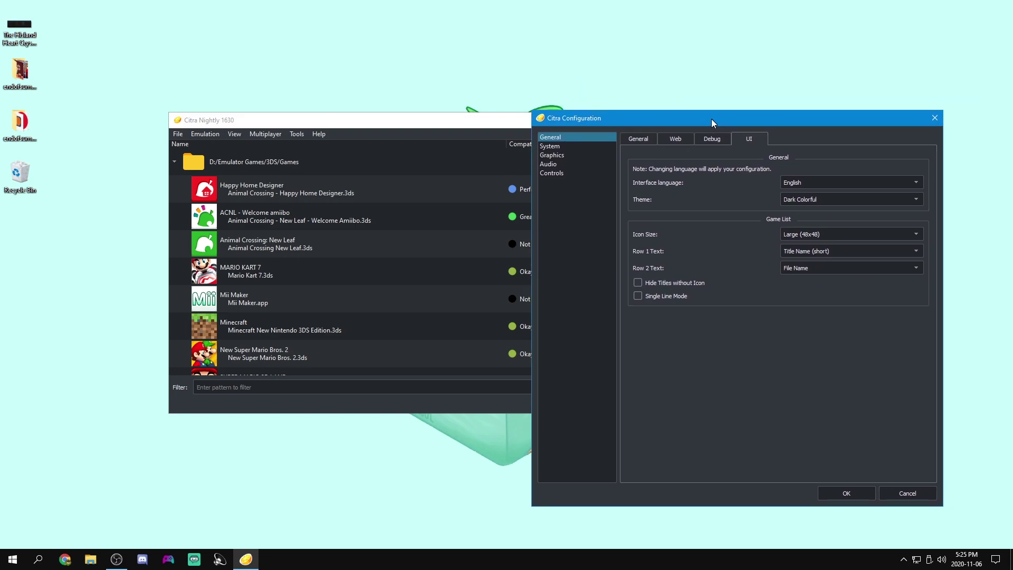
Keep the game list's icon size at Large (48x48), set Row 2 Text to None and save the configuration
left_click(828, 237)
left_click(788, 228)
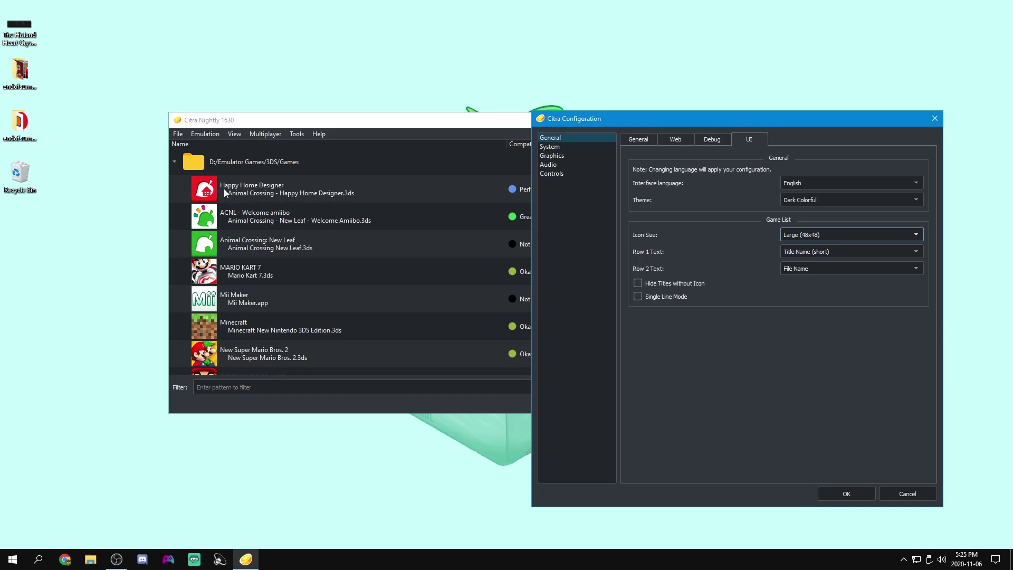
left_click(816, 264)
left_click(824, 274)
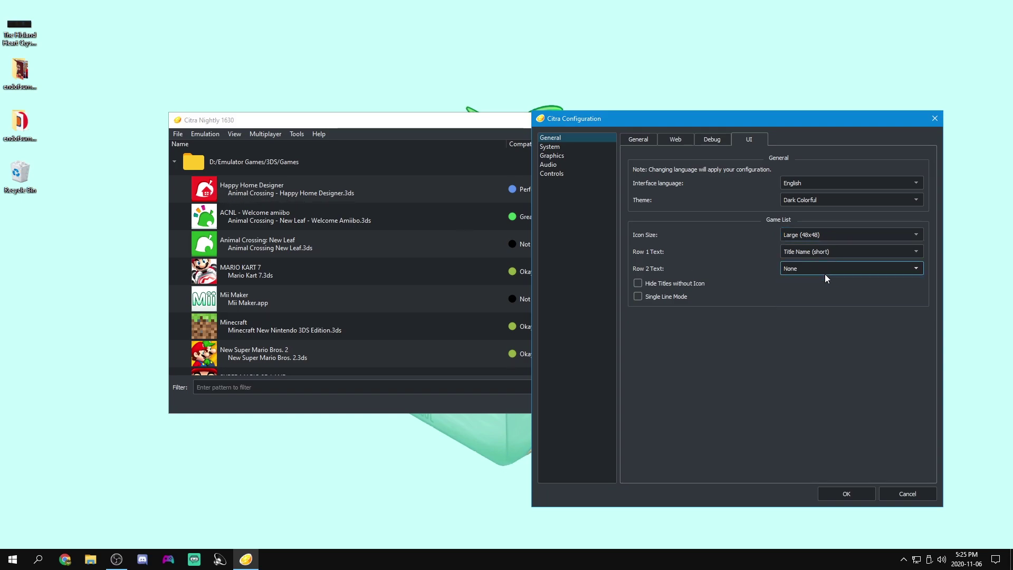
left_click(850, 495)
Try Full Path as the game list's Row 2 Text and apply the configuration
left_click(203, 133)
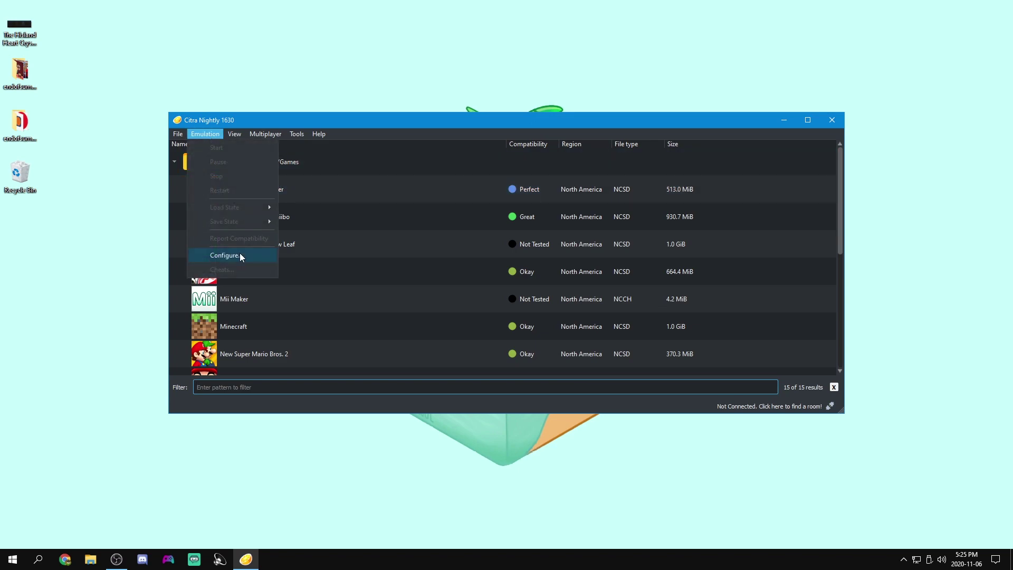
left_click(239, 257)
left_click(518, 93)
left_click(616, 222)
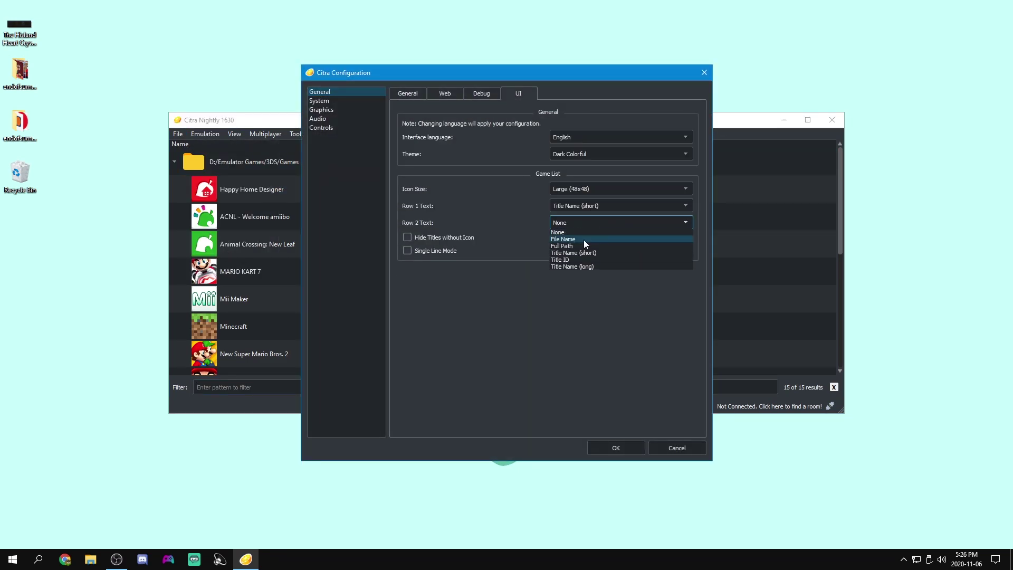
left_click(574, 246)
left_click(599, 447)
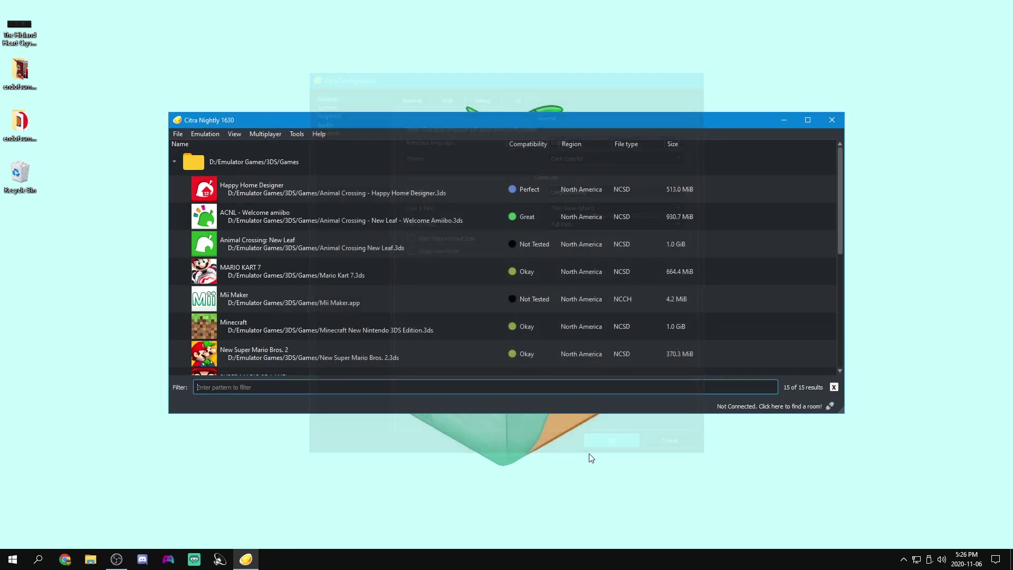
Sort the game list by name
left_click(227, 145)
left_click(203, 134)
left_click(208, 133)
left_click(213, 145)
Reopen the UI settings, set the game list's Row 2 Text back to None and save the configuration
left_click(205, 134)
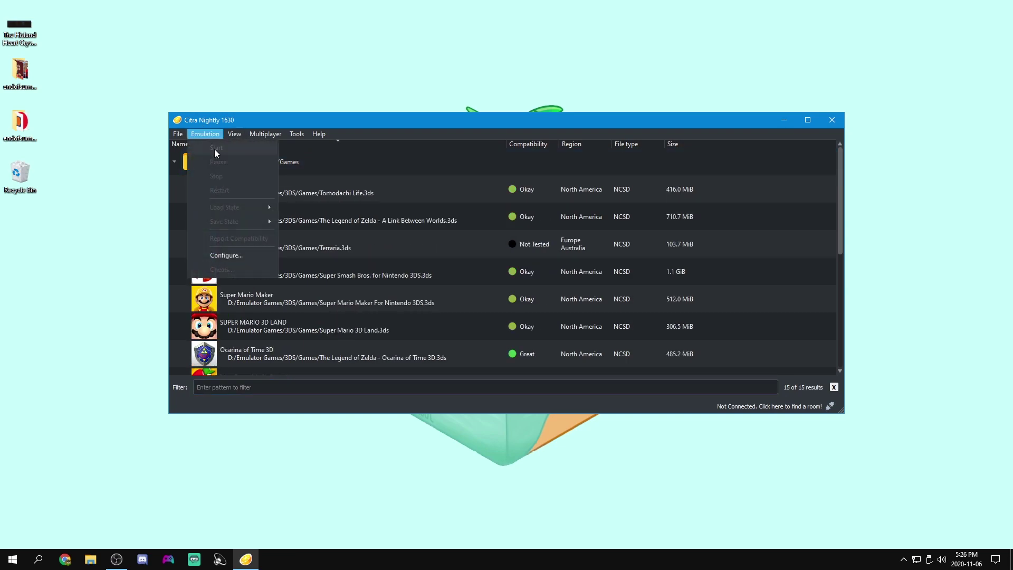
left_click(230, 251)
left_click(205, 134)
left_click(254, 255)
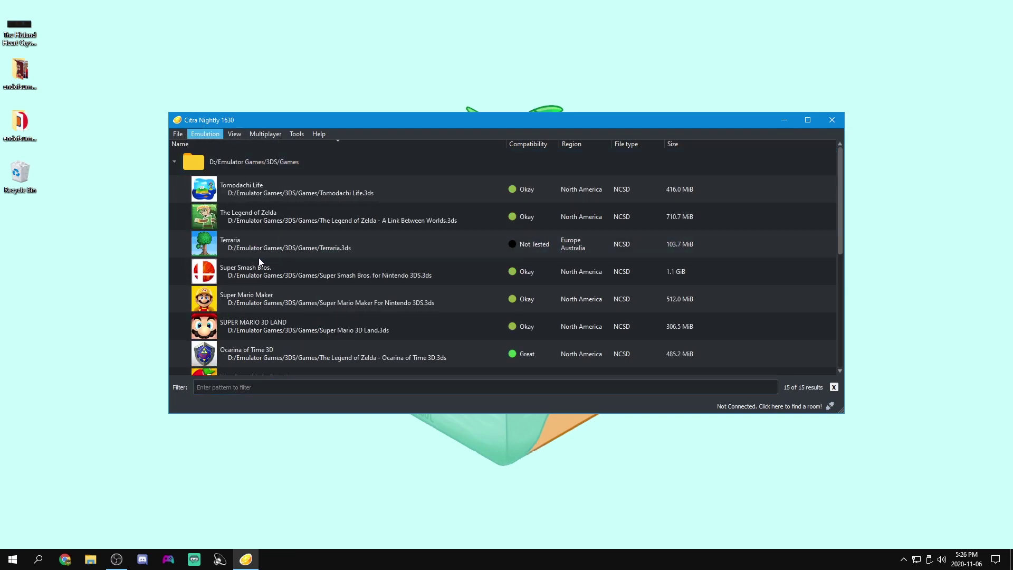
left_click(519, 95)
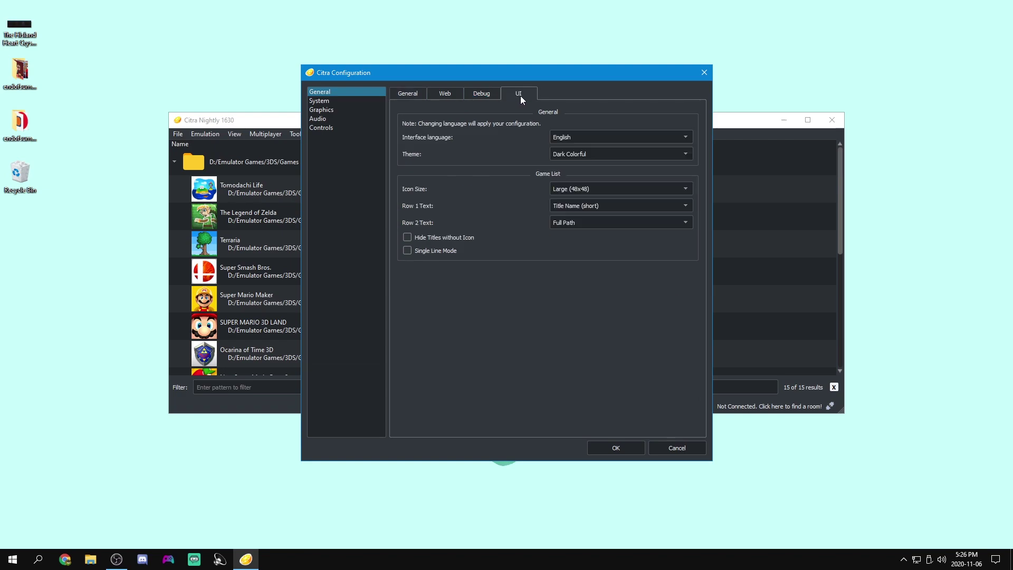
left_click(571, 222)
left_click(574, 230)
left_click(616, 446)
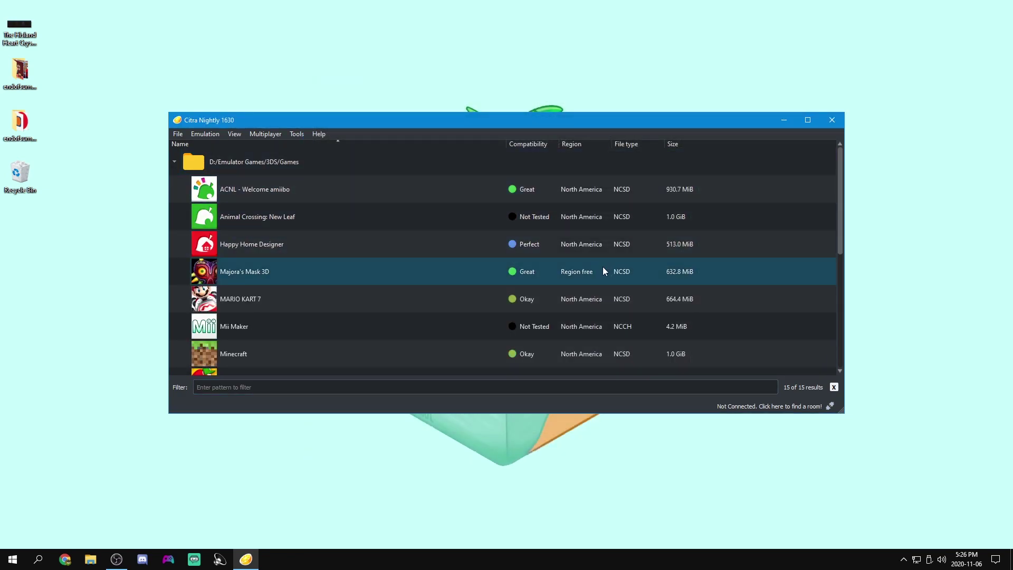
Maximize the emulator window, launch Mii Maker, pass its introduction and start a new male Personal Mii from scratch
key("super+Up")
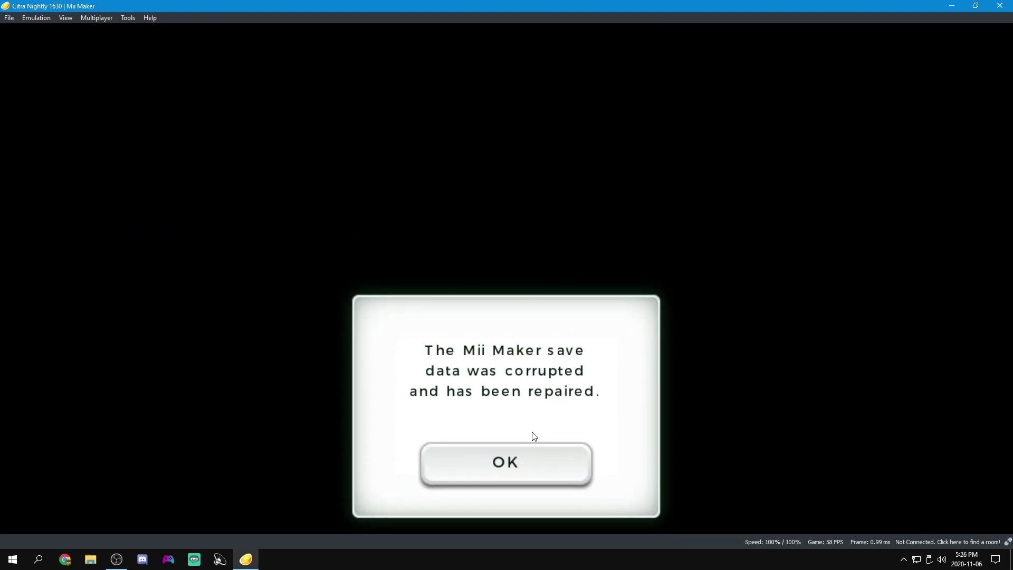
left_click(532, 455)
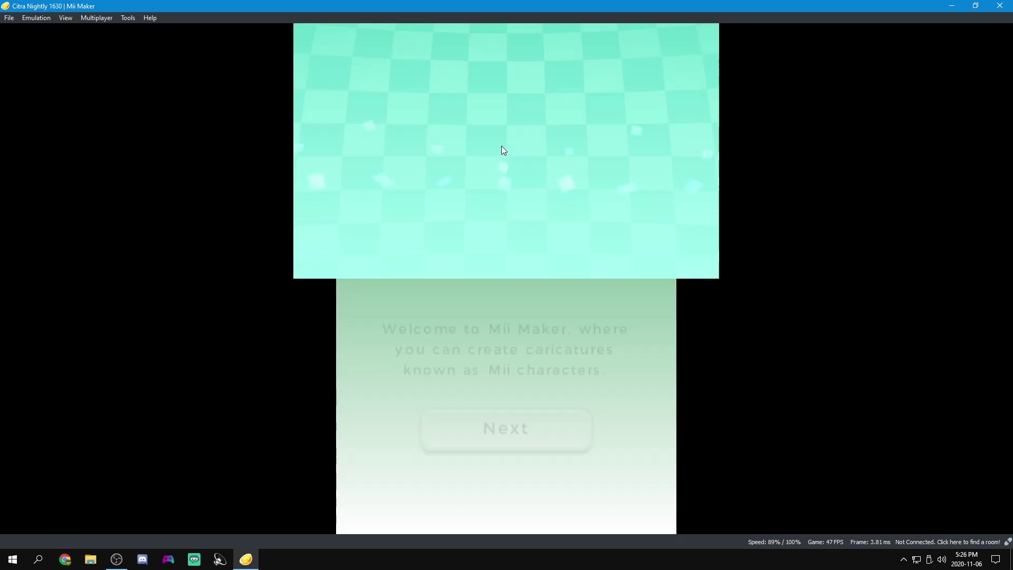
left_click(525, 425)
left_click(455, 438)
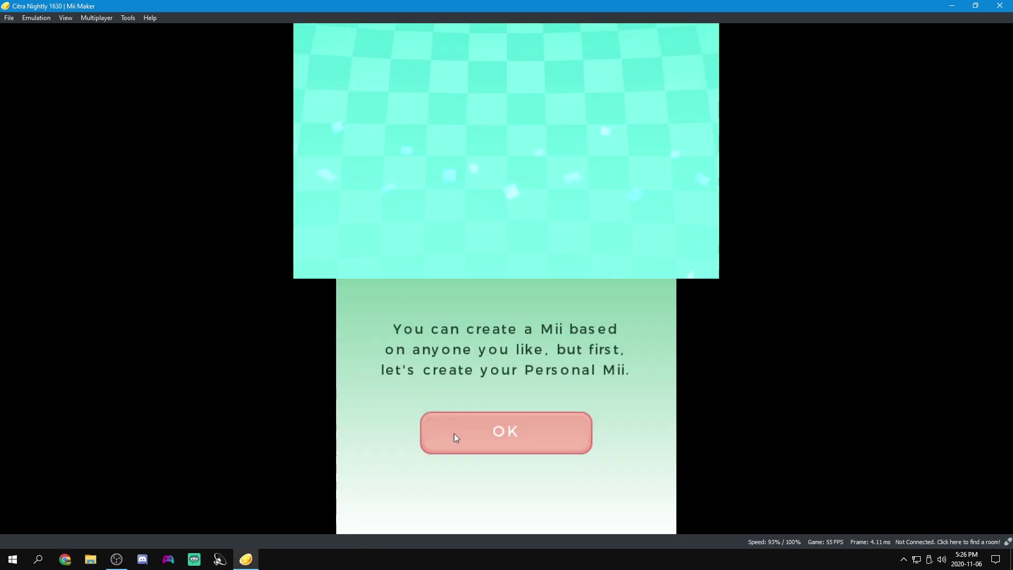
left_click(373, 387)
left_click(451, 398)
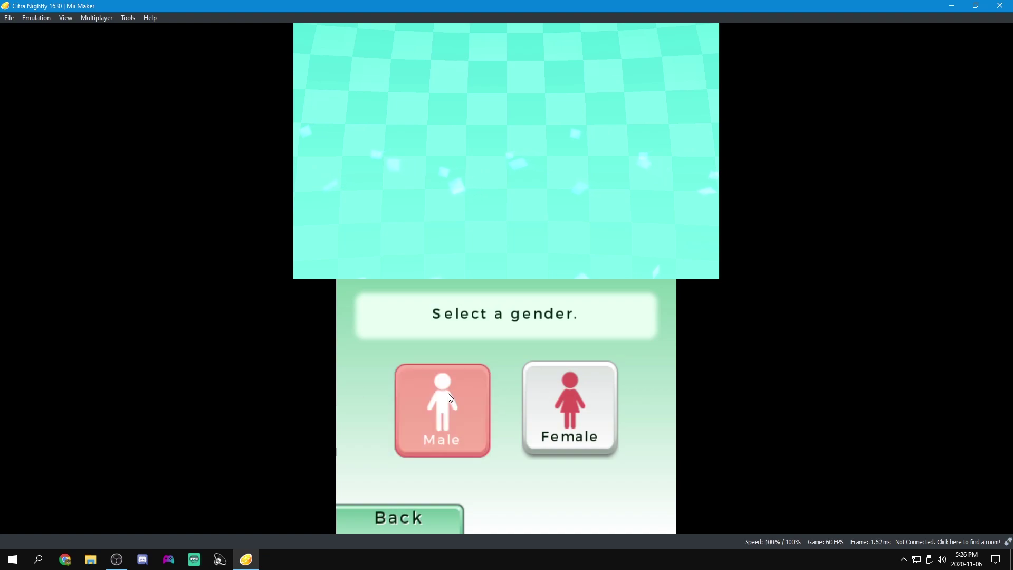
left_click(509, 499)
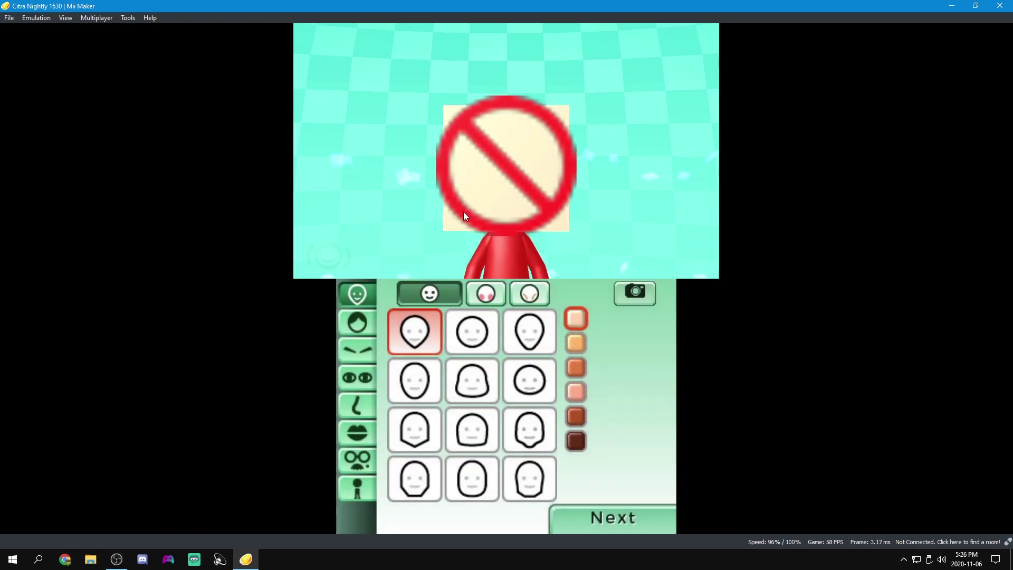
Try several face shapes, return to the first one and rotate the Mii both ways to check how its head renders
left_click(472, 332)
left_click(529, 332)
left_click(472, 380)
left_click(415, 431)
left_click(530, 430)
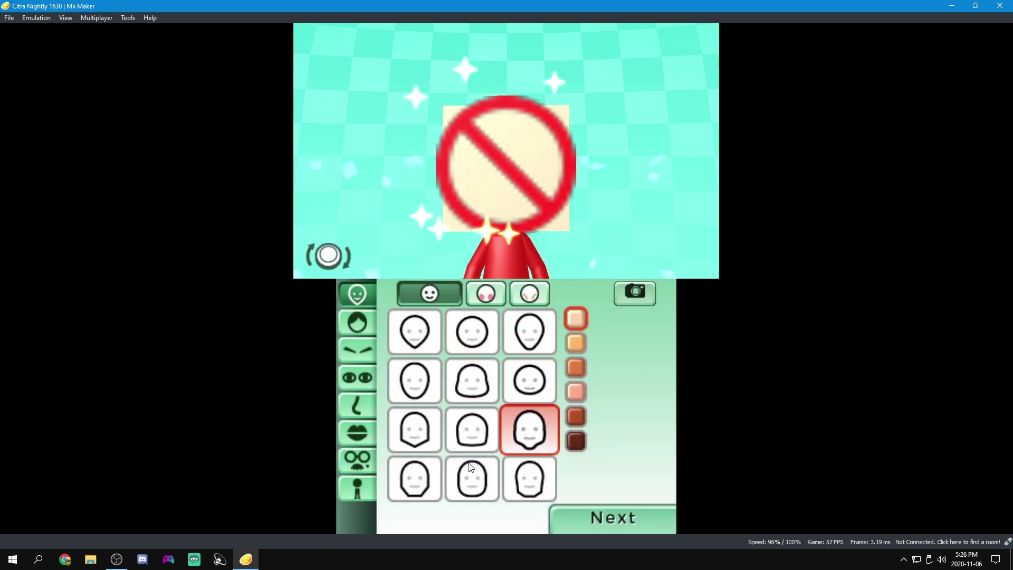
left_click(415, 431)
left_click(471, 380)
left_click(415, 332)
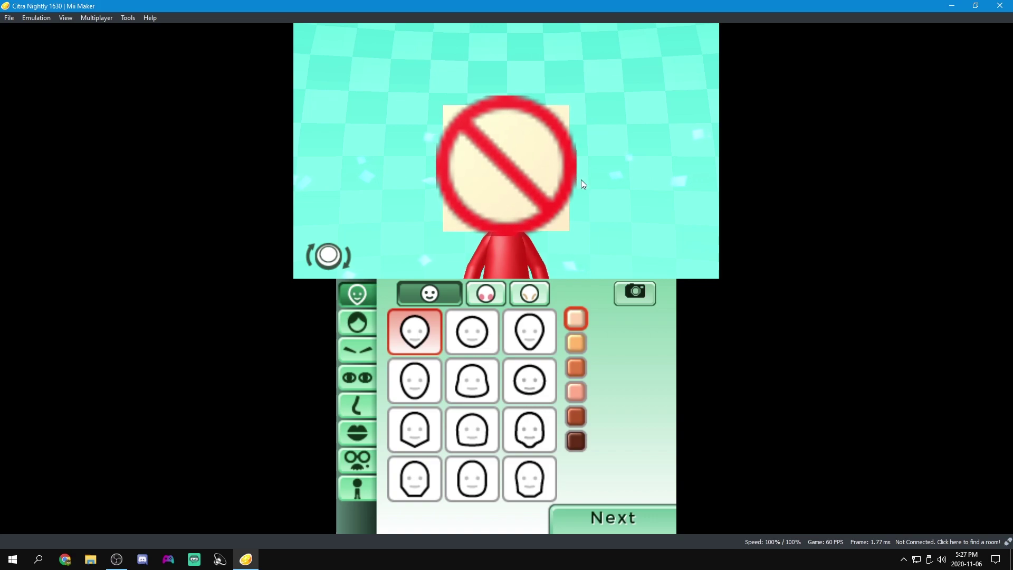
key("Right")
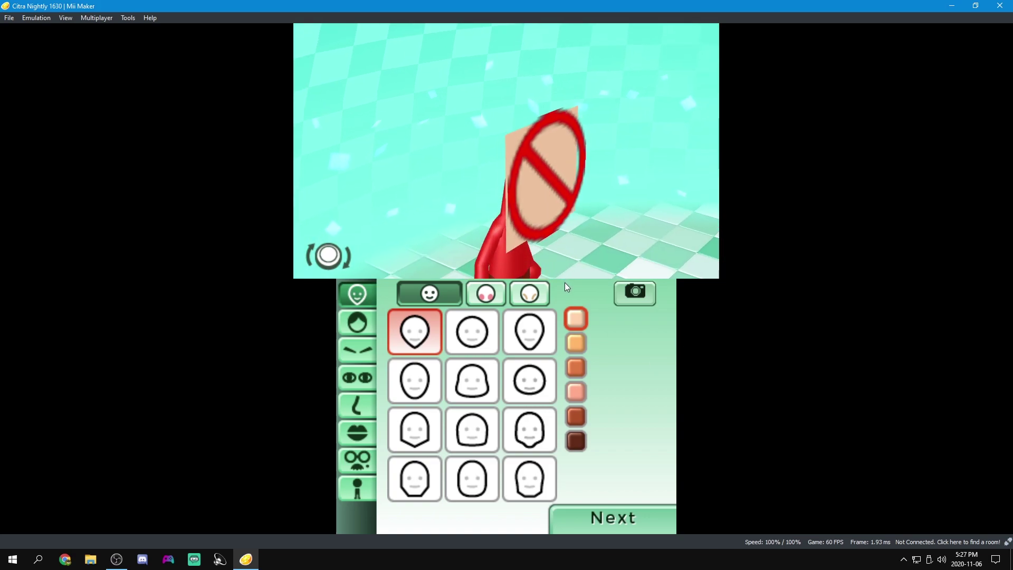
key("Left")
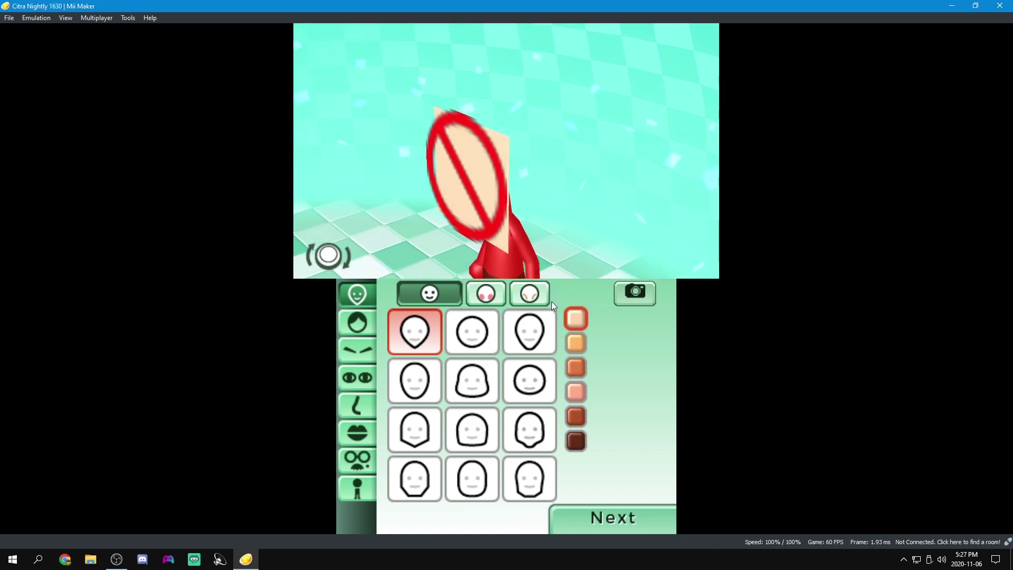
Stop the Mii Maker emulation, restore the emulator window to its smaller size and reposition it on the desktop
left_click(35, 17)
left_click(45, 59)
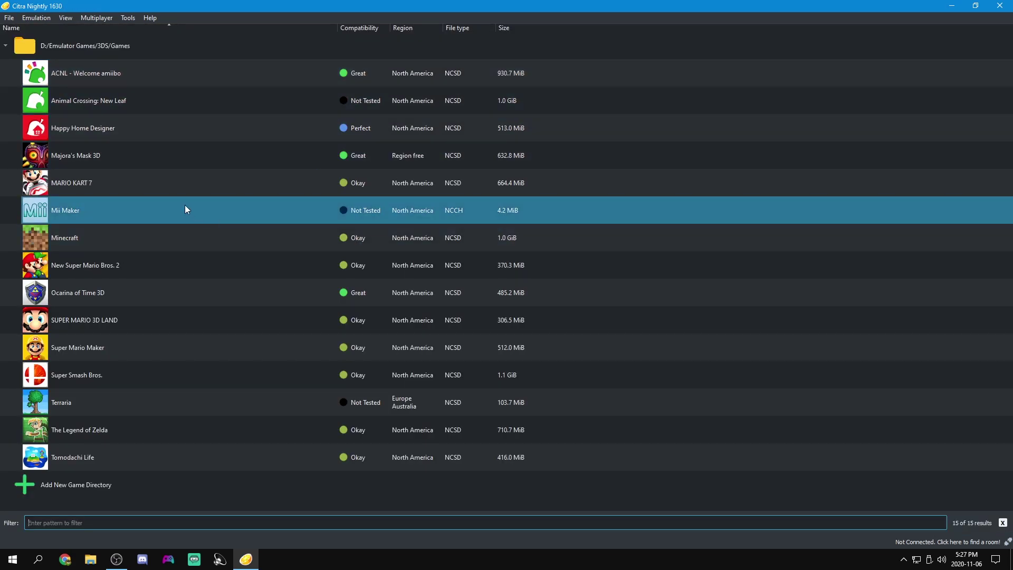
left_click(976, 6)
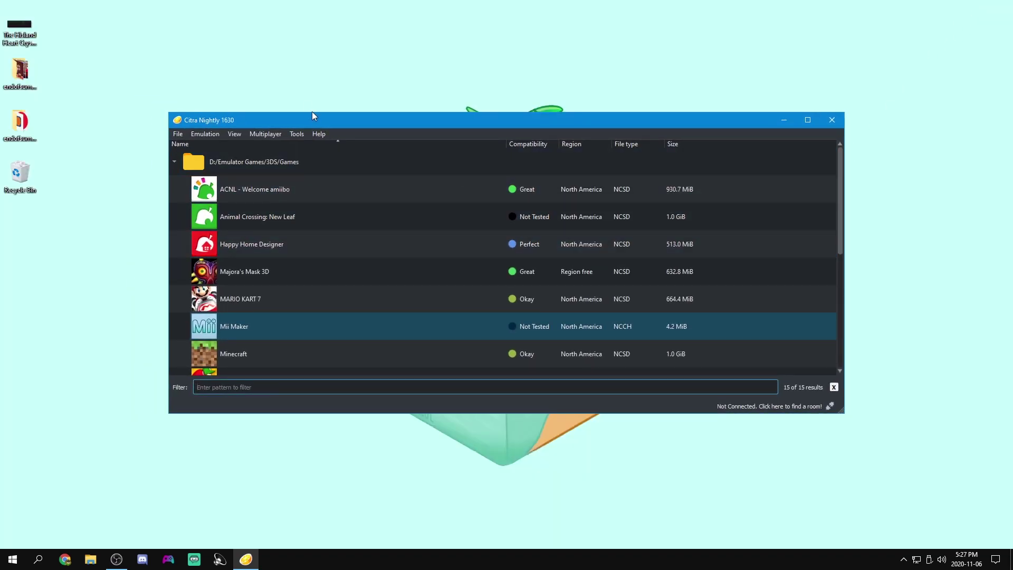
left_click_drag(311, 113, 306, 79)
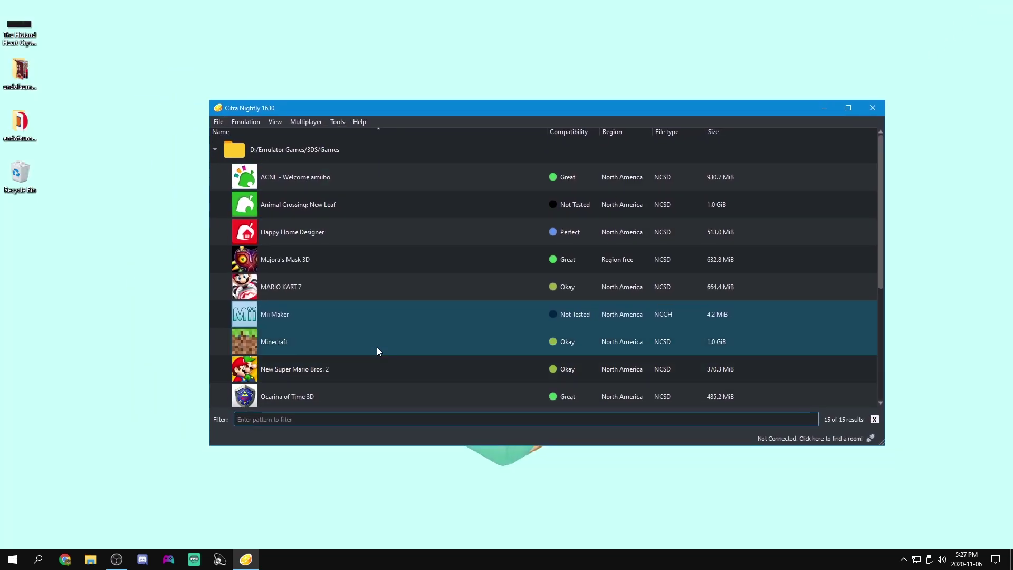
Open the %appdata% location through the Run dialog and go into the Citra folder that contains nand
key("super+r")
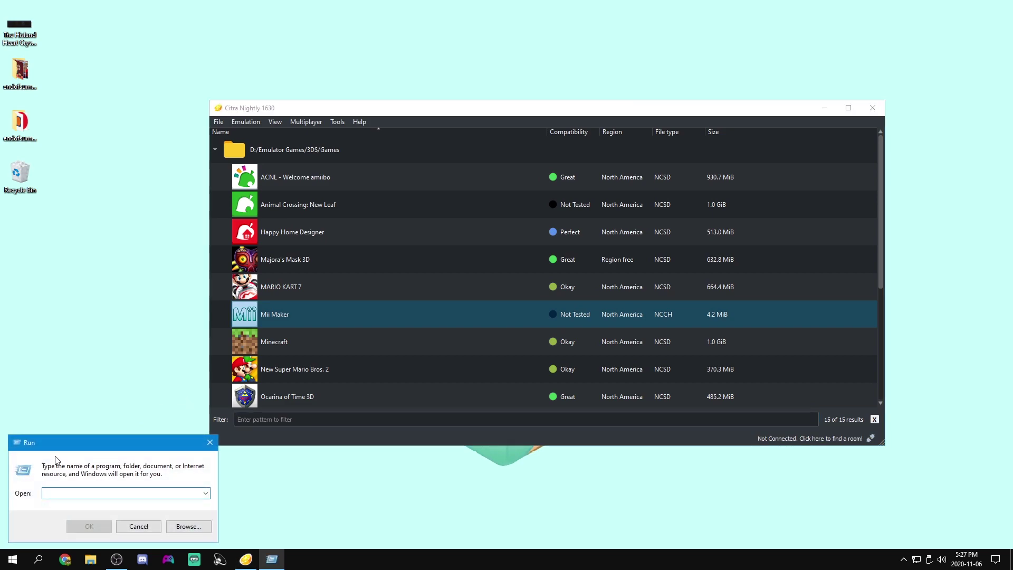
type("%appdata%")
key("Return")
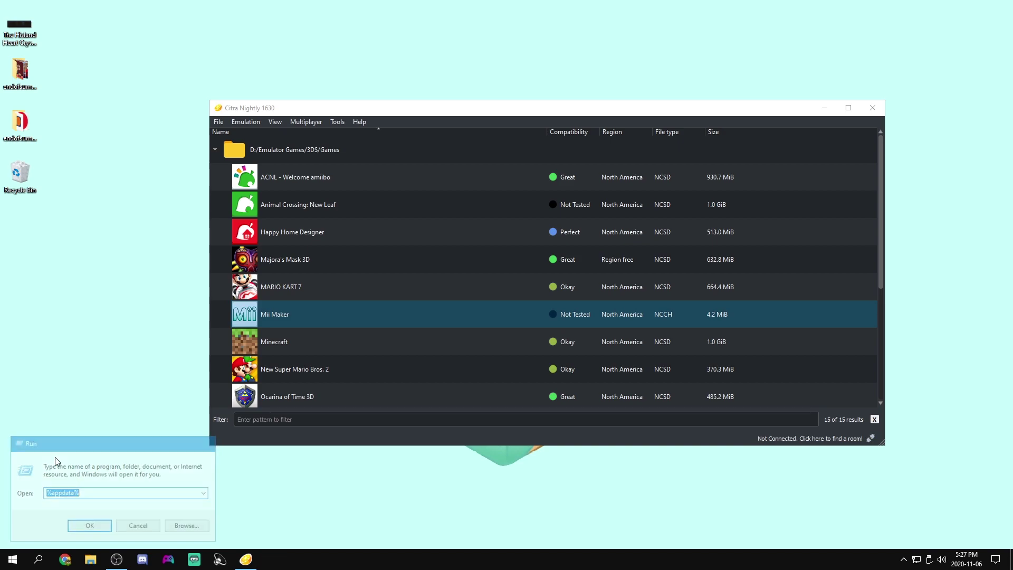
left_click_drag(287, 97, 312, 137)
scroll(280, 288, "down", 2)
double_click(278, 391)
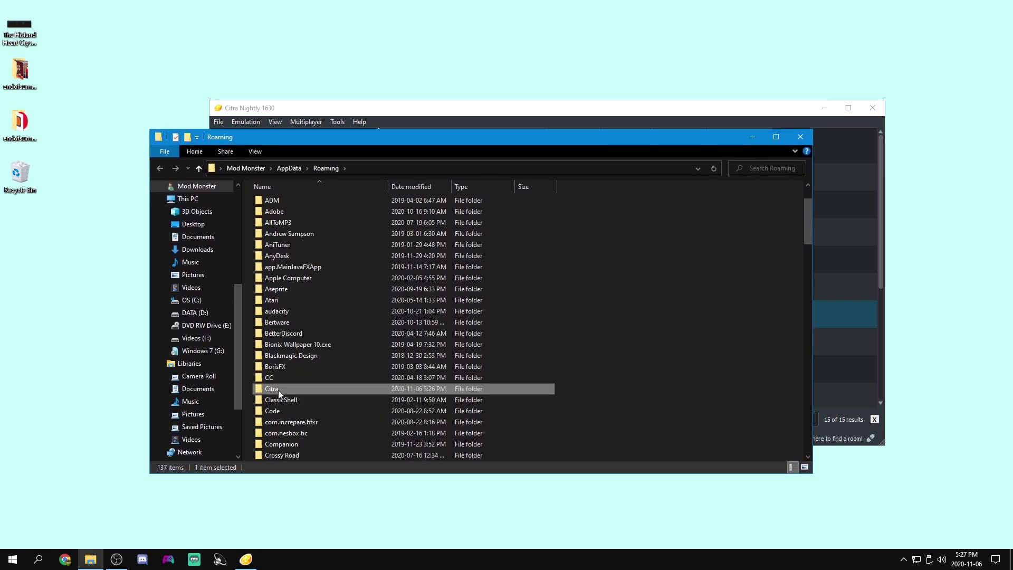
left_click(271, 235)
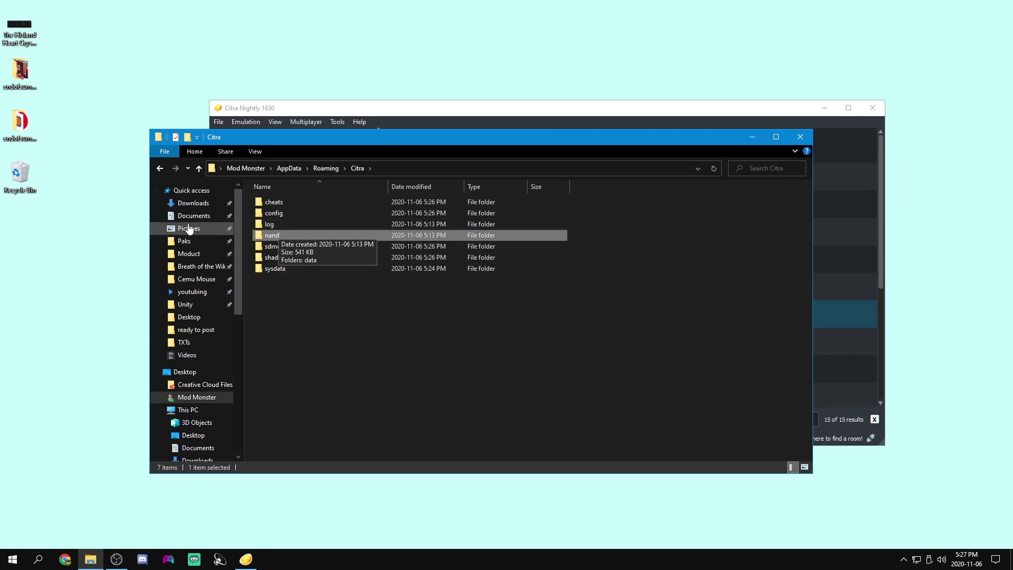
left_click(475, 343)
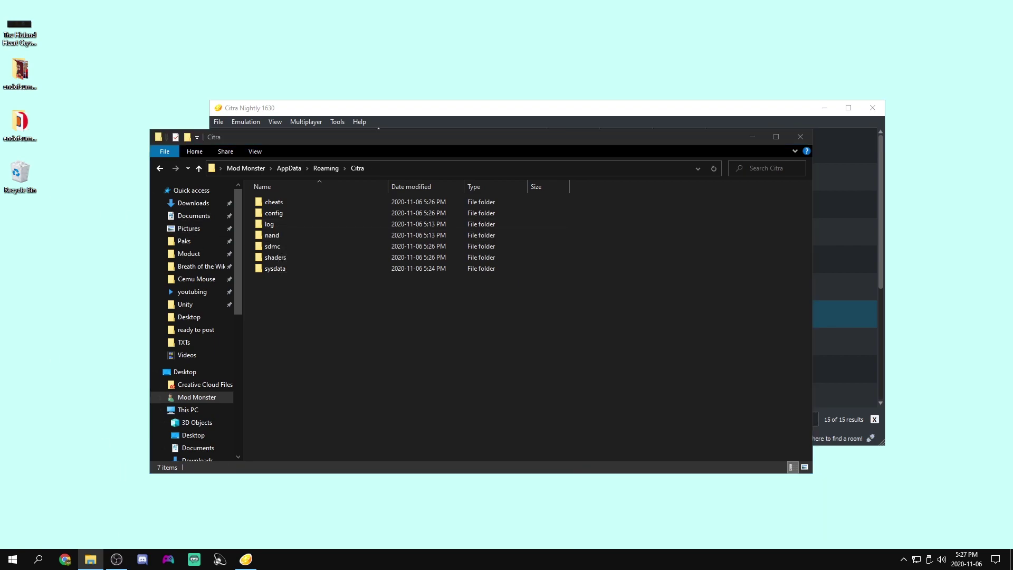
Copy the nand folder from the desktop into the Citra folder, replacing the existing files, and close the folder window
left_click_drag(208, 46, 205, 58)
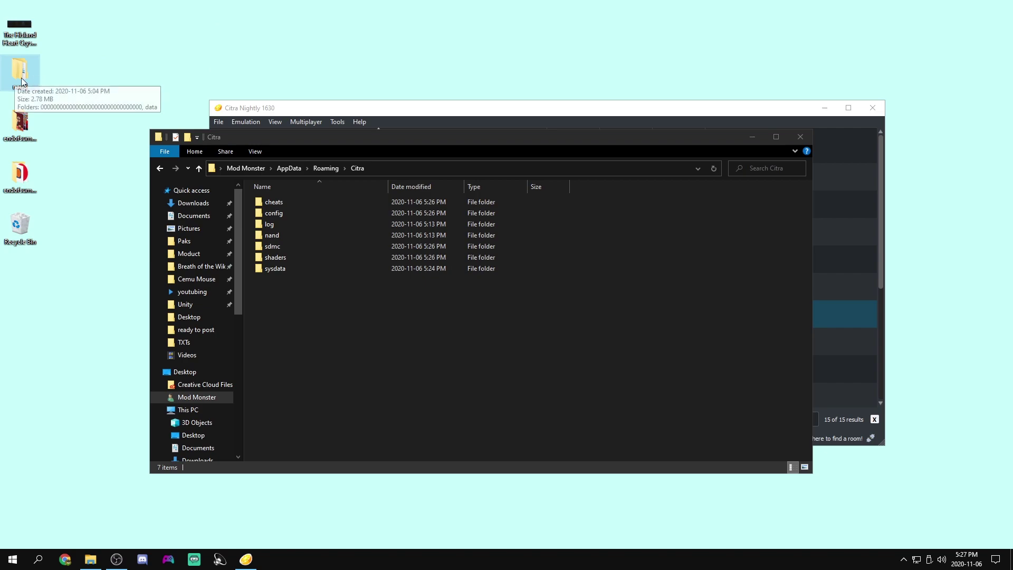
left_click_drag(18, 82, 354, 318)
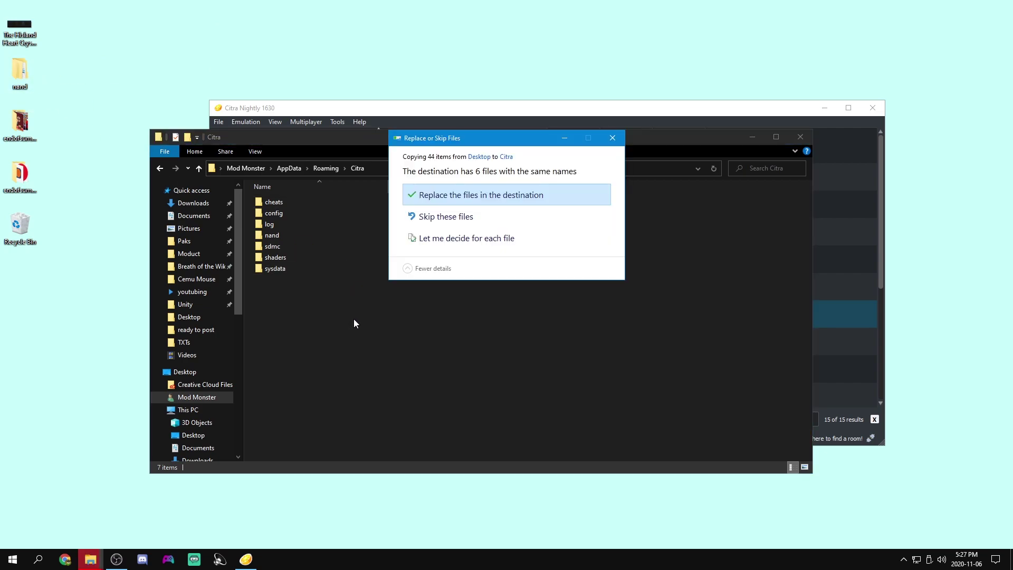
left_click(487, 194)
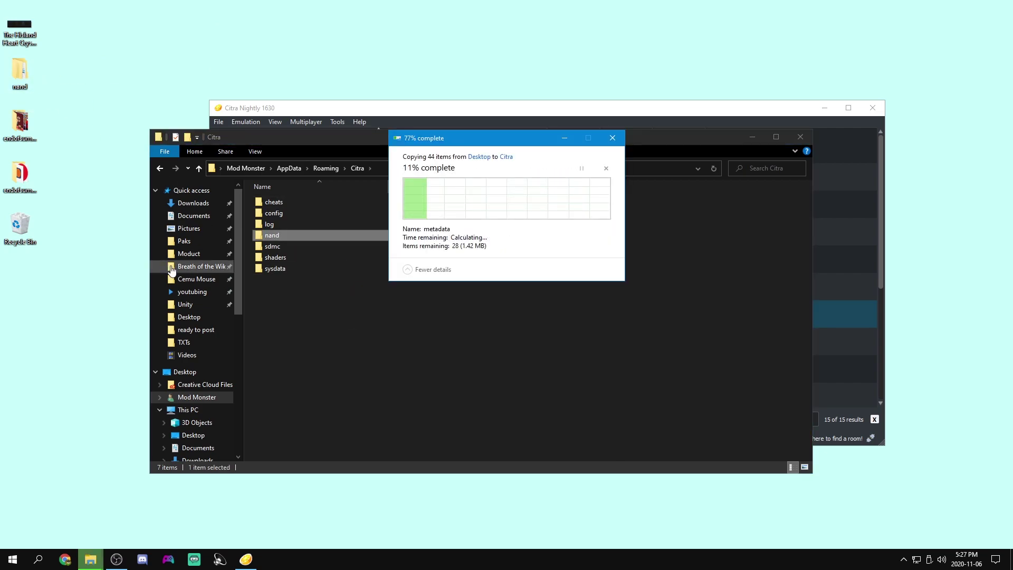
left_click(801, 137)
Relaunch Mii Maker from the game list and start creating a male Personal Mii from scratch
double_click(282, 313)
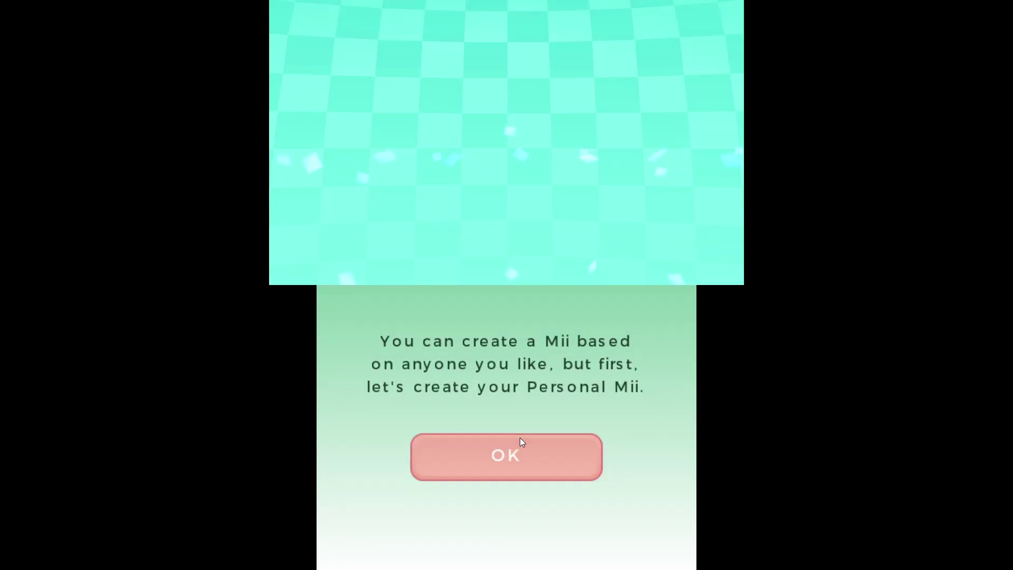
left_click(496, 398)
left_click(395, 388)
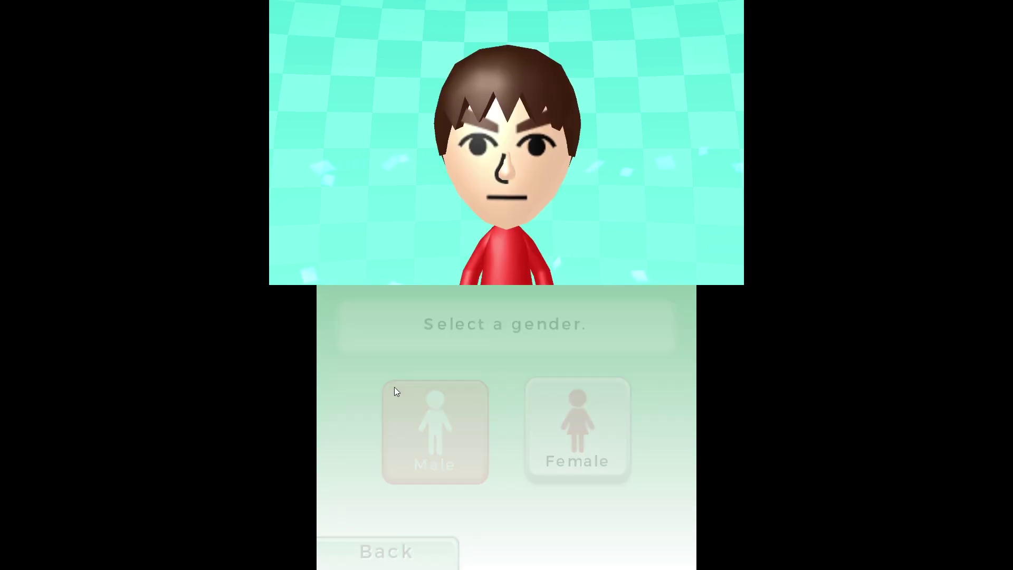
left_click(511, 539)
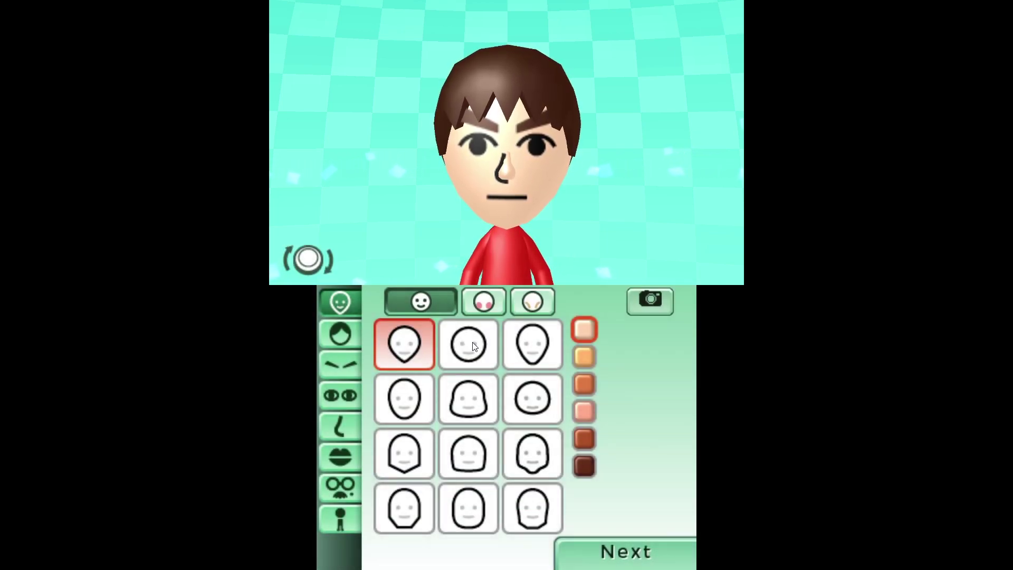
Try several face shapes on the Mii to check its rendering and reselect the first shape
left_click(506, 402)
left_click(404, 454)
left_click(532, 454)
left_click(475, 455)
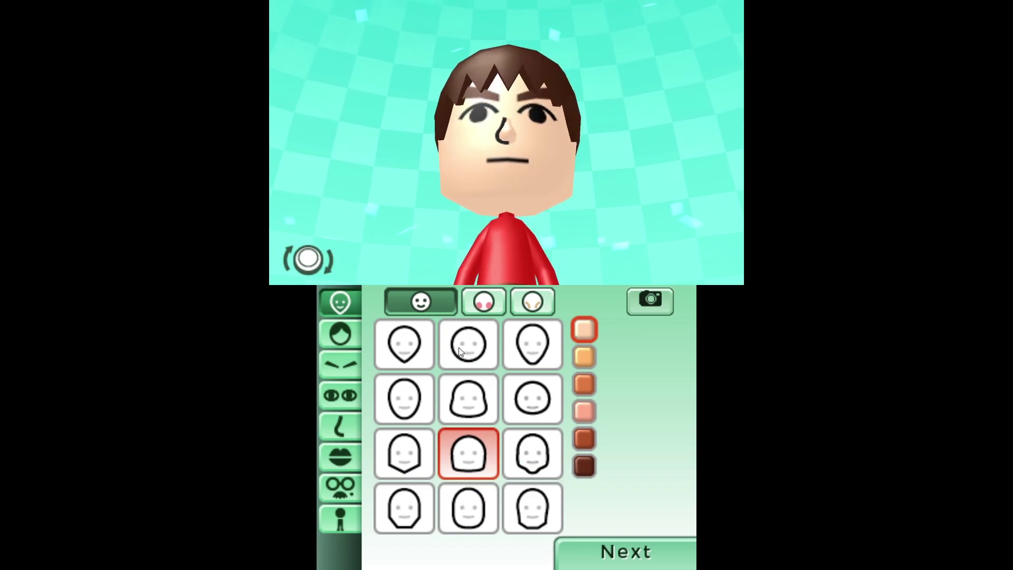
left_click(404, 344)
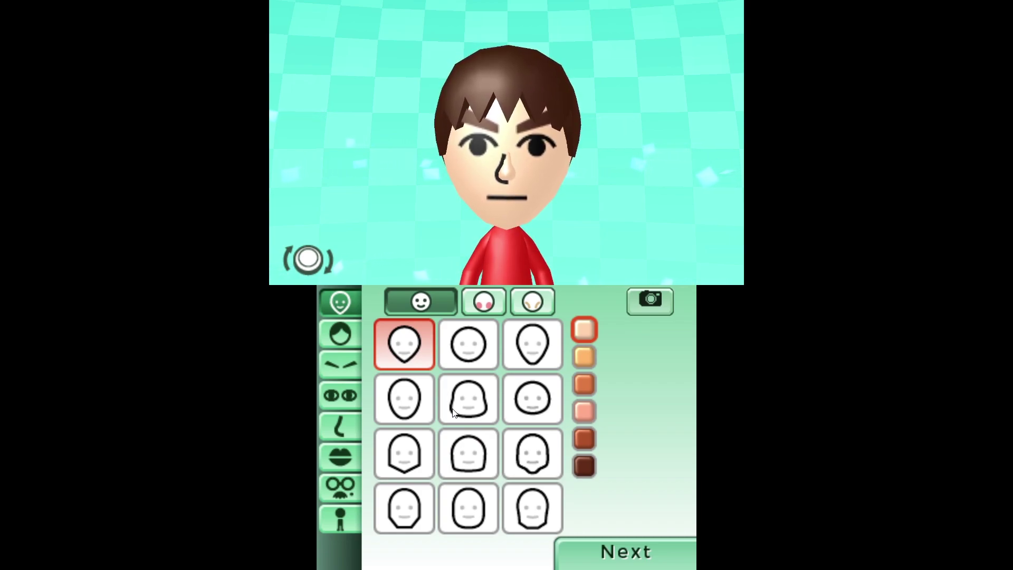
Leave fullscreen and try the Single Screen layout for the emulated display
key("Escape")
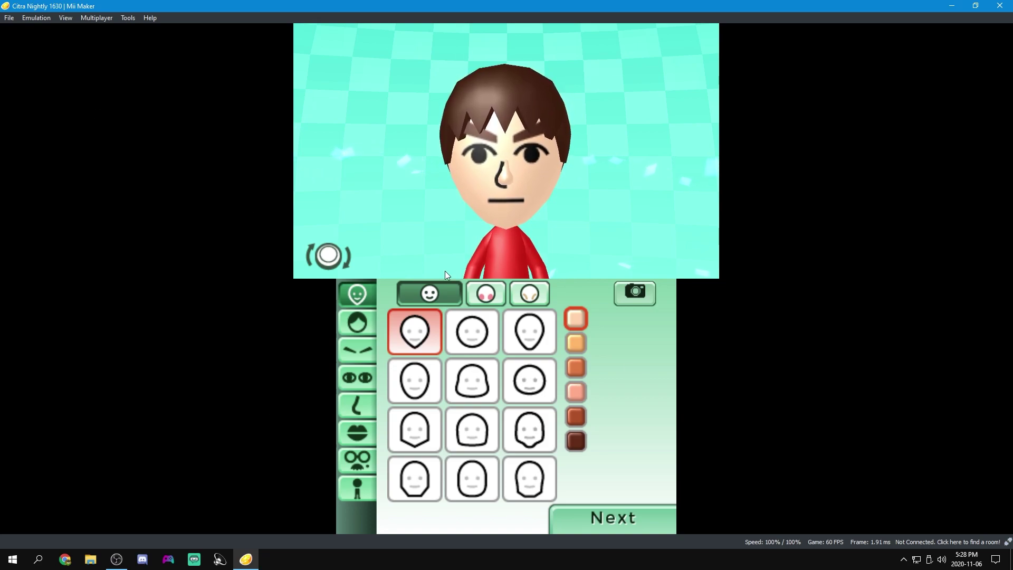
left_click(64, 19)
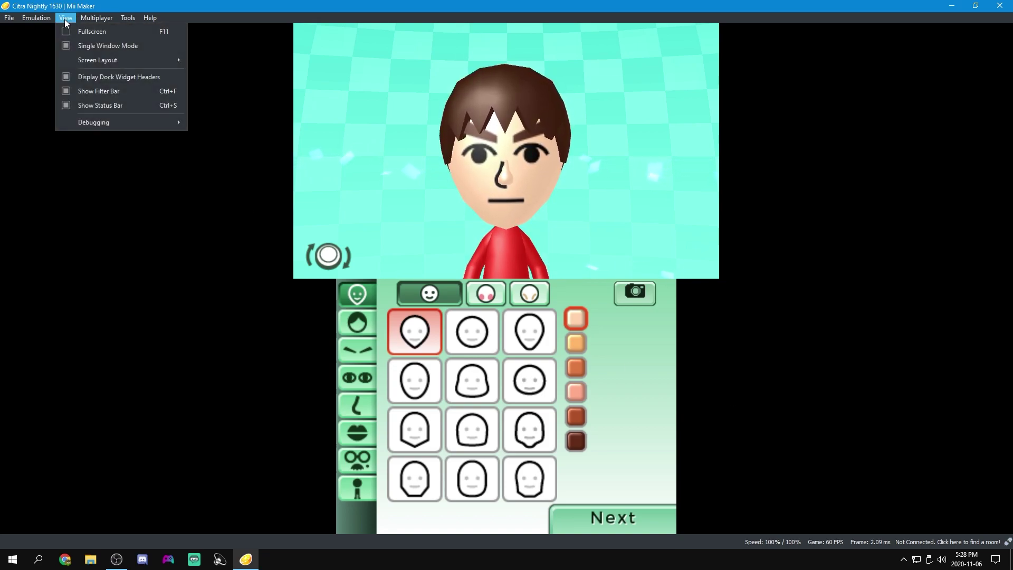
mouse_move(90, 59)
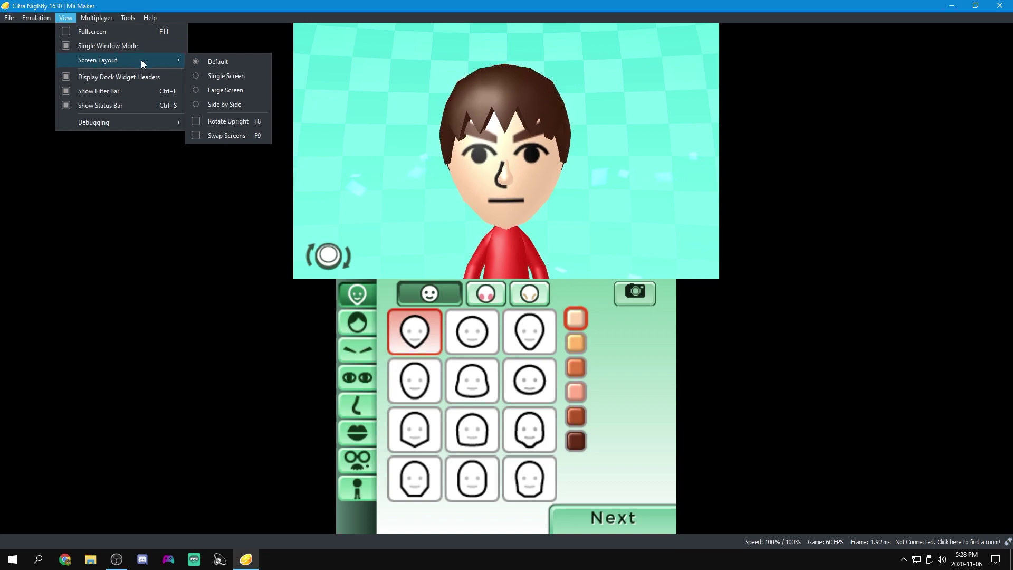
left_click(216, 76)
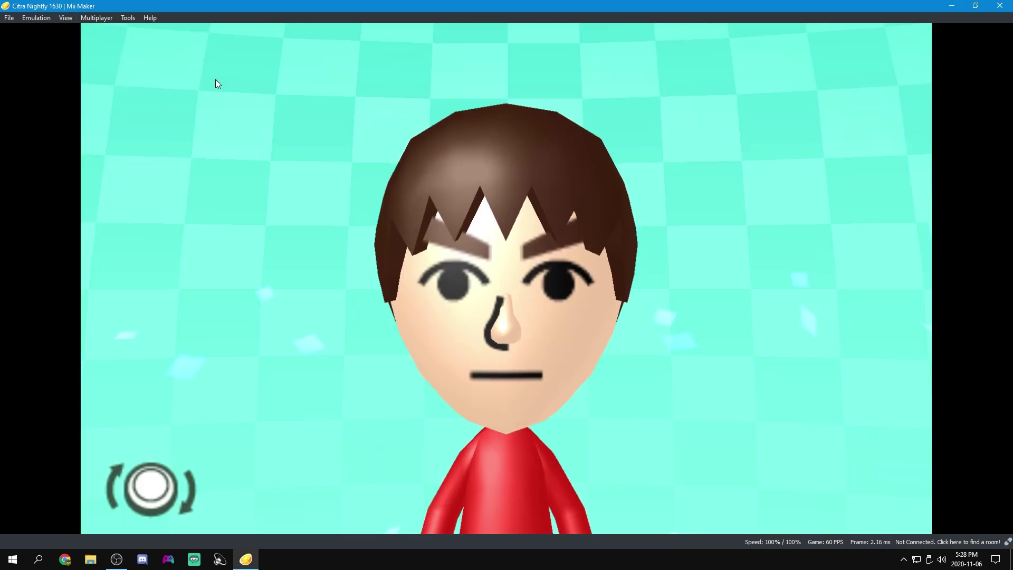
Try the Large Screen layout and test selecting face shapes on the smaller touch screen
left_click(45, 21)
mouse_move(65, 18)
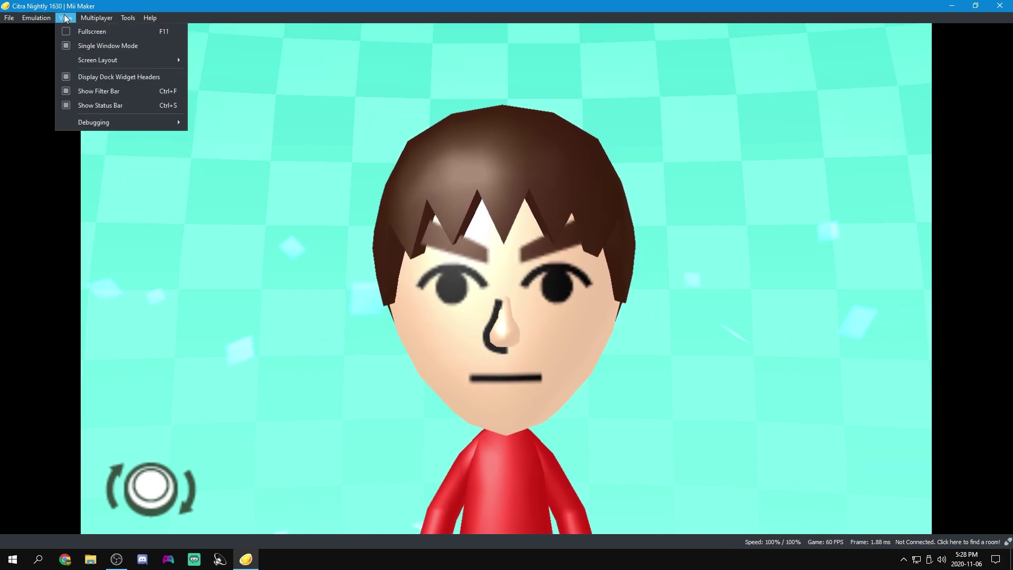
mouse_move(92, 60)
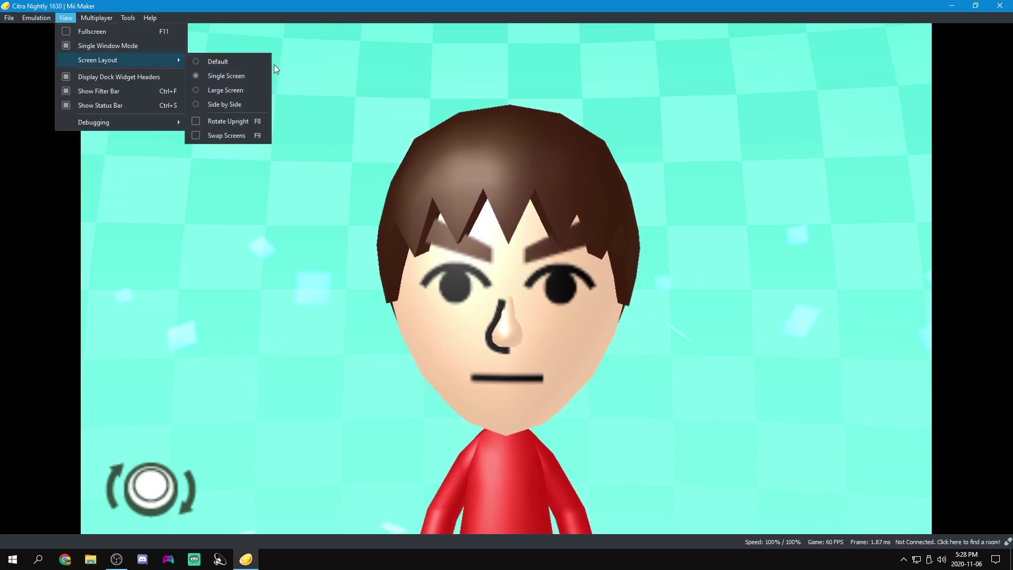
left_click(236, 91)
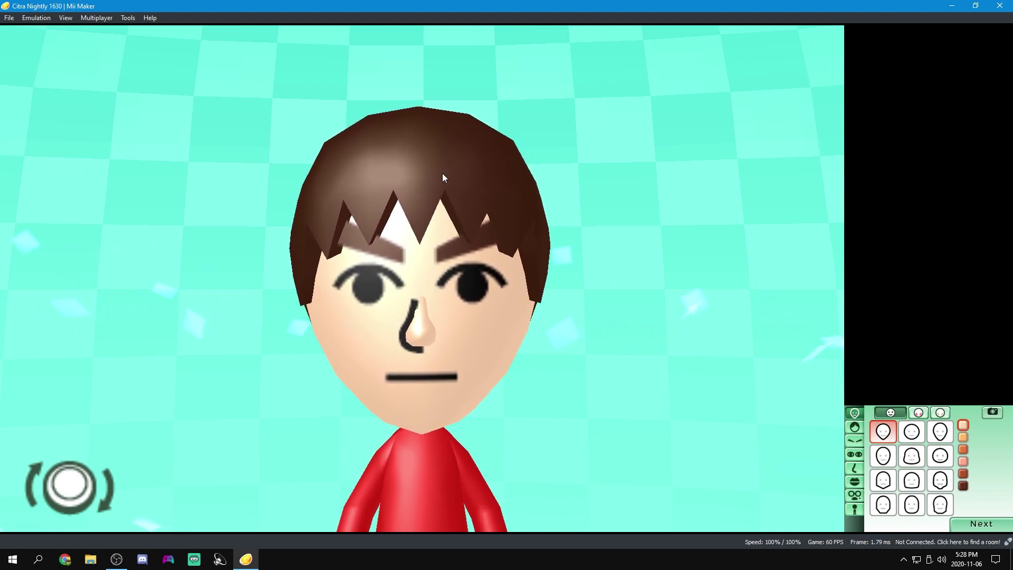
left_click(897, 413)
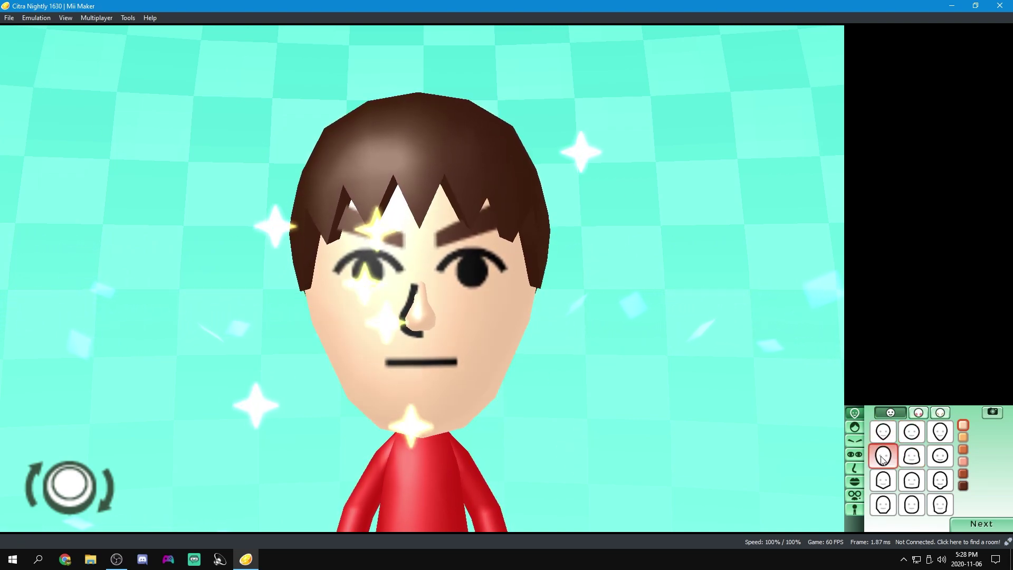
Switch the screen layout to Side by Side
left_click(64, 19)
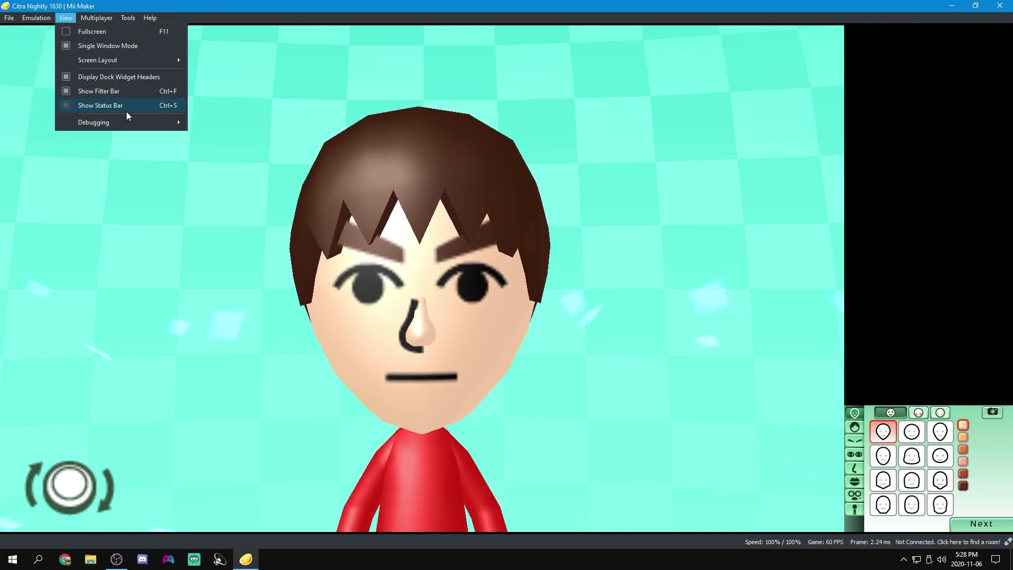
mouse_move(88, 63)
left_click(252, 106)
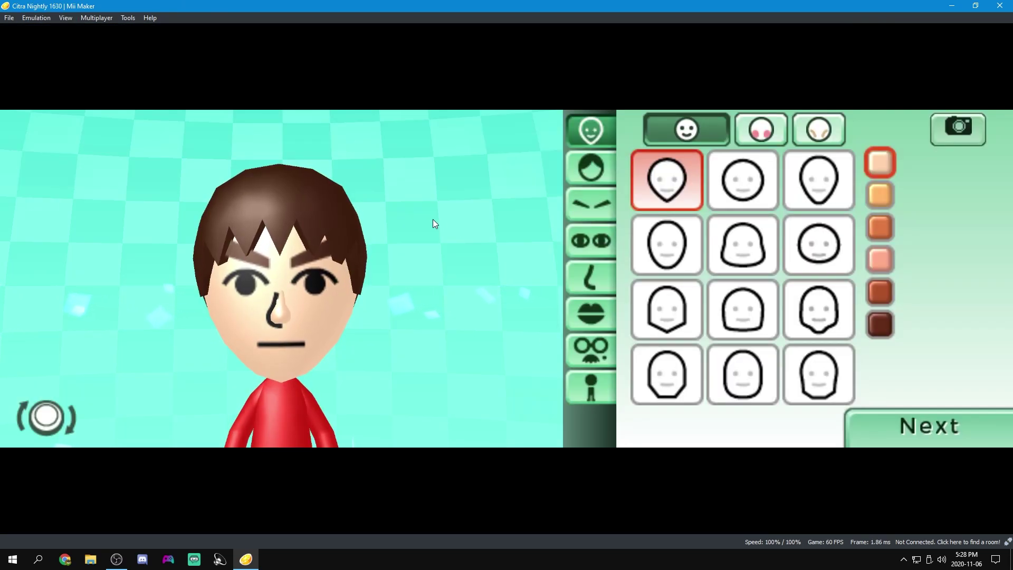
Test selecting the first face shape in the side-by-side view and switch the screen layout to Large Screen
left_click(669, 190)
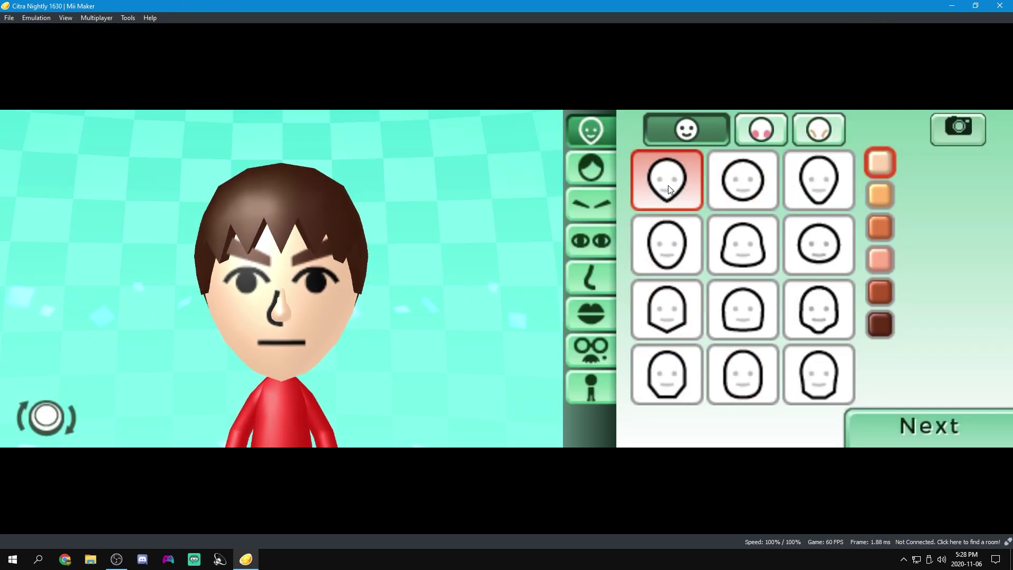
left_click(67, 18)
mouse_move(106, 62)
left_click(228, 91)
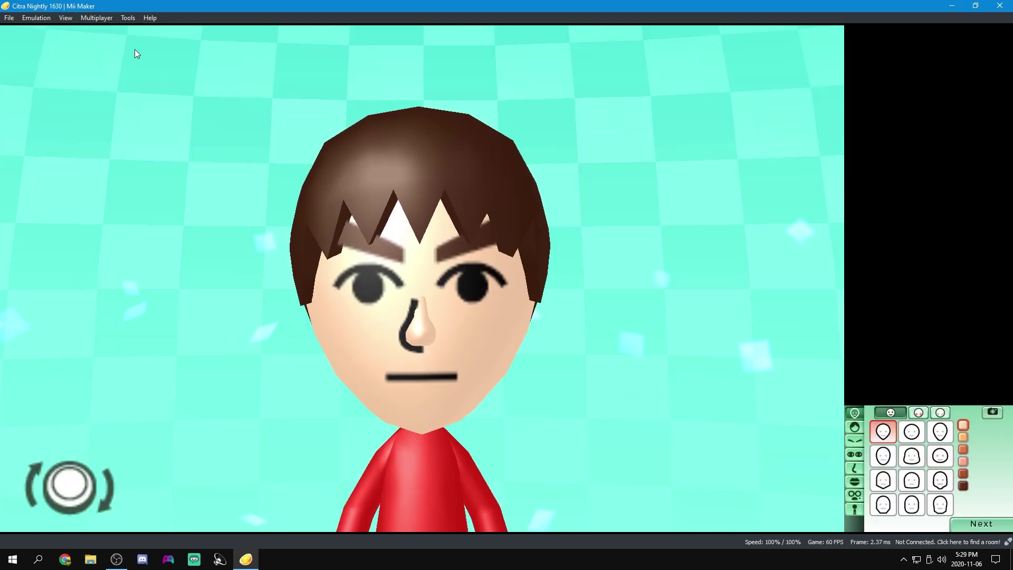
Swap the emulated screens so the touch screen is the large one, and swap them back
left_click(63, 19)
left_click(242, 133)
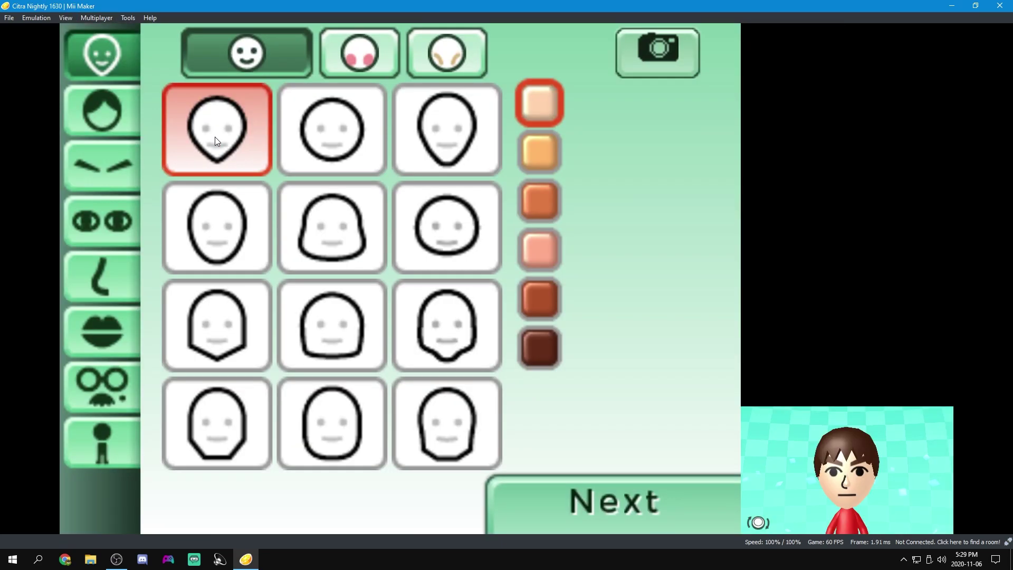
left_click(66, 18)
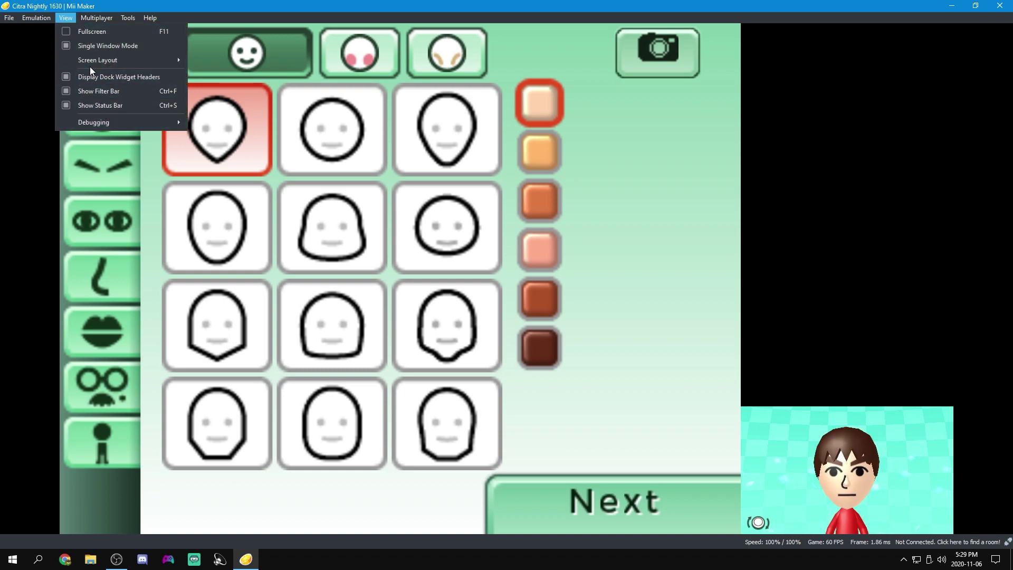
left_click(218, 134)
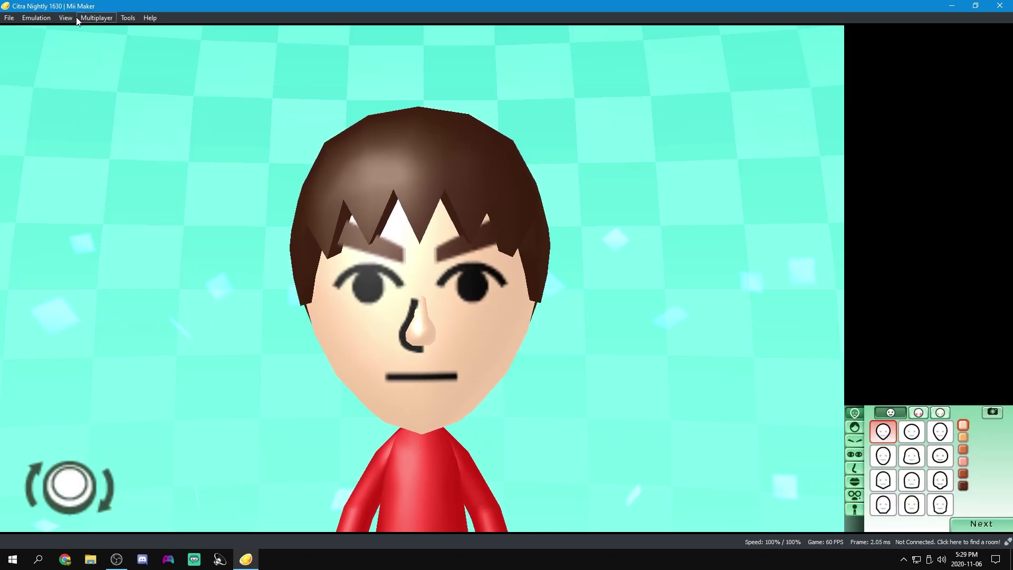
Enlarge the touch screen by swapping screens, test the third face shape in the third row, and restore the screen order
left_click(65, 18)
mouse_move(158, 60)
left_click(230, 136)
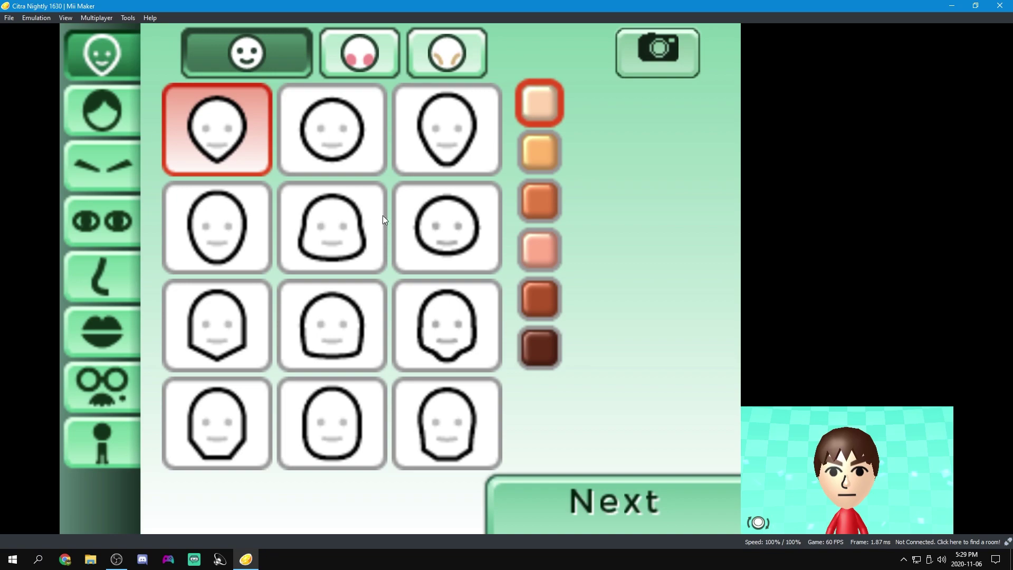
left_click(417, 333)
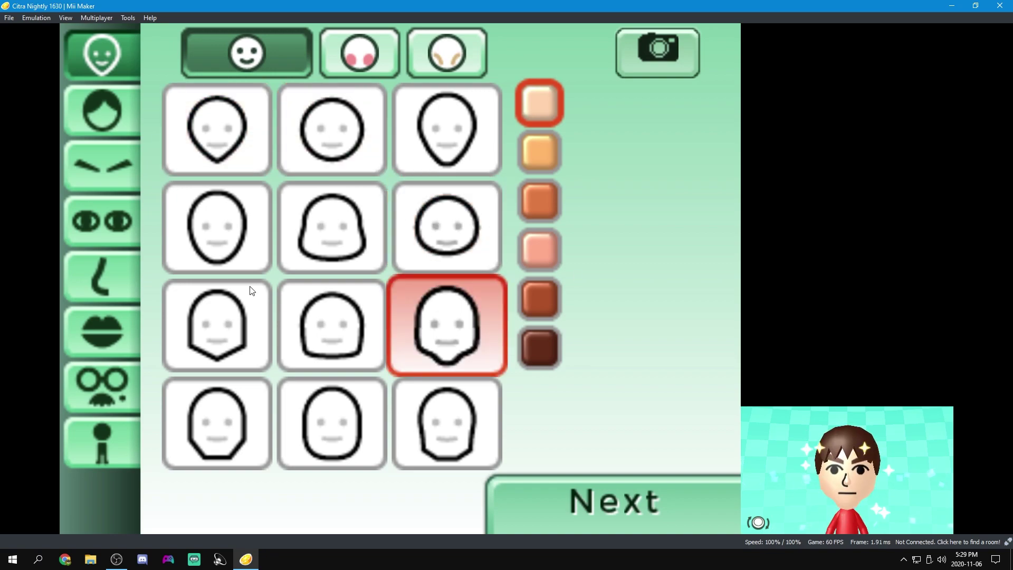
key("F9")
Rotate the emulated screens into the upright orientation
left_click(65, 17)
left_click(236, 120)
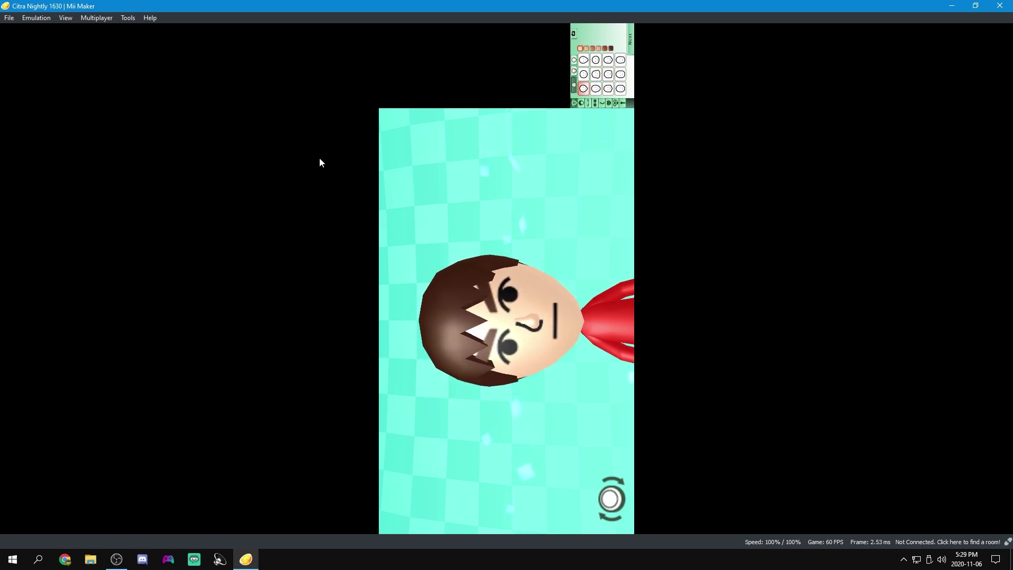
left_click(65, 19)
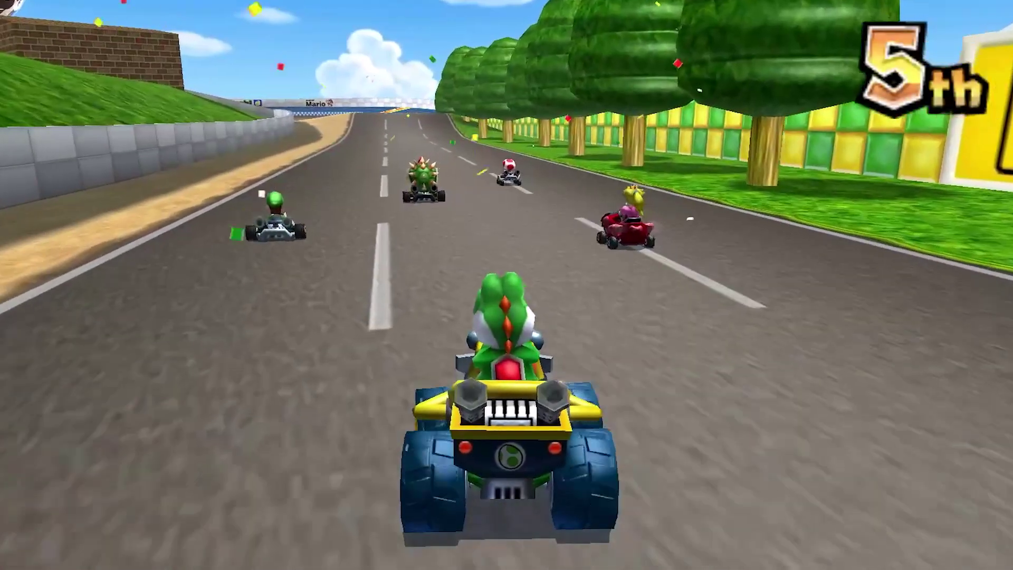